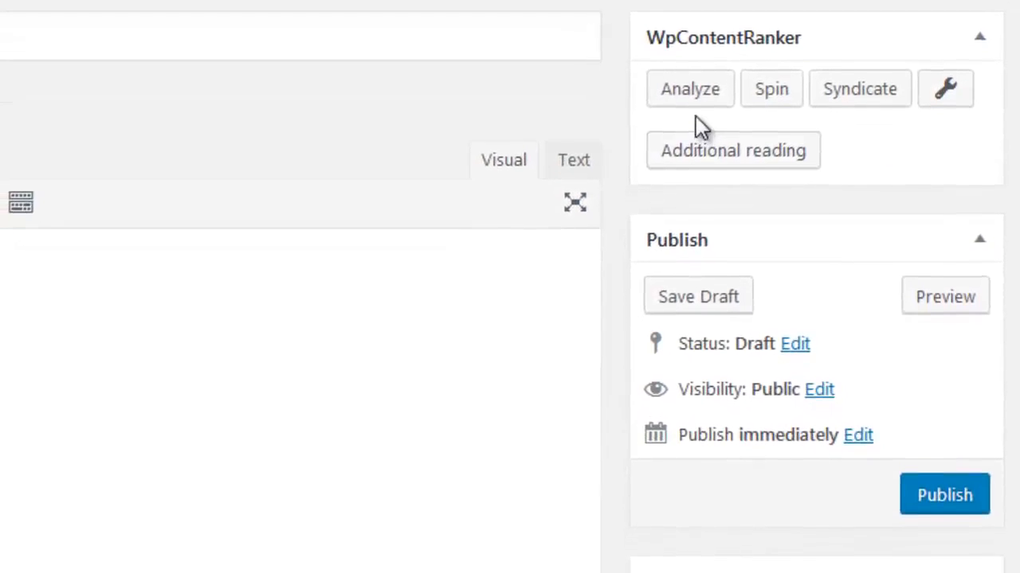
- Run a WpContentRanker analysis for the keyword "learn how to salsa dance"
{"action": "left_click", "coordinate": [686, 119]}
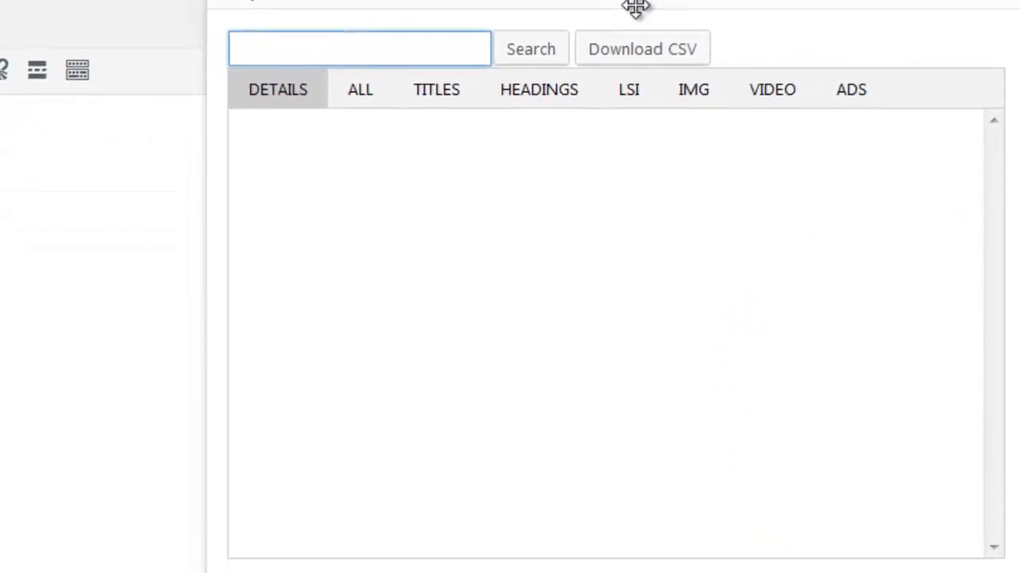
{"action": "type", "text": "learn how"}
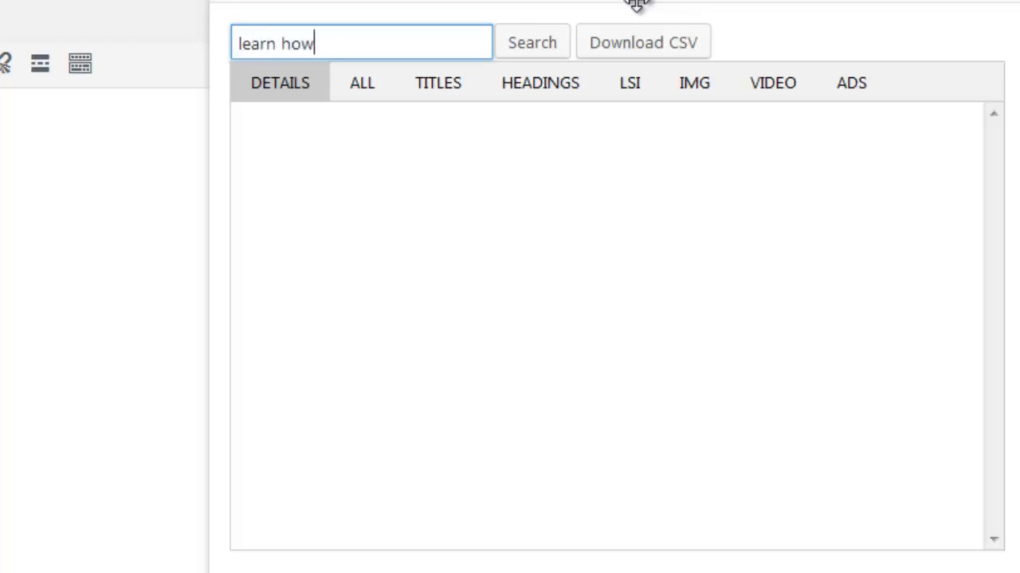
{"action": "type", "text": " to salsa dance"}
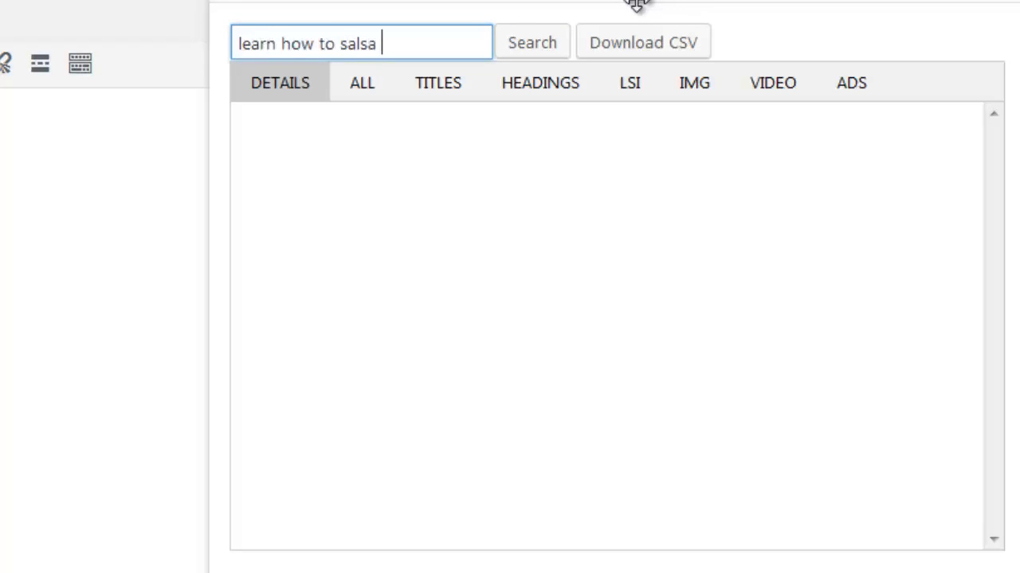
{"action": "left_click", "coordinate": [544, 44]}
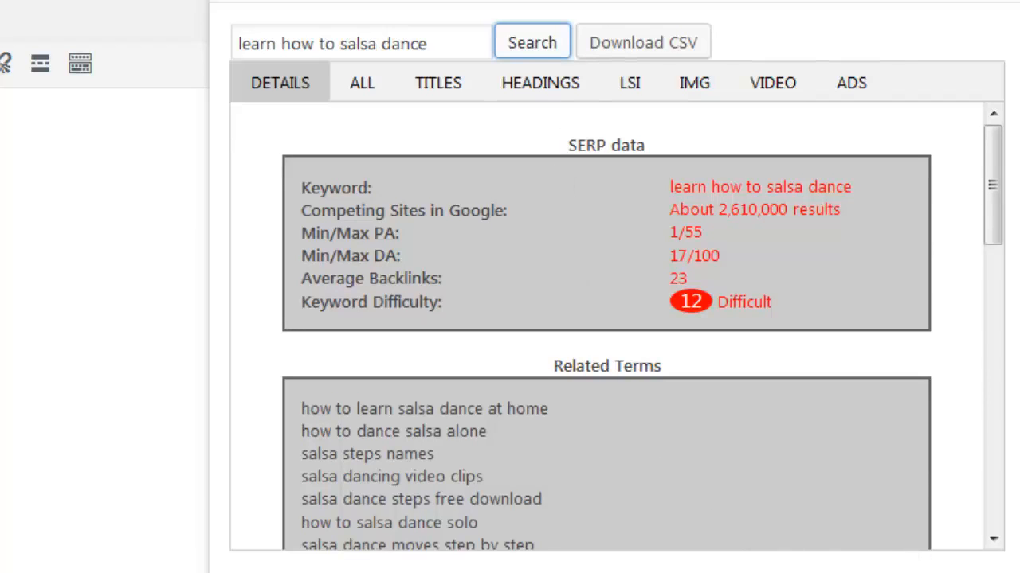
{"action": "left_click", "coordinate": [639, 572]}
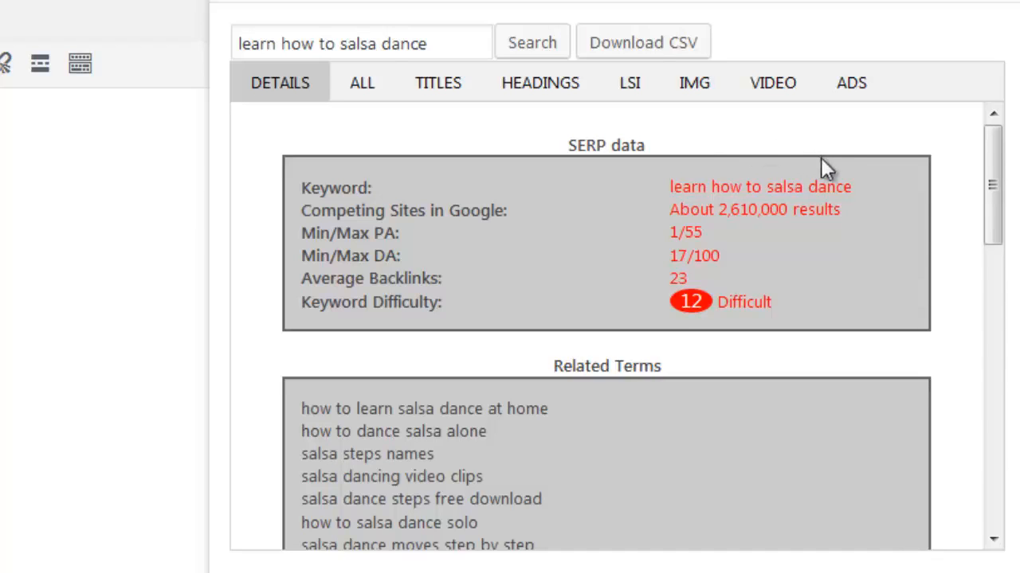
- Skim the keyword details from the SERP data through the related terms and backlink table to the video list
{"action": "scroll", "coordinate": [802, 196], "scroll_direction": "down", "scroll_amount": 4}
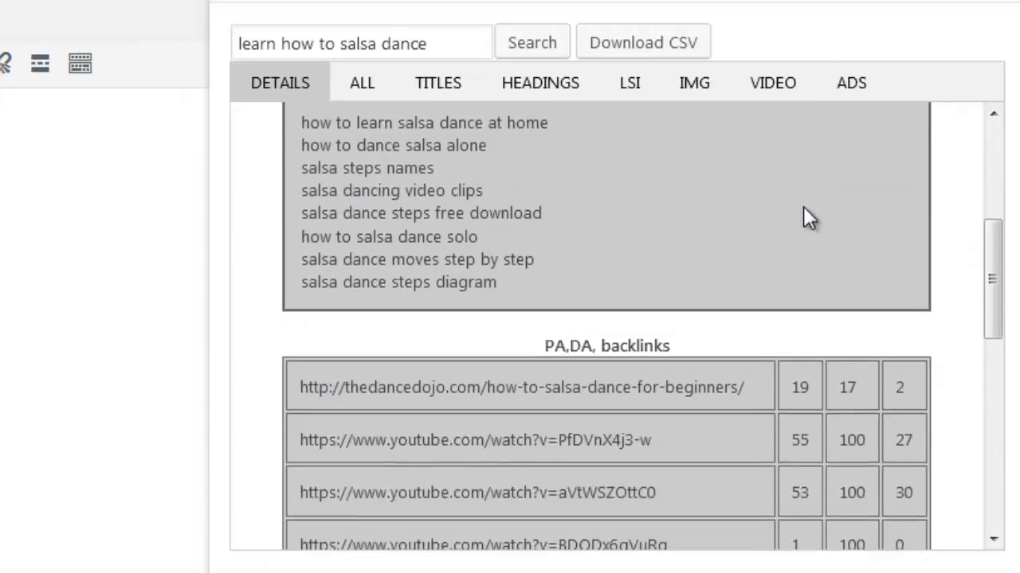
{"action": "scroll", "coordinate": [804, 219], "scroll_direction": "up", "scroll_amount": 2}
{"action": "scroll", "coordinate": [802, 239], "scroll_direction": "down", "scroll_amount": 4}
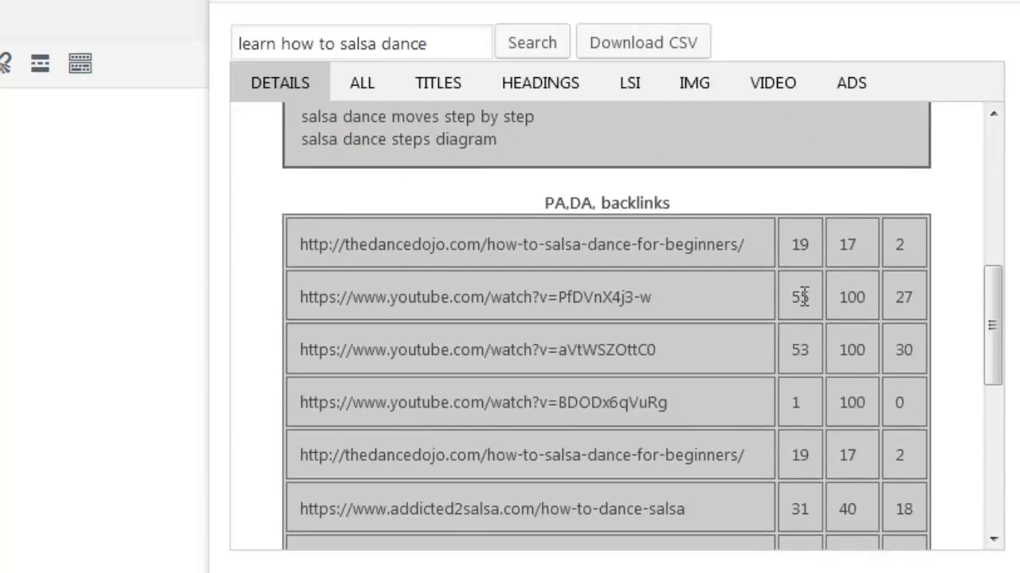
{"action": "scroll", "coordinate": [805, 302], "scroll_direction": "down", "scroll_amount": 1}
{"action": "scroll", "coordinate": [803, 301], "scroll_direction": "down", "scroll_amount": 5}
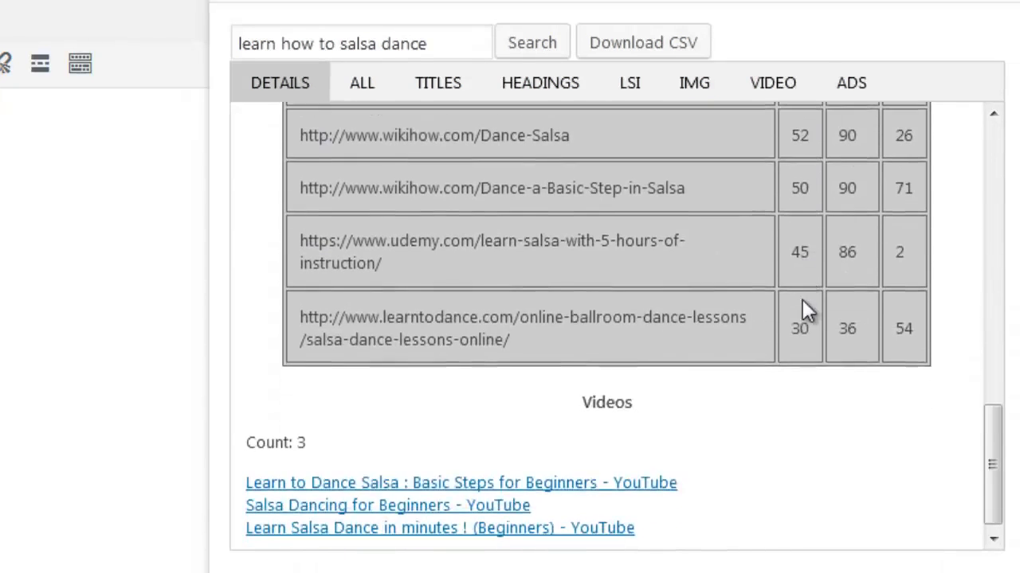
{"action": "scroll", "coordinate": [803, 303], "scroll_direction": "down", "scroll_amount": 1}
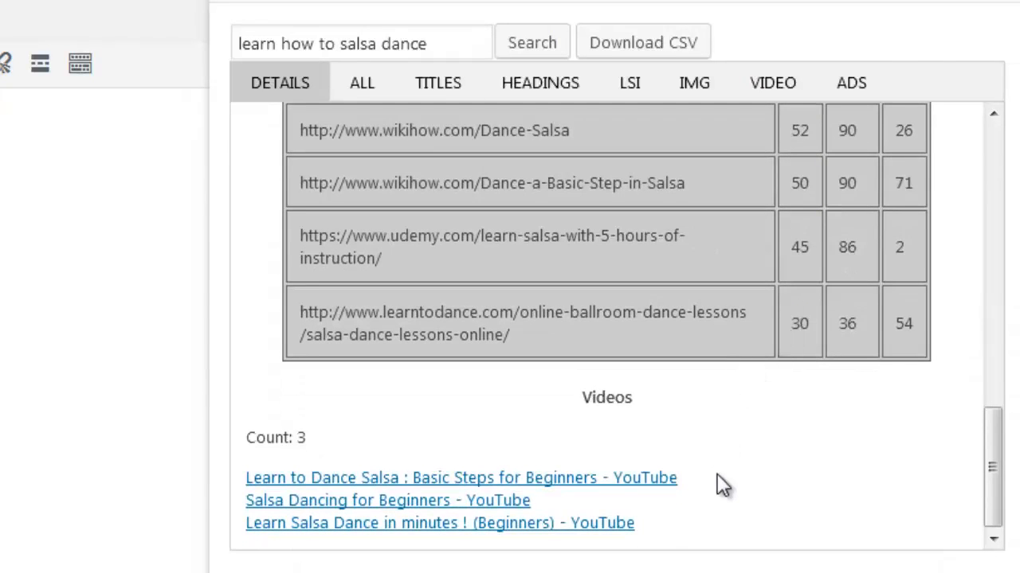
{"action": "scroll", "coordinate": [720, 484], "scroll_direction": "up", "scroll_amount": 10}
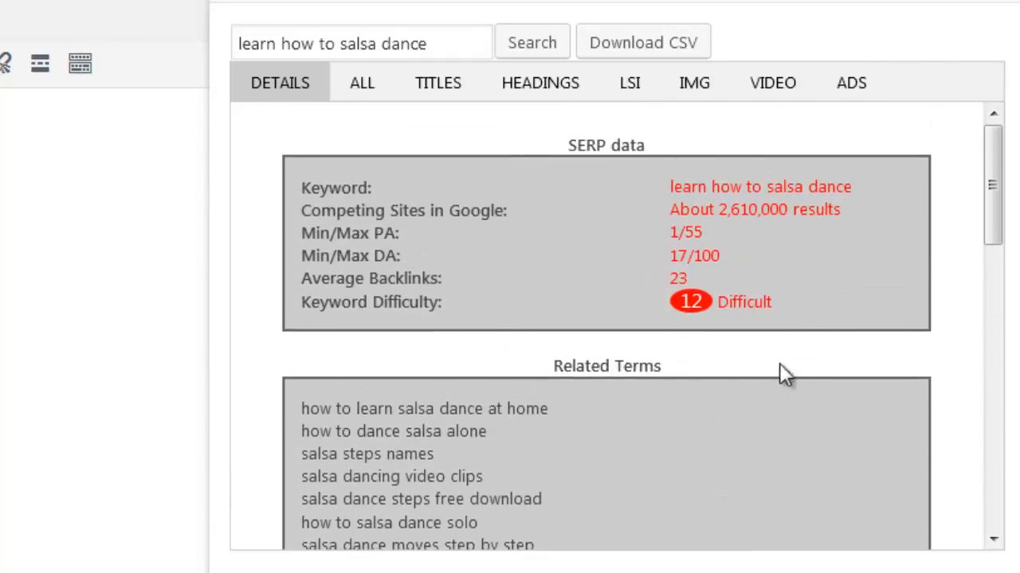
- Examine the number of competing sites, then review the keyword difficulty, related terms, per-page PA, DA and backlinks, and ranking videos
{"action": "left_click_drag", "start_coordinate": [844, 210], "coordinate": [679, 210]}
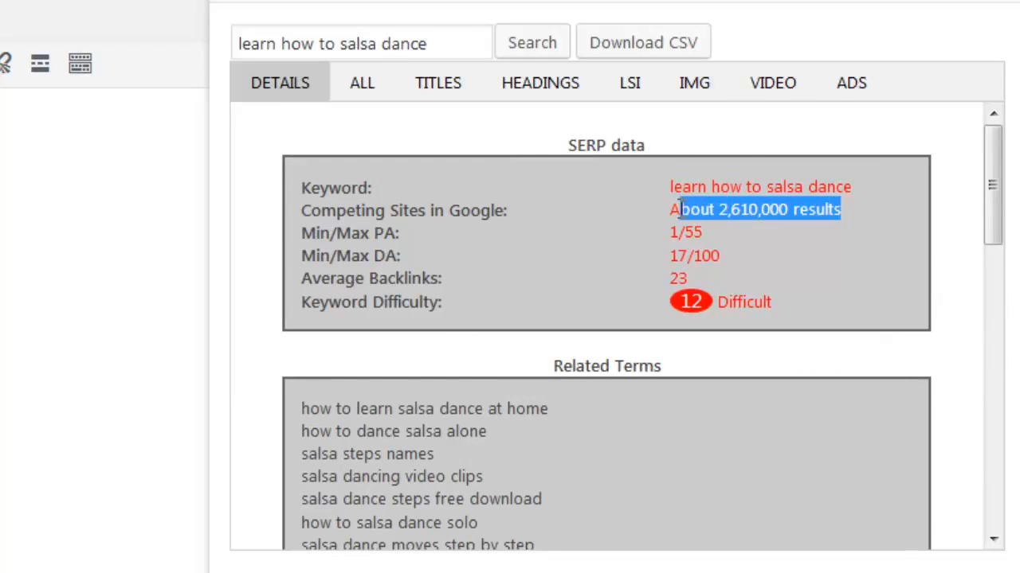
{"action": "left_click", "coordinate": [679, 210]}
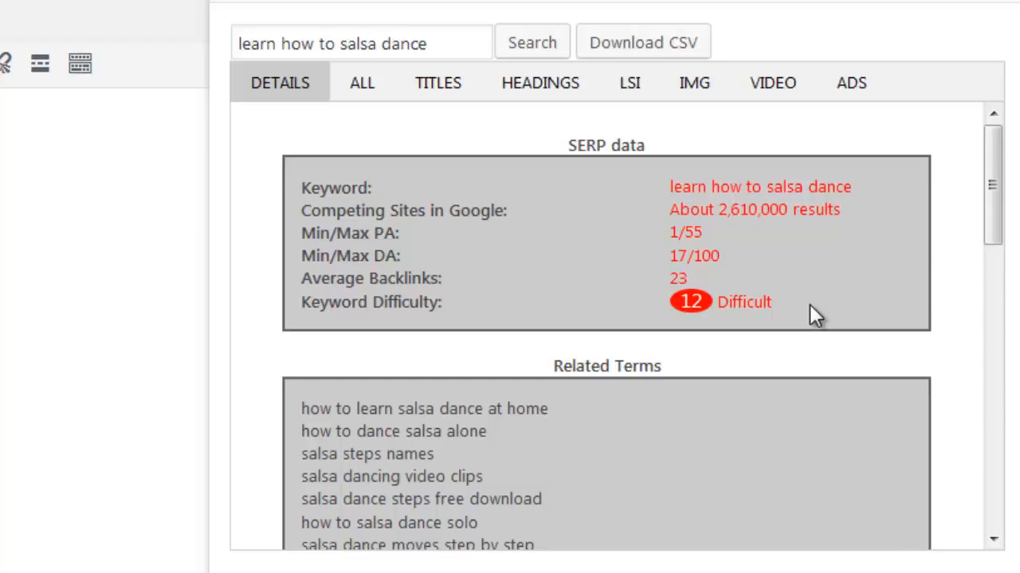
{"action": "scroll", "coordinate": [807, 323], "scroll_direction": "down", "scroll_amount": 3}
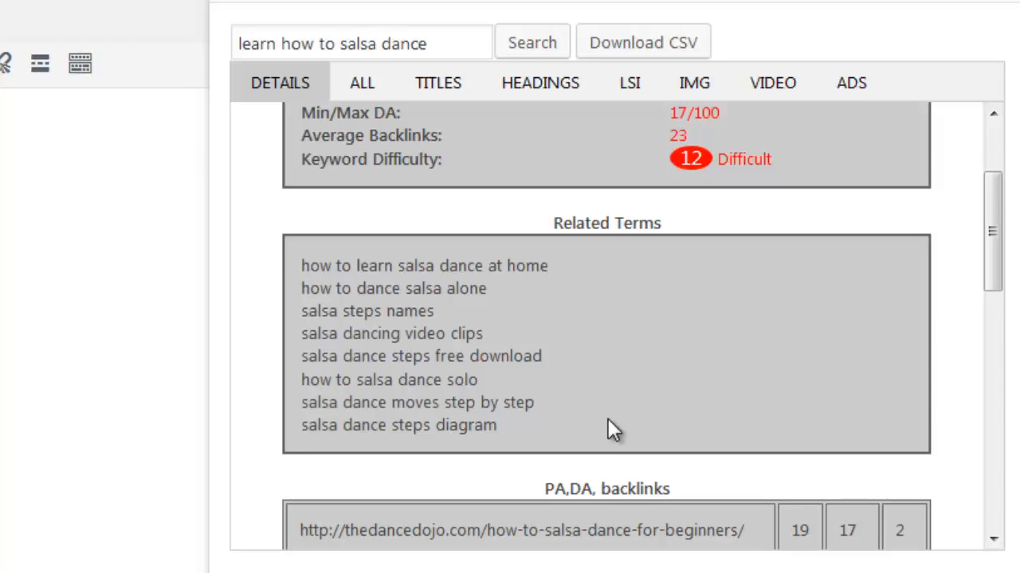
{"action": "scroll", "coordinate": [911, 402], "scroll_direction": "down", "scroll_amount": 4}
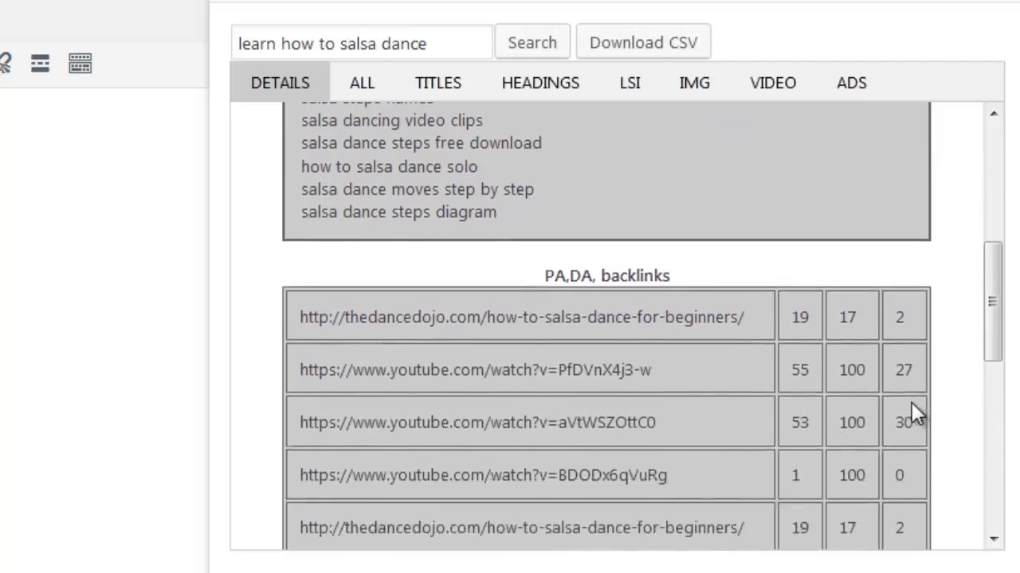
{"action": "left_click_drag", "start_coordinate": [994, 344], "coordinate": [994, 365]}
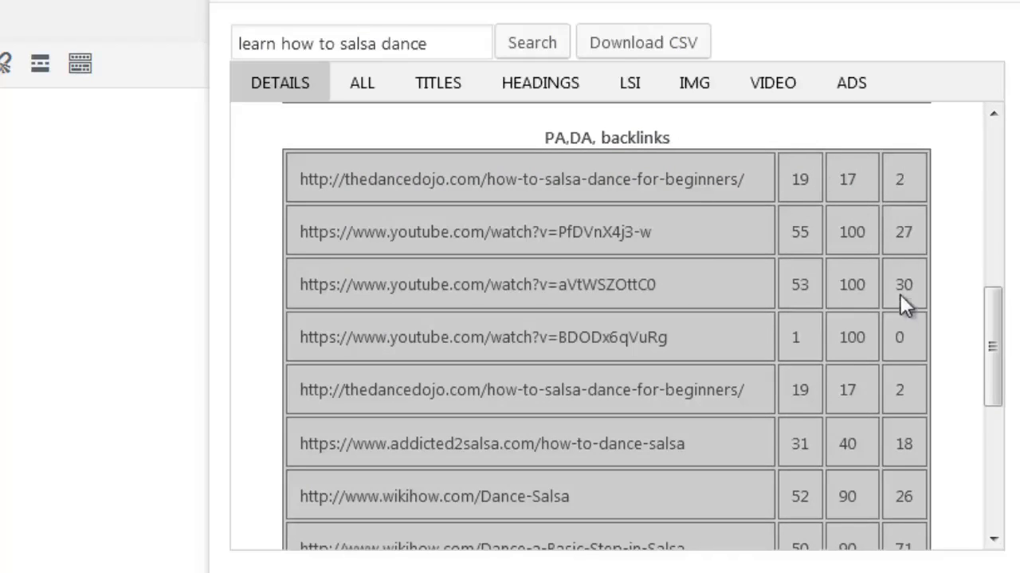
{"action": "left_click_drag", "start_coordinate": [992, 348], "coordinate": [990, 485]}
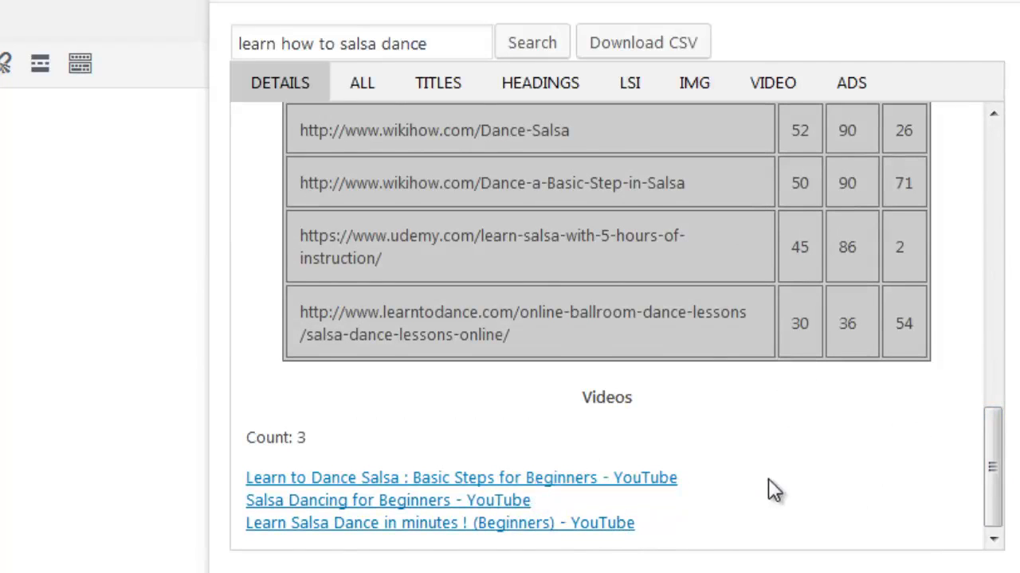
{"action": "scroll", "coordinate": [770, 485], "scroll_direction": "up", "scroll_amount": 10}
{"action": "scroll", "coordinate": [768, 482], "scroll_direction": "up", "scroll_amount": 3}
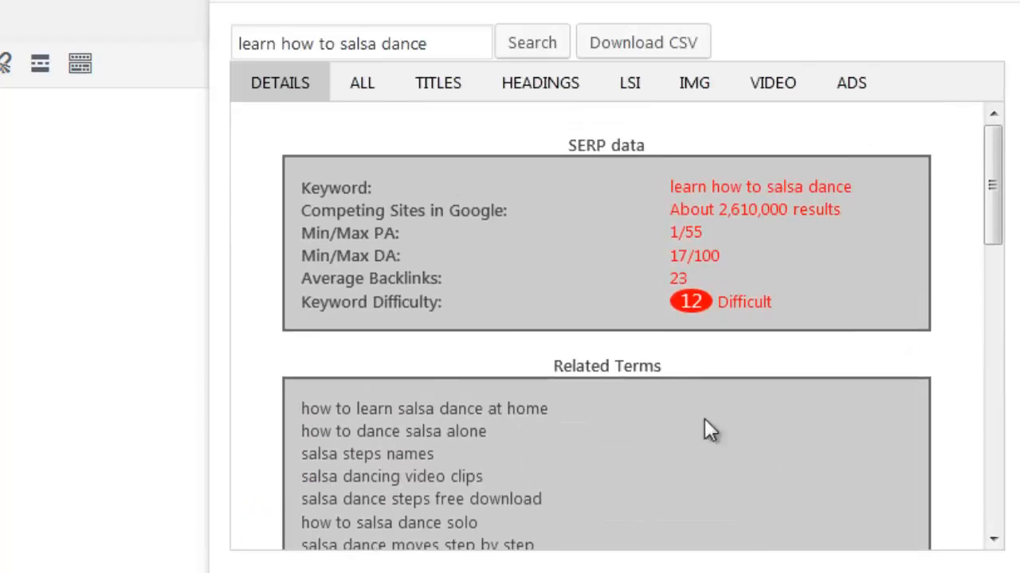
- Read the full page text of the first ranking result and browse forward through the results to number 6
{"action": "left_click", "coordinate": [379, 92]}
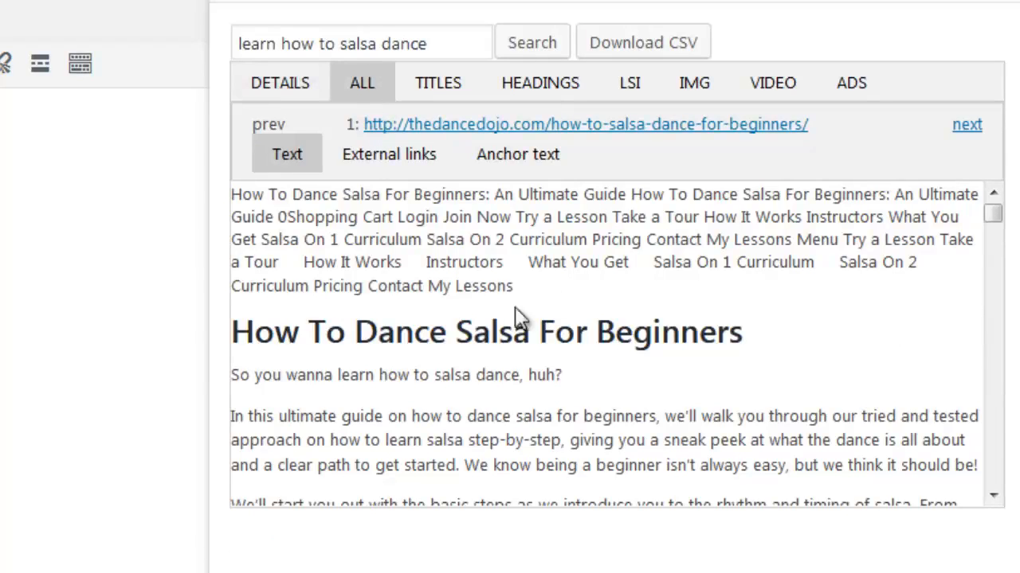
{"action": "scroll", "coordinate": [774, 337], "scroll_direction": "down", "scroll_amount": 15}
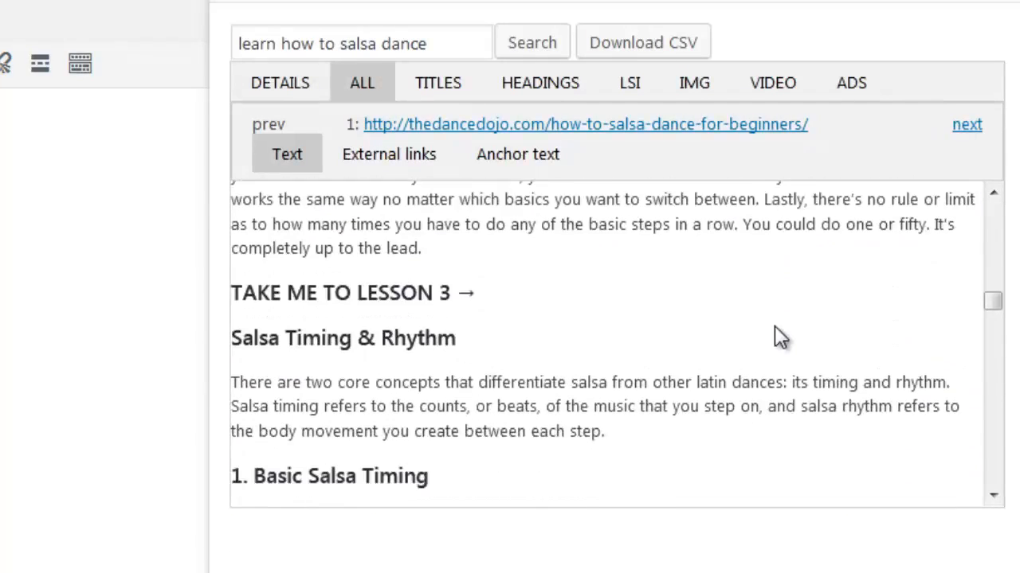
{"action": "scroll", "coordinate": [725, 391], "scroll_direction": "up", "scroll_amount": 10}
{"action": "scroll", "coordinate": [717, 399], "scroll_direction": "up", "scroll_amount": 5}
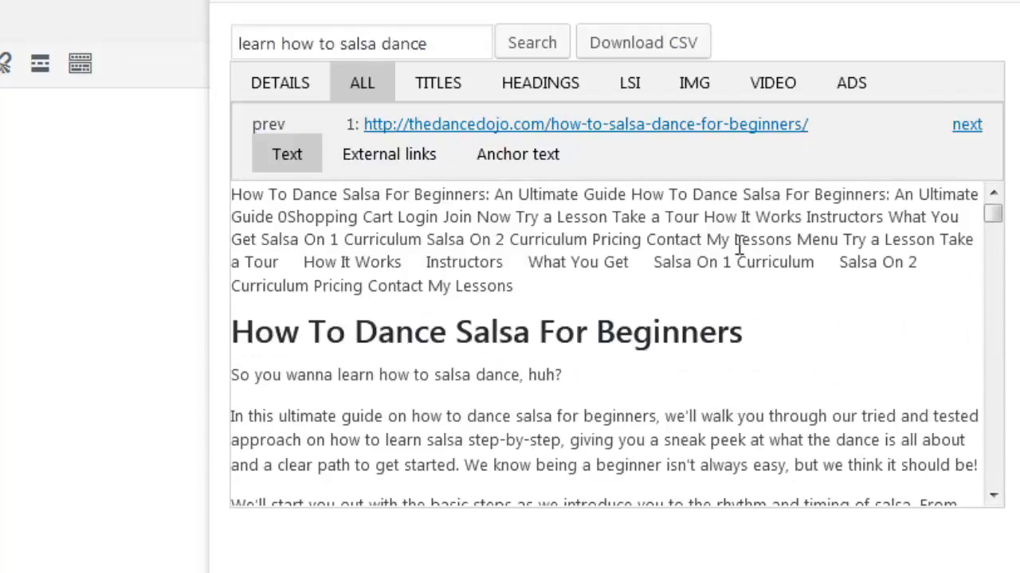
{"action": "left_click", "coordinate": [964, 127]}
{"action": "left_click", "coordinate": [964, 127]}
{"action": "left_click", "coordinate": [963, 127]}
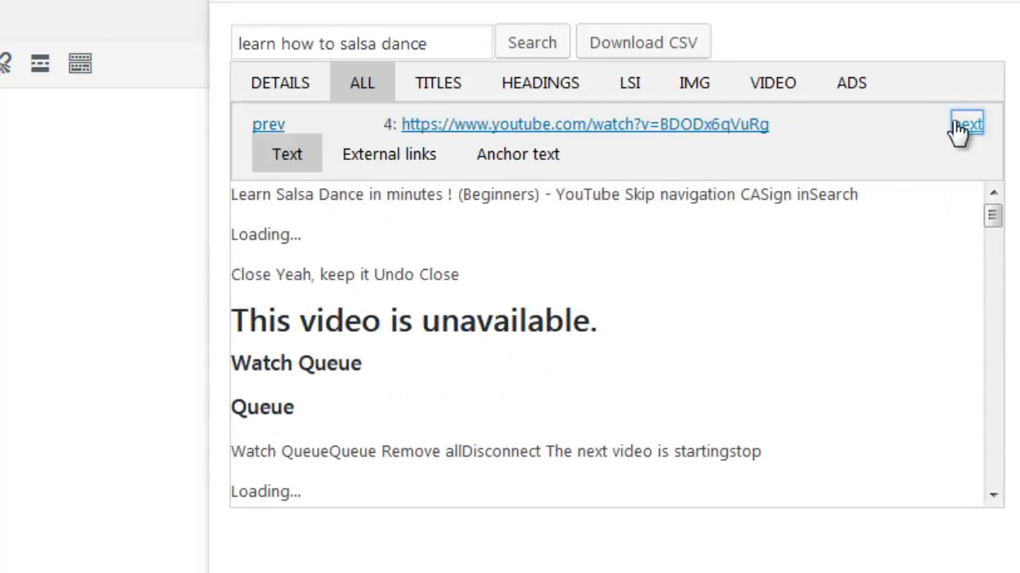
{"action": "left_click", "coordinate": [964, 128]}
{"action": "left_click", "coordinate": [964, 127]}
- Examine the external links and anchor text of ranking results 6 and 7, ending on the page text of result 7
{"action": "left_click", "coordinate": [414, 159]}
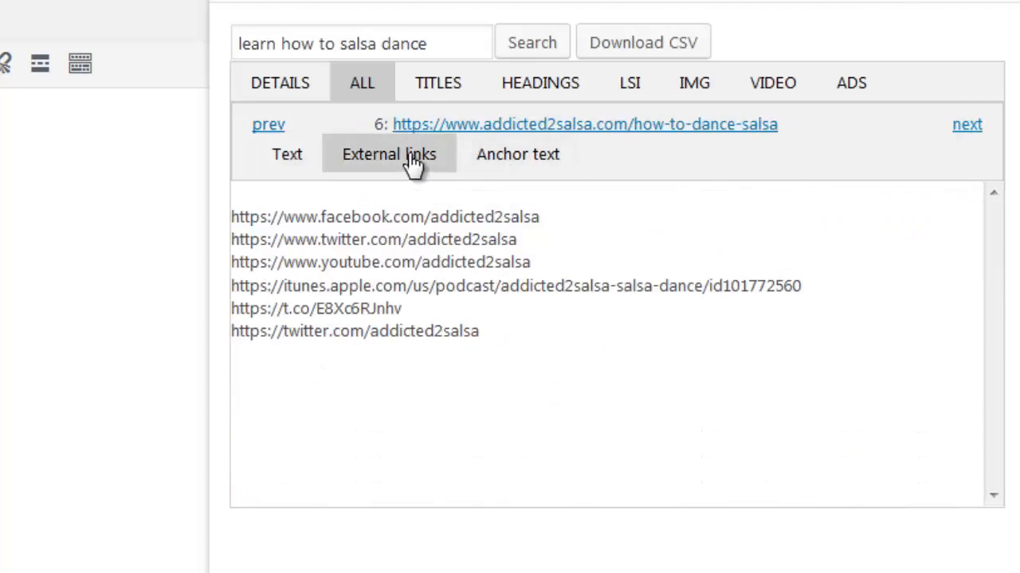
{"action": "left_click", "coordinate": [518, 175]}
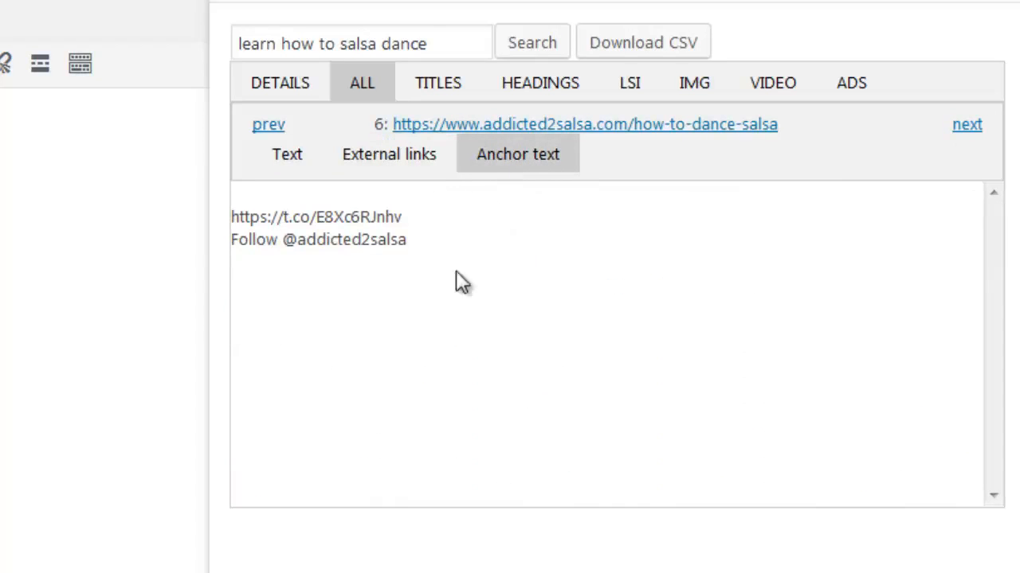
{"action": "left_click", "coordinate": [967, 137]}
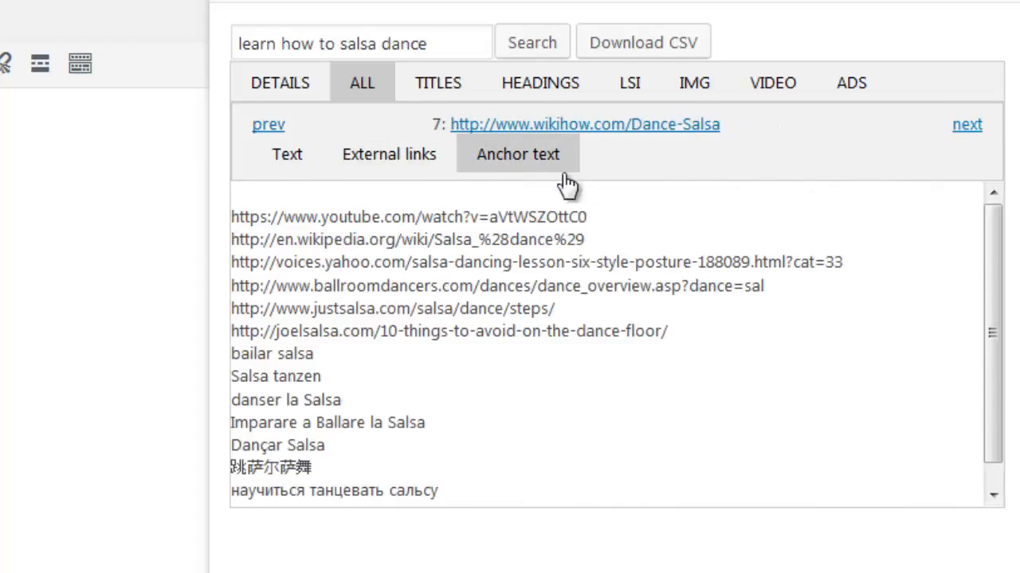
{"action": "left_click", "coordinate": [403, 158]}
{"action": "left_click", "coordinate": [290, 163]}
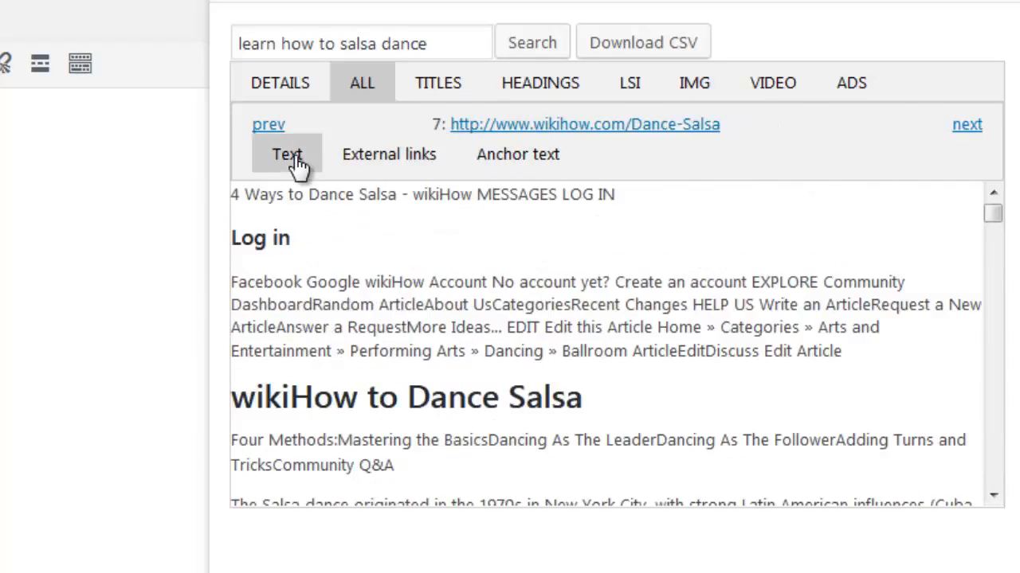
- Go back through the results to number 1 and read the opening of its page text
{"action": "left_click", "coordinate": [273, 134]}
{"action": "left_click", "coordinate": [271, 127]}
{"action": "left_click", "coordinate": [271, 127]}
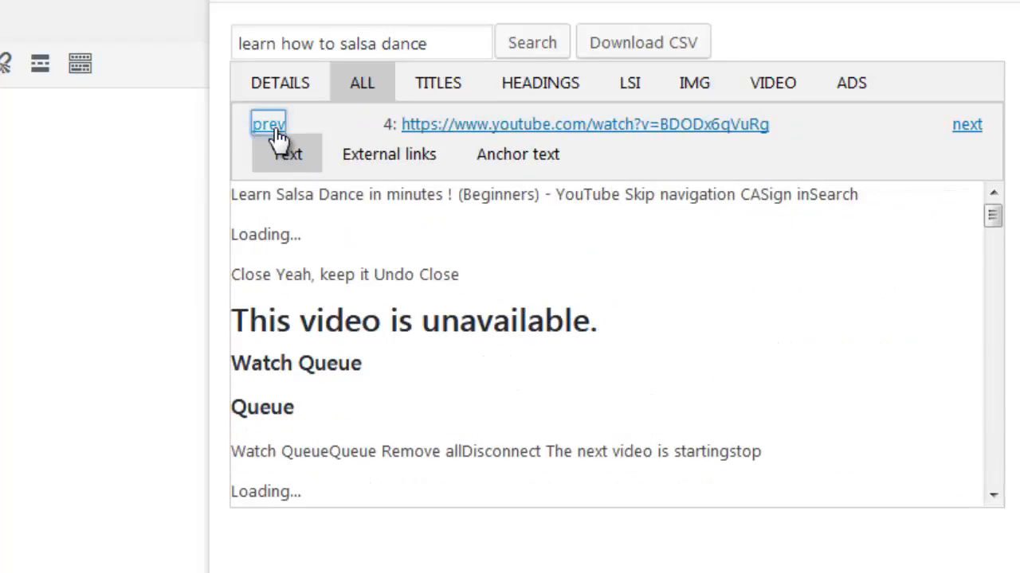
{"action": "left_click", "coordinate": [271, 127]}
{"action": "left_click", "coordinate": [271, 128]}
{"action": "left_click", "coordinate": [271, 128]}
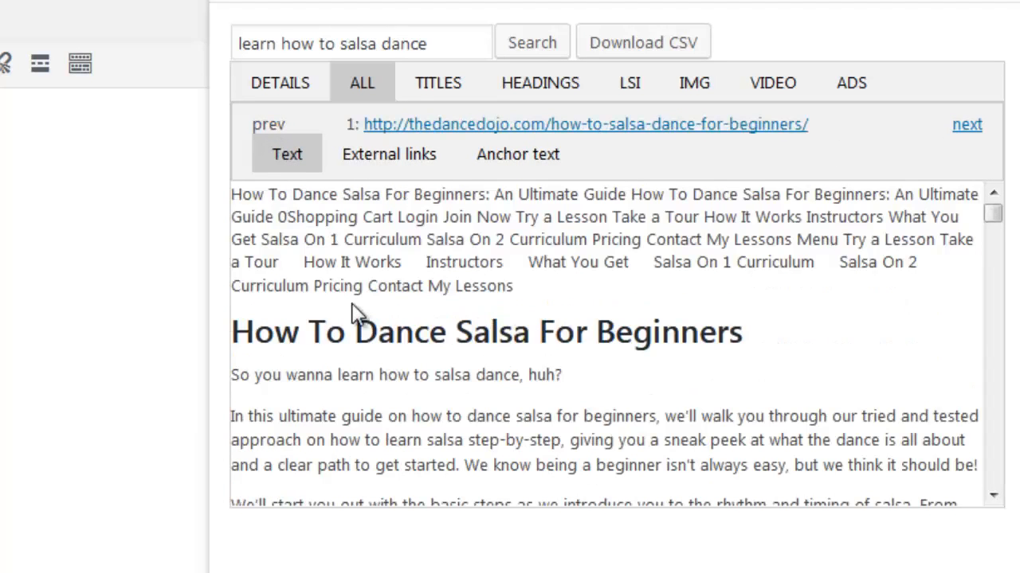
{"action": "scroll", "coordinate": [356, 313], "scroll_direction": "down", "scroll_amount": 4}
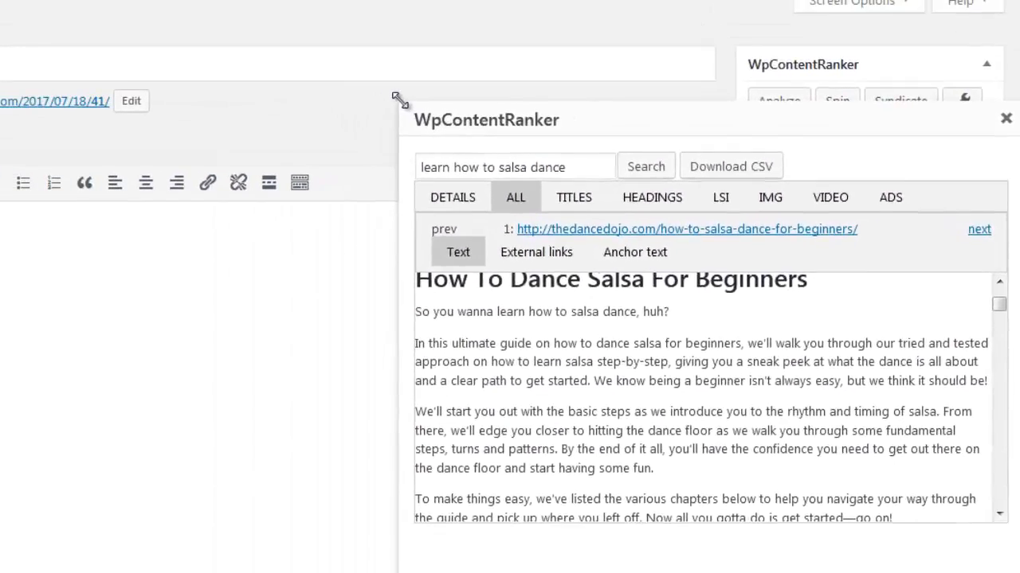
- Enlarge the WpContentRanker window and arrange it so the post body remains accessible beside it
{"action": "left_click_drag", "start_coordinate": [338, 54], "coordinate": [169, 0]}
{"action": "left_click_drag", "start_coordinate": [246, 0], "coordinate": [270, 0]}
{"action": "left_click_drag", "start_coordinate": [456, 0], "coordinate": [498, 51]}
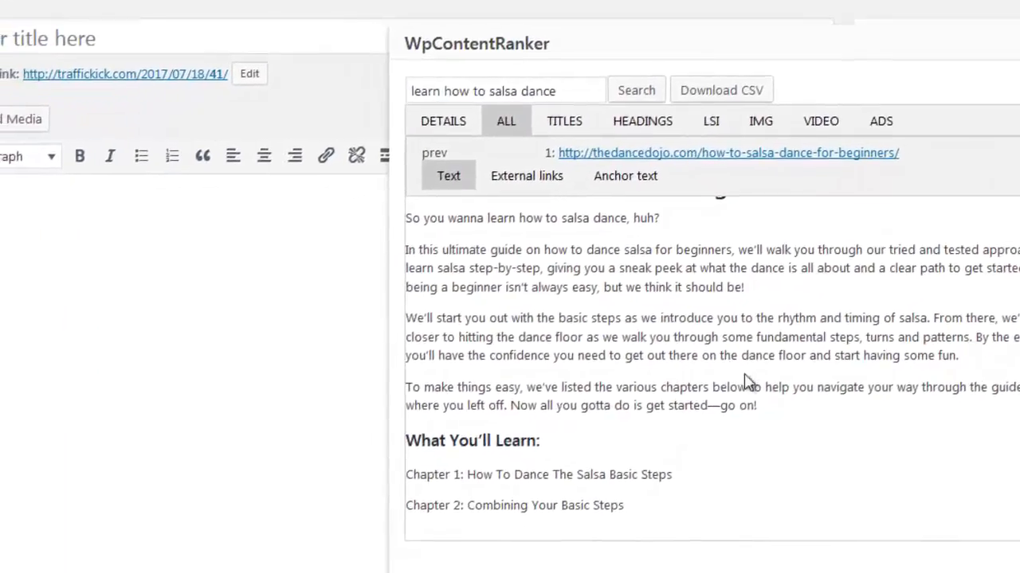
- Copy the two paragraphs from "We'll start you out" to "go on!" in result 1 into the post body
{"action": "left_click_drag", "start_coordinate": [719, 410], "coordinate": [368, 320]}
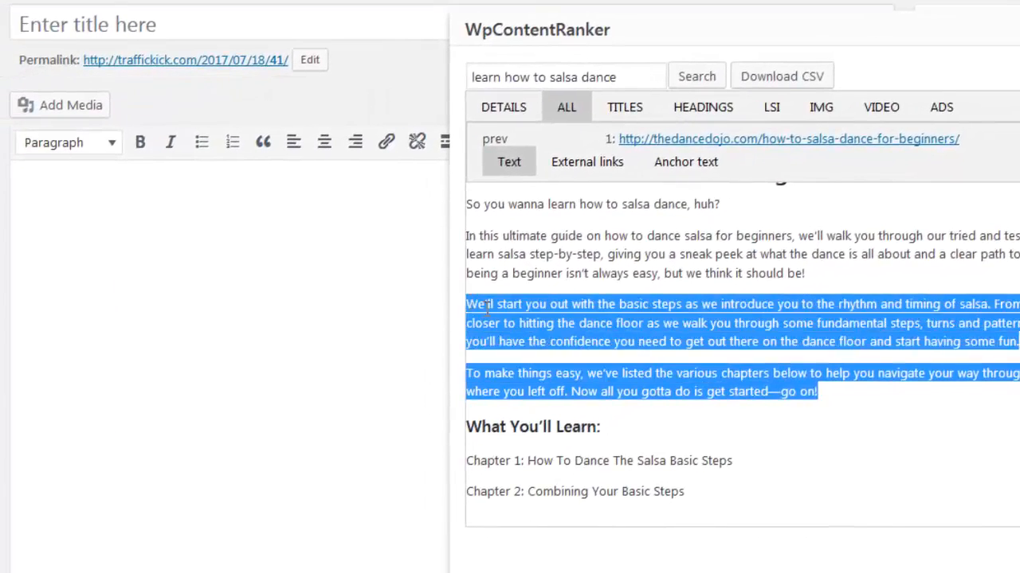
{"action": "left_click_drag", "start_coordinate": [488, 309], "coordinate": [159, 312]}
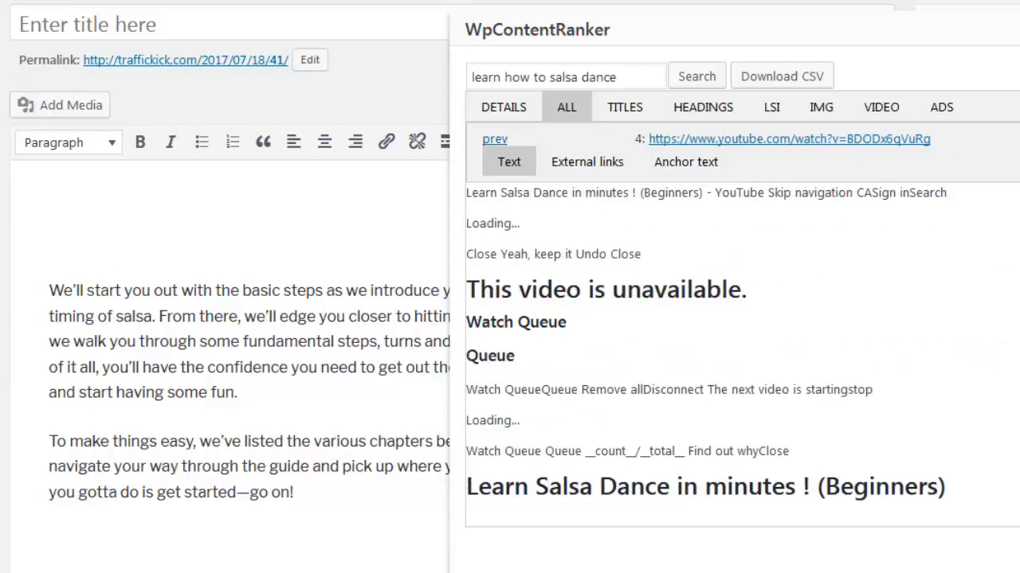
- Add the "To make things easy" paragraph from result 5 to the post body below the existing text
{"action": "scroll", "coordinate": [801, 438], "scroll_direction": "down", "scroll_amount": 3}
{"action": "left_click_drag", "start_coordinate": [818, 391], "coordinate": [345, 536]}
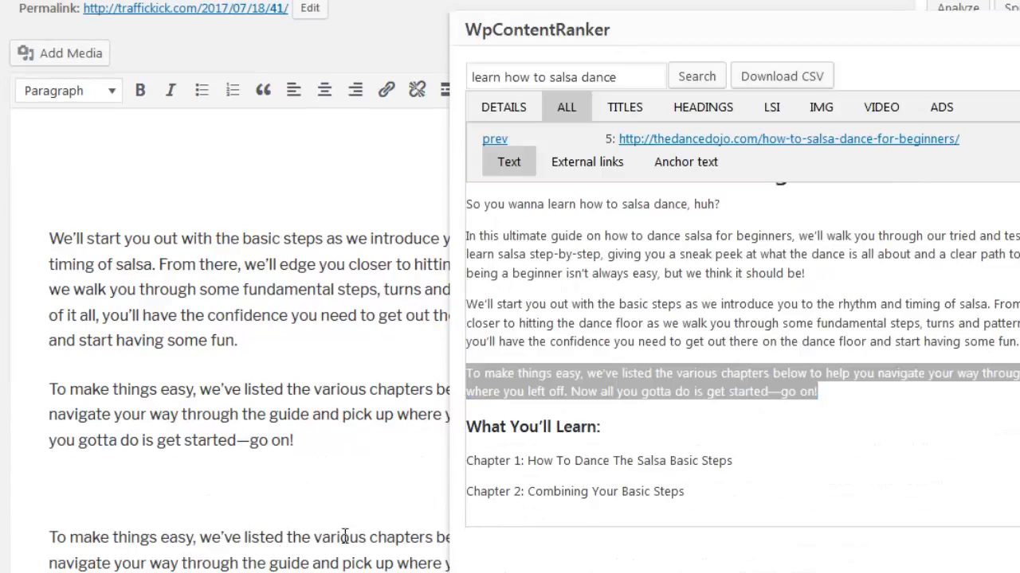
{"action": "left_click", "coordinate": [581, 478]}
- Copy the "After watching and practicing" paragraph from result 6 into the post body below the existing text
{"action": "left_click", "coordinate": [1019, 139]}
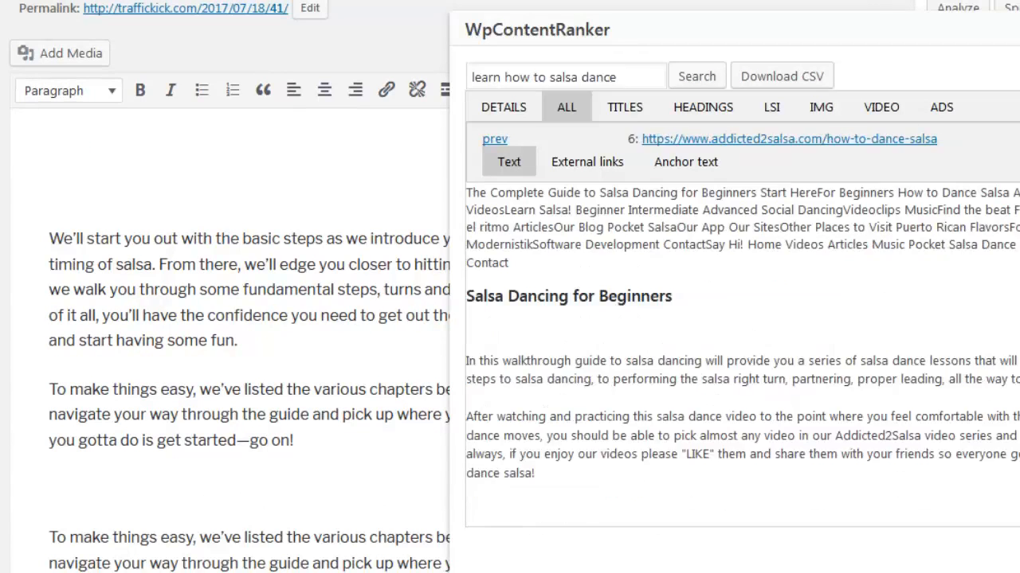
{"action": "left_click", "coordinate": [1019, 138]}
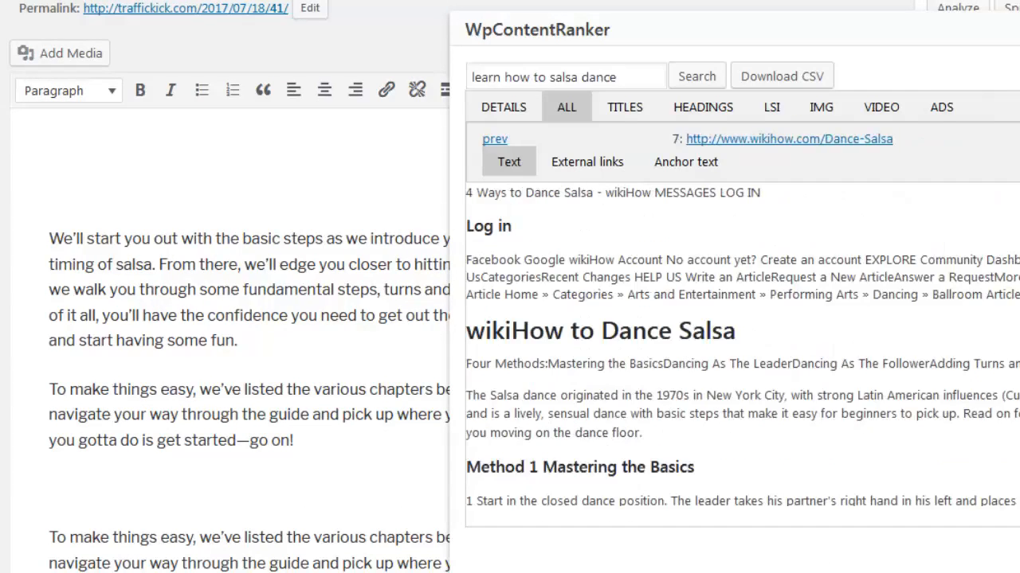
{"action": "left_click", "coordinate": [494, 140]}
{"action": "scroll", "coordinate": [659, 387], "scroll_direction": "down", "scroll_amount": 3}
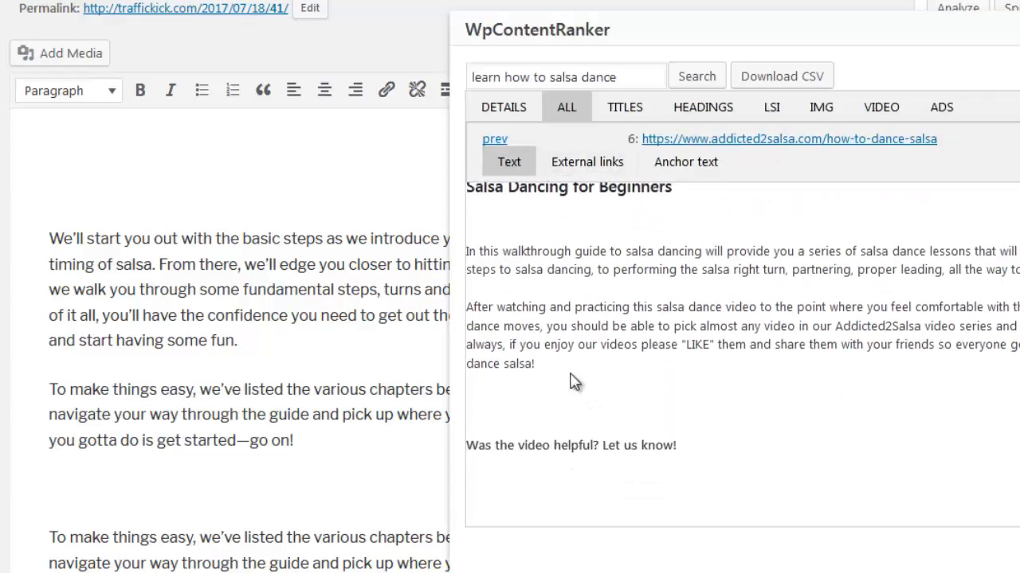
{"action": "left_click_drag", "start_coordinate": [558, 372], "coordinate": [470, 314]}
{"action": "left_click", "coordinate": [386, 414]}
{"action": "scroll", "coordinate": [389, 416], "scroll_direction": "down", "scroll_amount": 4}
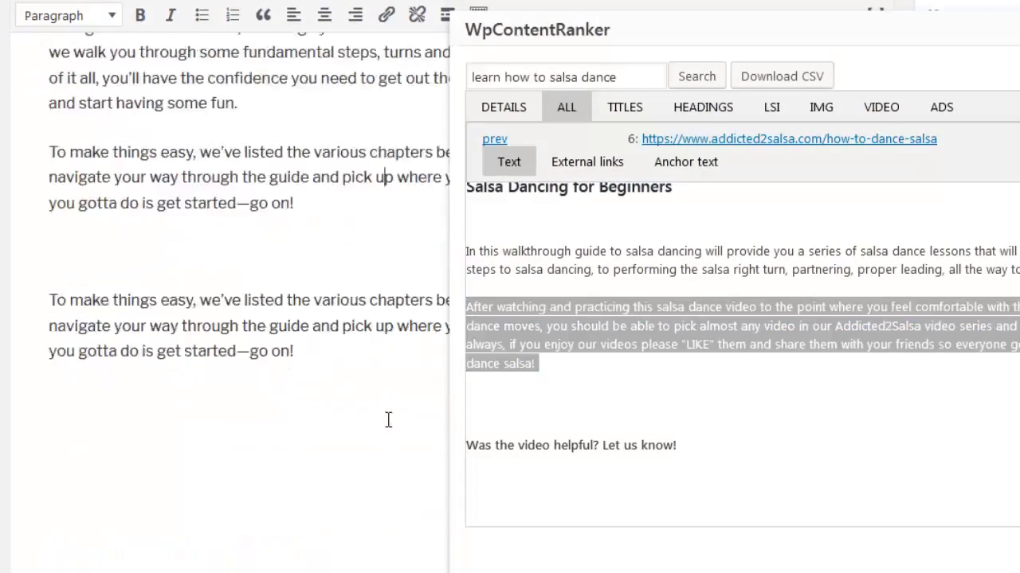
{"action": "left_click_drag", "start_coordinate": [544, 320], "coordinate": [172, 420]}
{"action": "scroll", "coordinate": [237, 441], "scroll_direction": "up", "scroll_amount": 5}
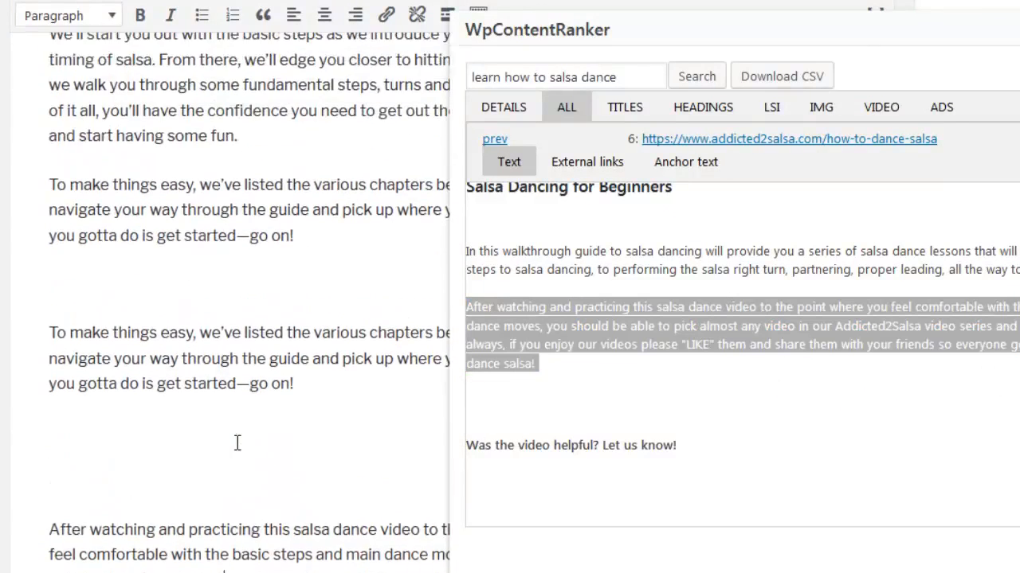
- Insert an empty line between the "We'll start you out" paragraph and the first "To make things easy" paragraph
{"action": "left_click", "coordinate": [319, 232]}
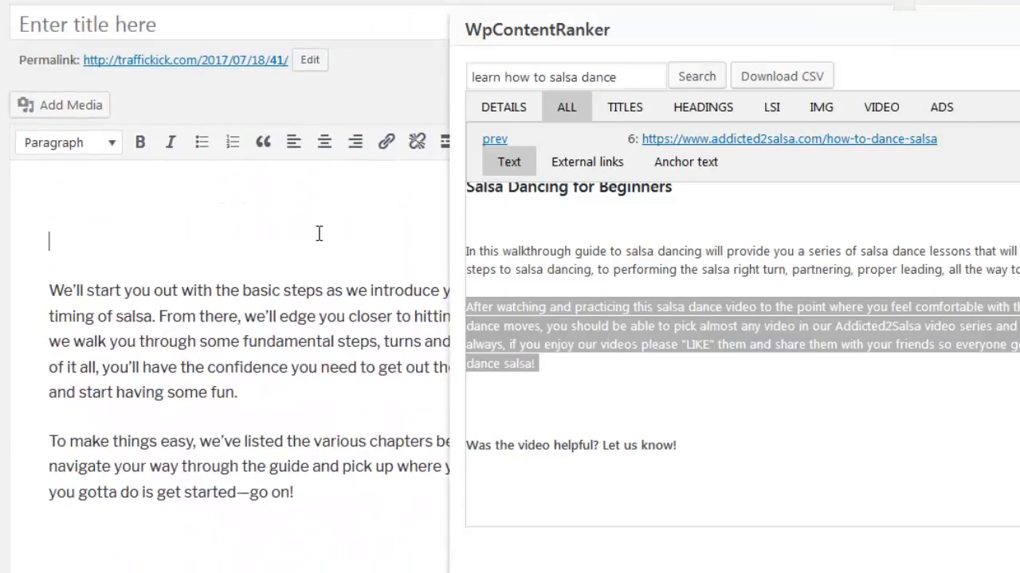
{"action": "left_click", "coordinate": [269, 391]}
{"action": "key", "text": "Return"}
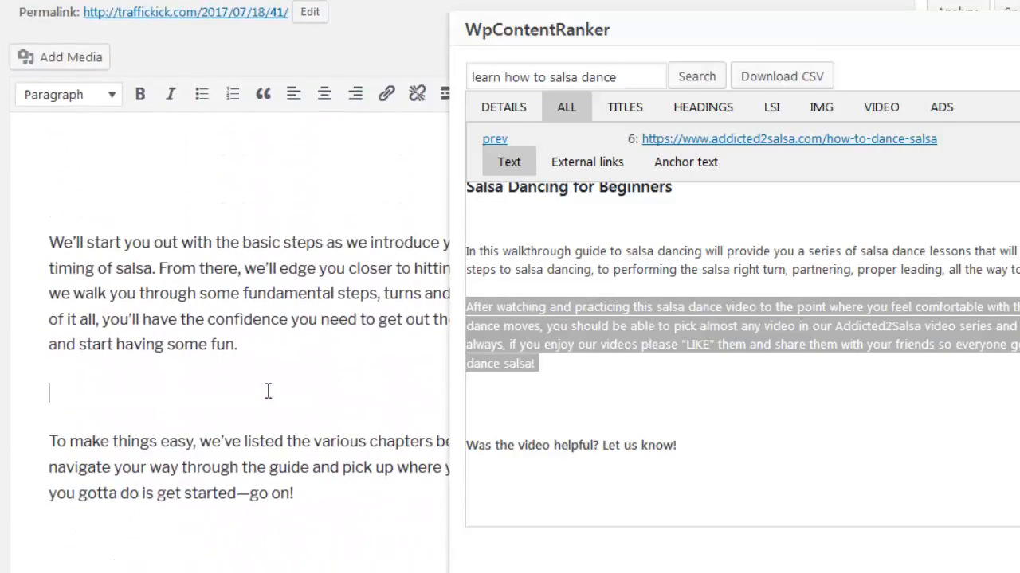
{"action": "left_click", "coordinate": [358, 192]}
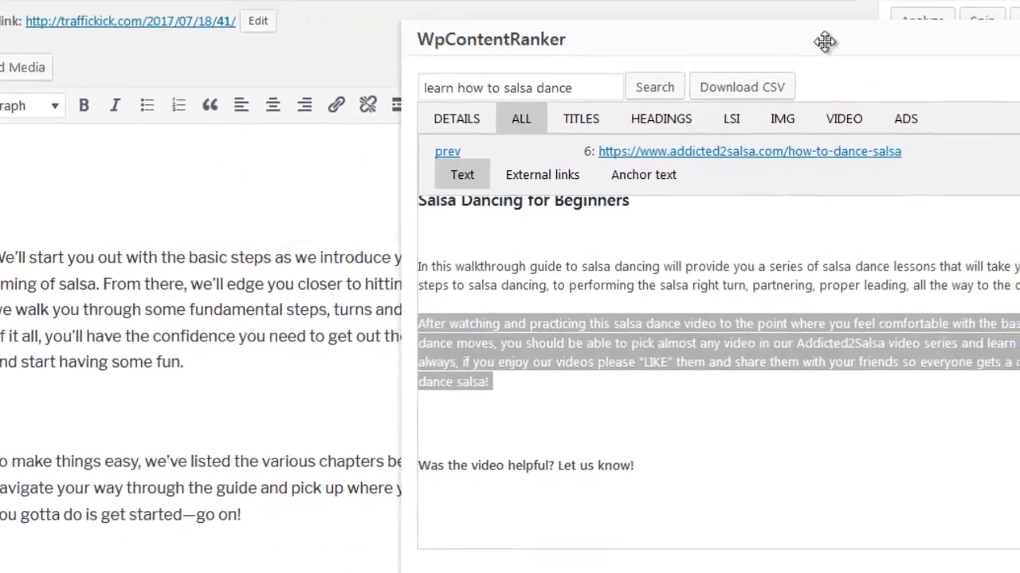
- Reposition the WpContentRanker window beside the post body with its result navigation accessible
{"action": "left_click_drag", "start_coordinate": [839, 38], "coordinate": [703, 87]}
{"action": "left_click_drag", "start_coordinate": [583, 119], "coordinate": [478, 124]}
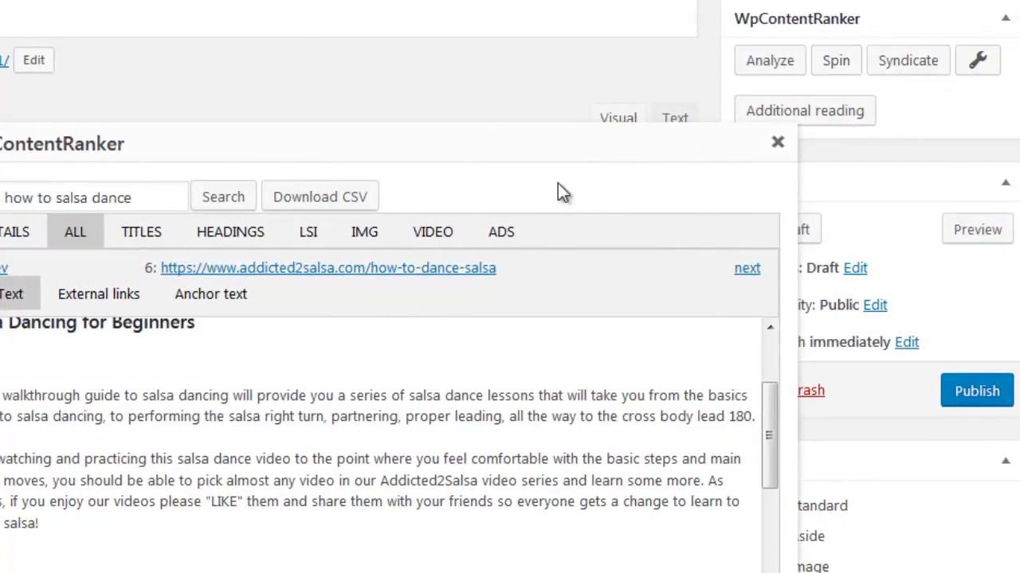
{"action": "left_click_drag", "start_coordinate": [687, 139], "coordinate": [922, 11]}
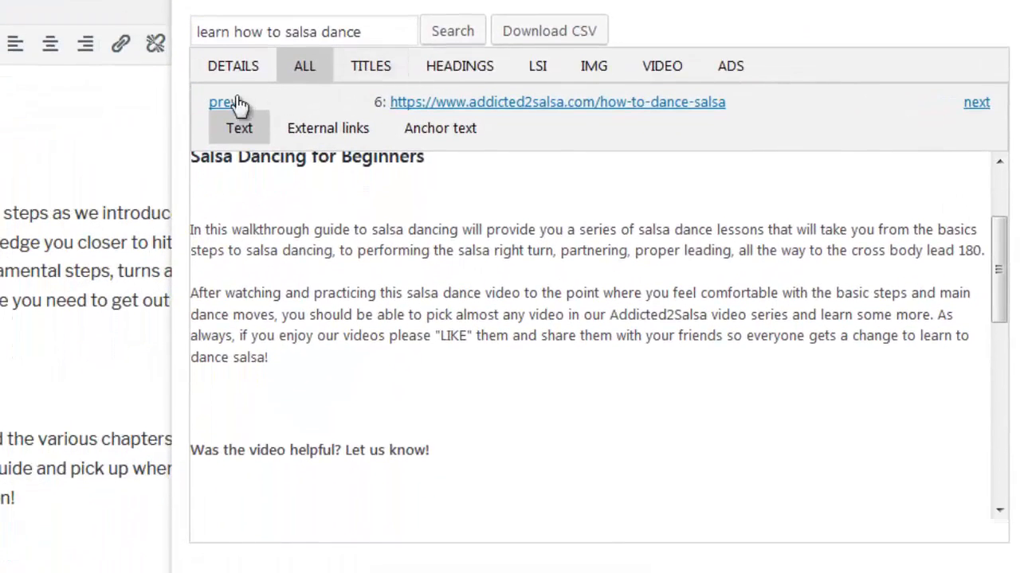
- Go back through the results from number 6 to number 1 and view its page text
{"action": "left_click", "coordinate": [225, 138]}
{"action": "left_click", "coordinate": [232, 105]}
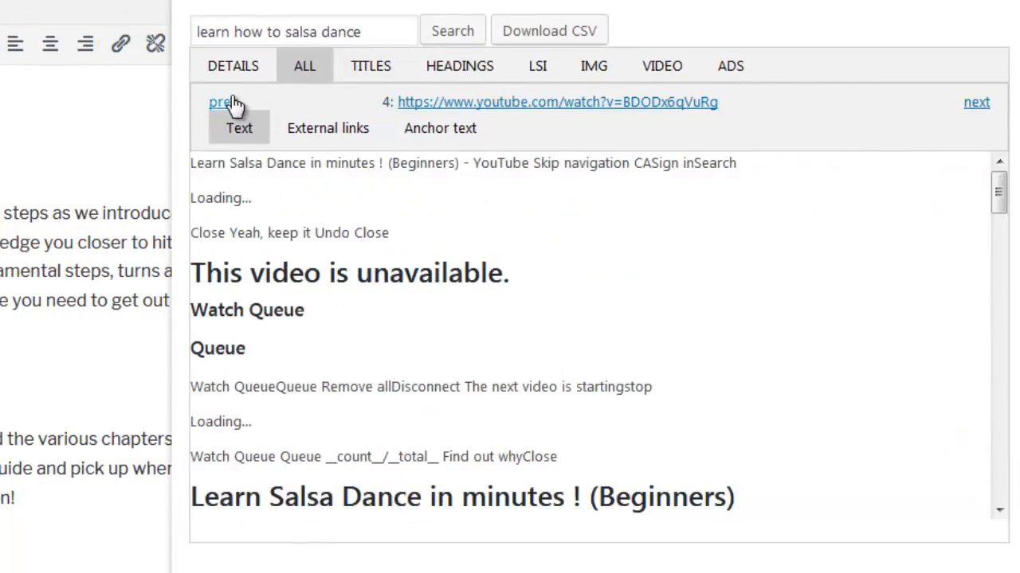
{"action": "left_click", "coordinate": [231, 103]}
{"action": "left_click", "coordinate": [236, 106]}
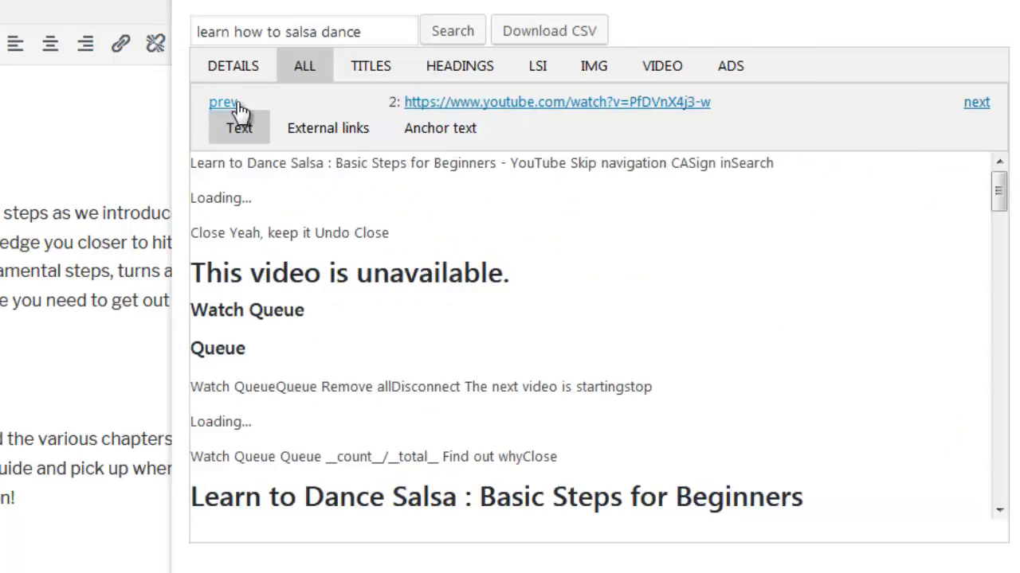
{"action": "left_click", "coordinate": [238, 105]}
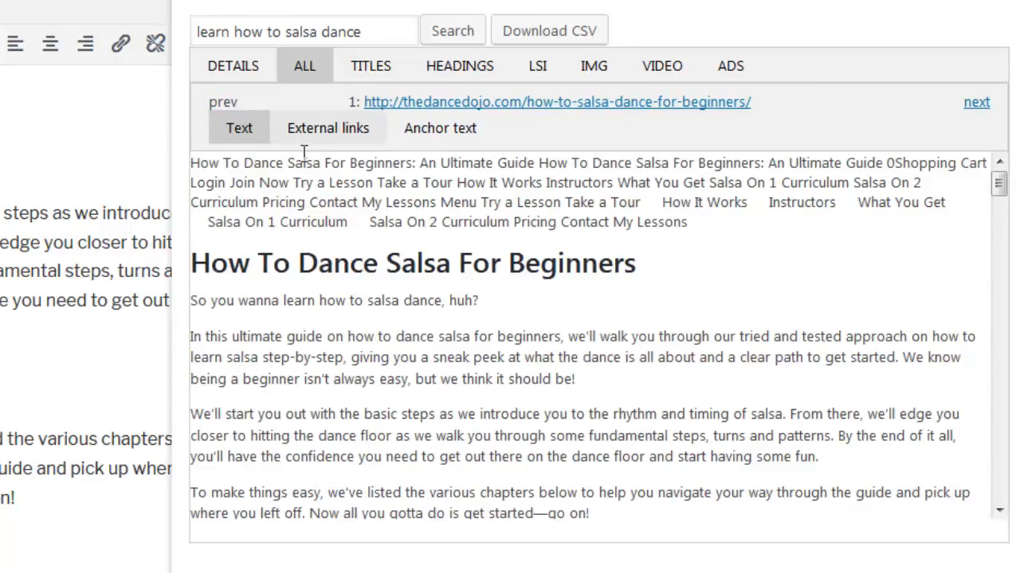
{"action": "left_click", "coordinate": [356, 140]}
{"action": "left_click", "coordinate": [242, 136]}
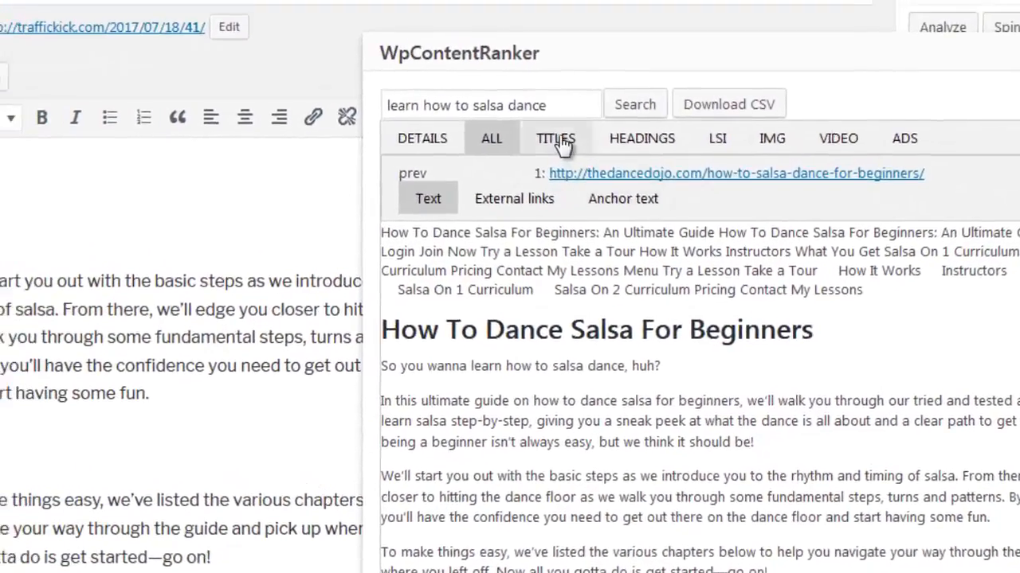
- Fill the post title with the competitor title "The Complete Guide to Salsa Dancing for Beginners" and move the WpContentRanker window up slightly
{"action": "left_click", "coordinate": [370, 66]}
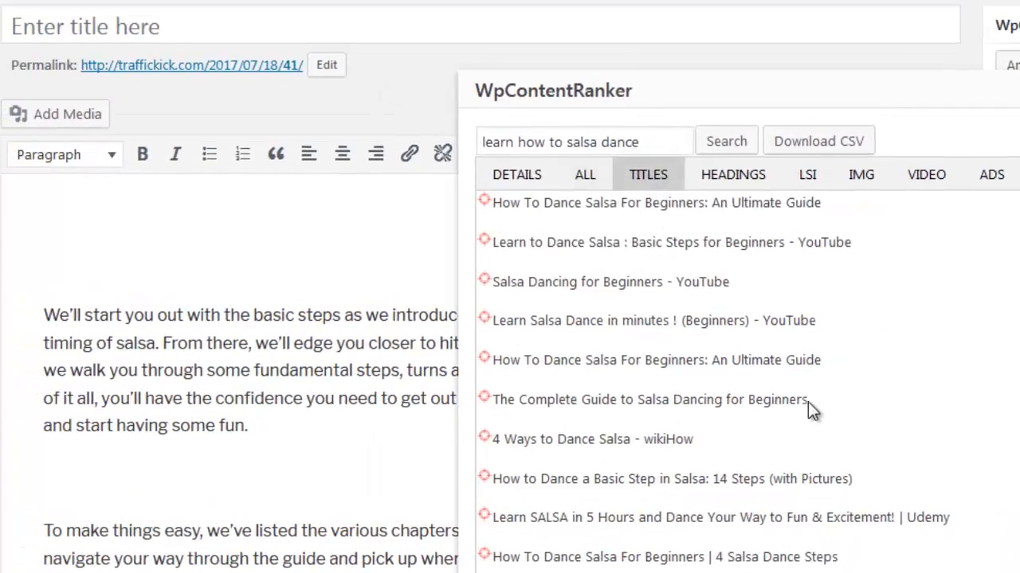
{"action": "left_click_drag", "start_coordinate": [807, 401], "coordinate": [556, 27]}
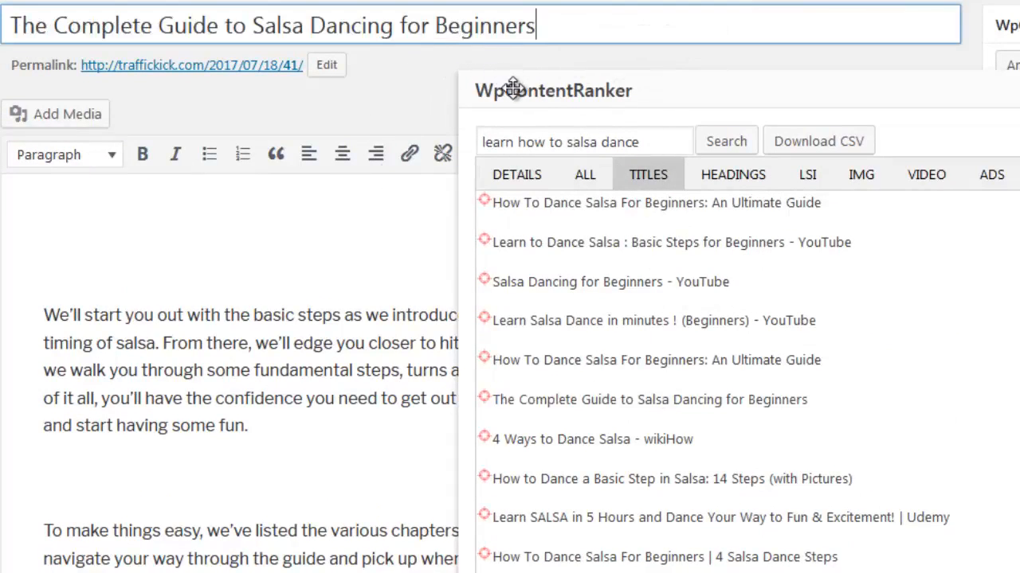
{"action": "left_click_drag", "start_coordinate": [498, 91], "coordinate": [516, 52]}
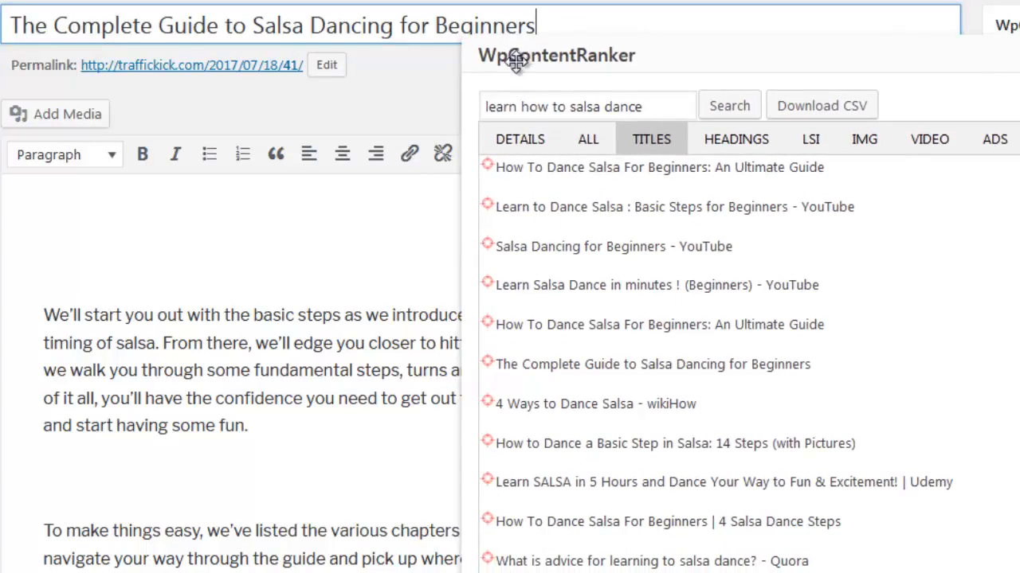
- Insert the competitor h1 heading "Curious What It's Like To Learn Salsa With Dance Dojo?" at the start of the post body
{"action": "left_click", "coordinate": [578, 219]}
{"action": "left_click", "coordinate": [725, 155]}
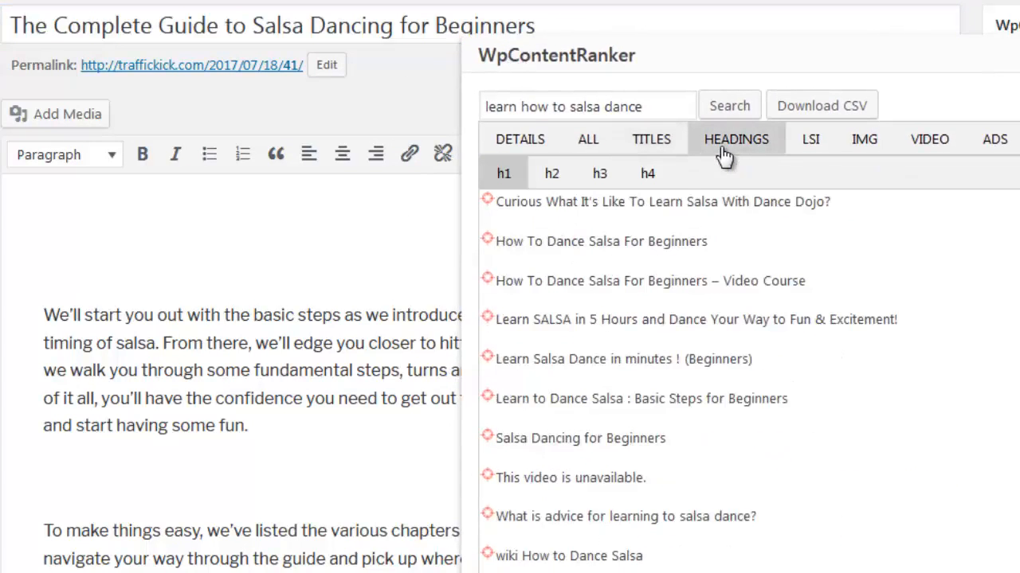
{"action": "left_click_drag", "start_coordinate": [492, 209], "coordinate": [237, 204]}
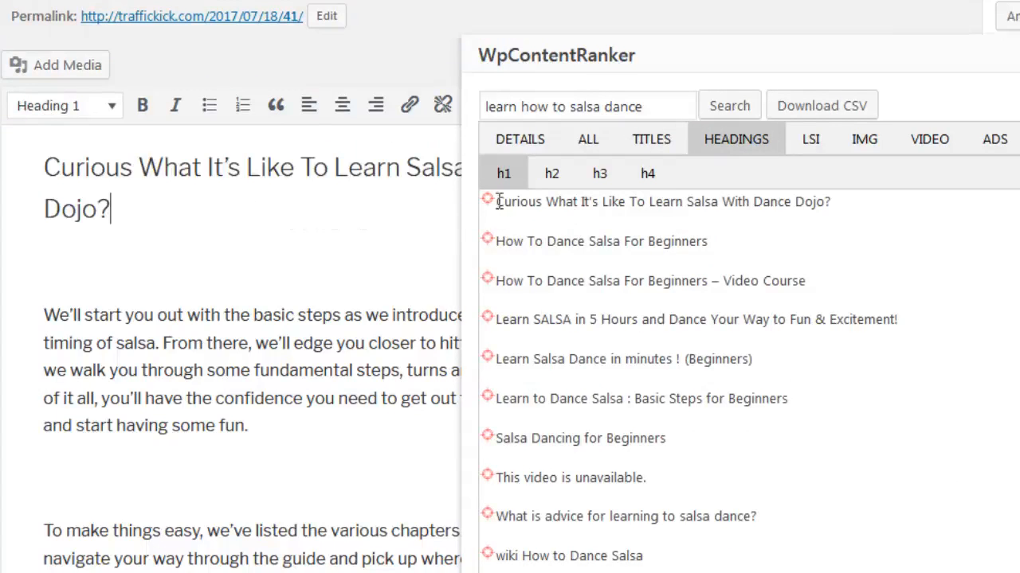
- Insert the competitor h2 heading "Beginner Salsa Turns" below the first "To make things easy" paragraph
{"action": "left_click", "coordinate": [549, 181]}
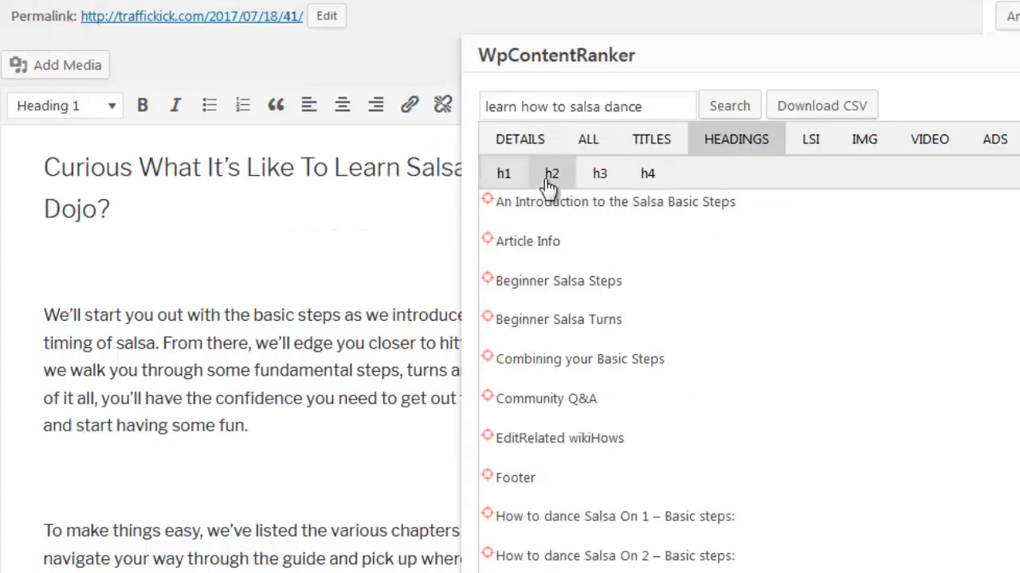
{"action": "left_click", "coordinate": [598, 183]}
{"action": "left_click", "coordinate": [646, 181]}
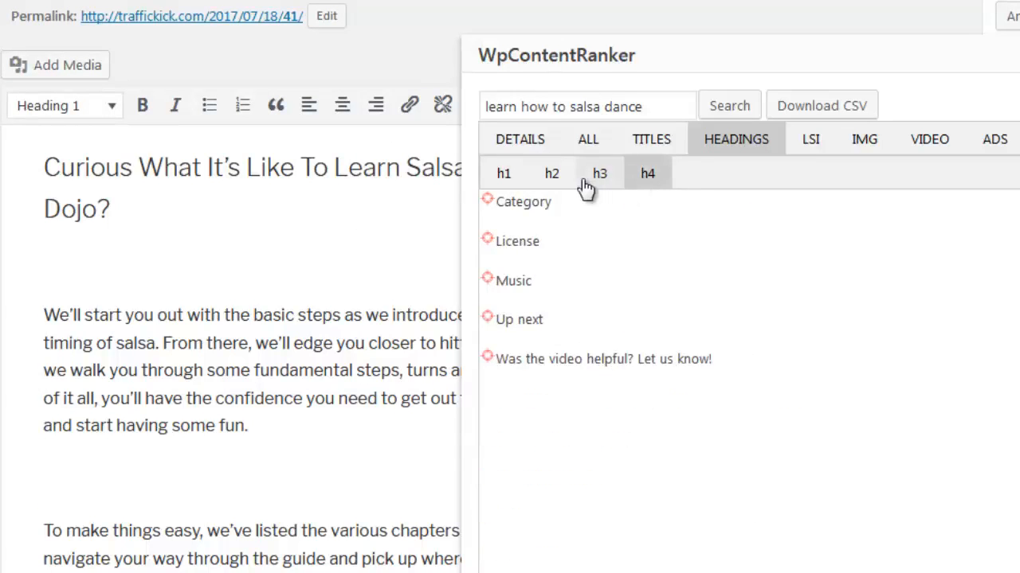
{"action": "left_click", "coordinate": [546, 181]}
{"action": "scroll", "coordinate": [495, 307], "scroll_direction": "down", "scroll_amount": 2}
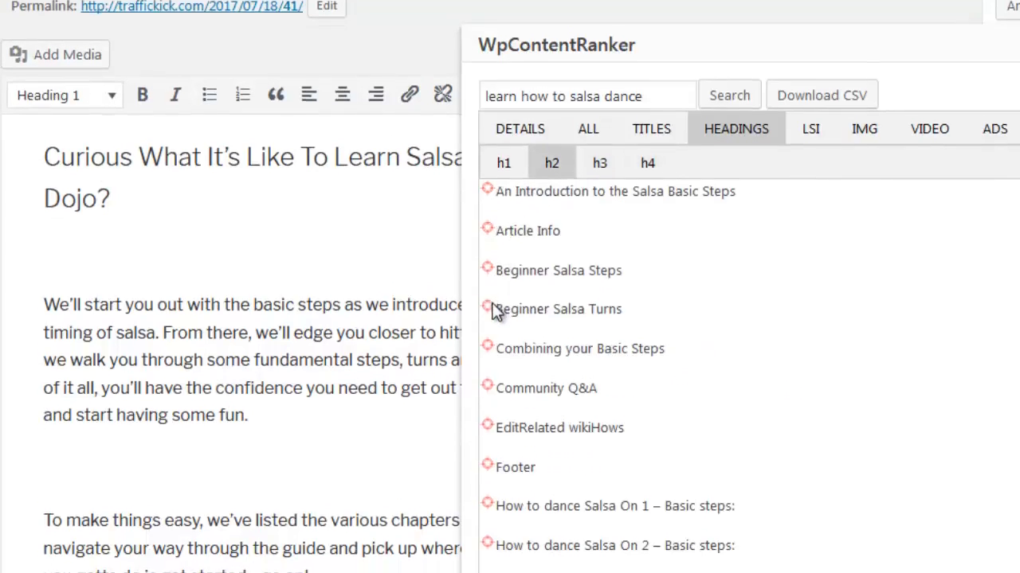
{"action": "left_click", "coordinate": [157, 512]}
{"action": "left_click", "coordinate": [145, 544]}
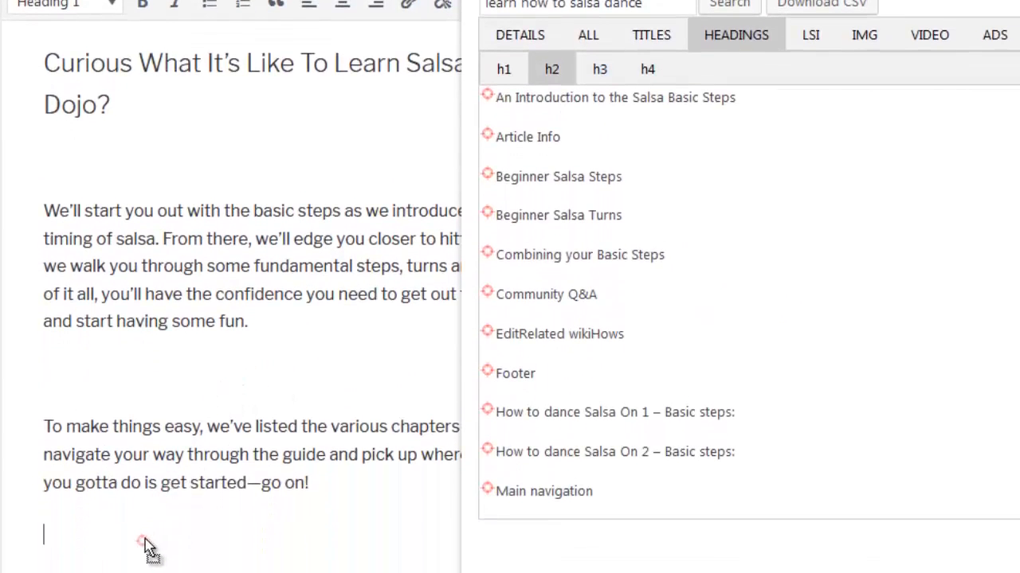
{"action": "type", "text": "Beginner Salsa Turns"}
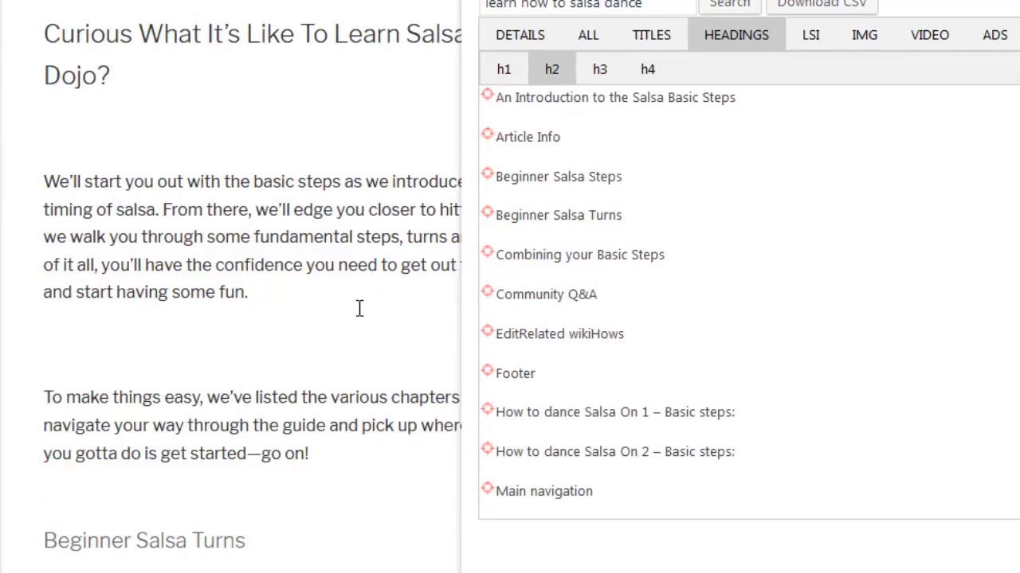
{"action": "scroll", "coordinate": [359, 308], "scroll_direction": "up", "scroll_amount": 3}
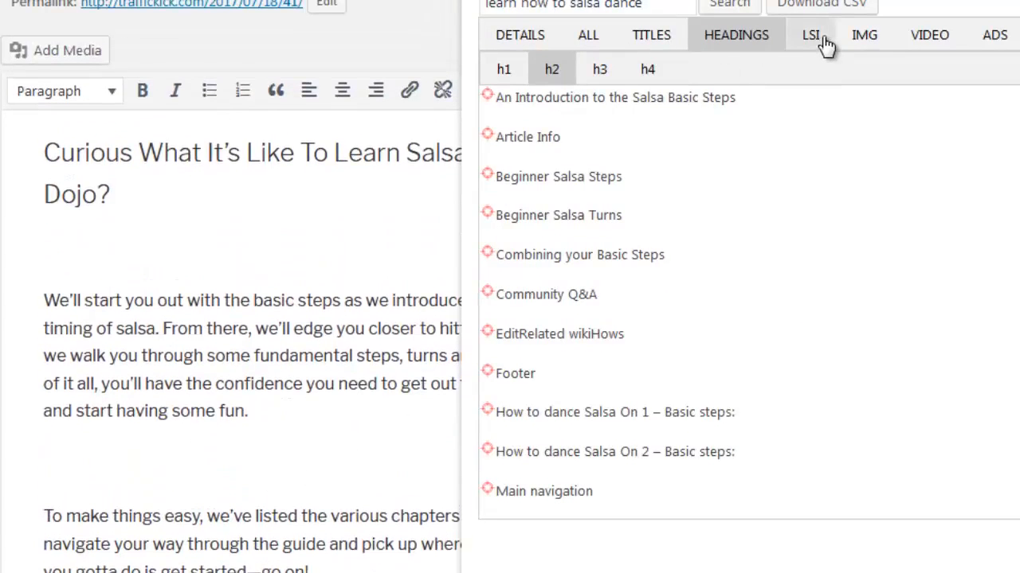
- Examine the LSI keyword lists for single keywords and for two-, three- and four-word phrases
{"action": "left_click", "coordinate": [825, 44]}
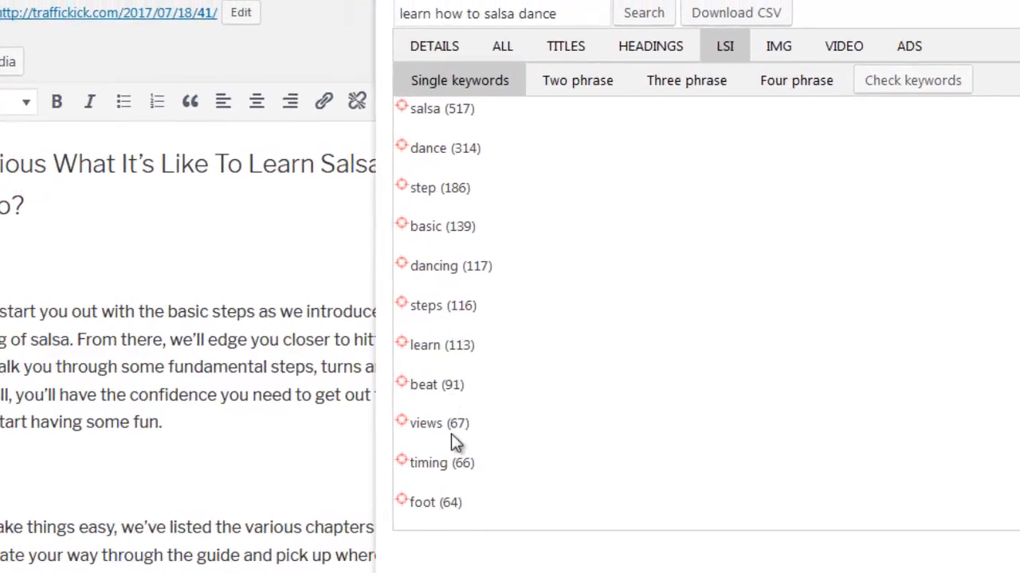
{"action": "scroll", "coordinate": [451, 437], "scroll_direction": "down", "scroll_amount": 5}
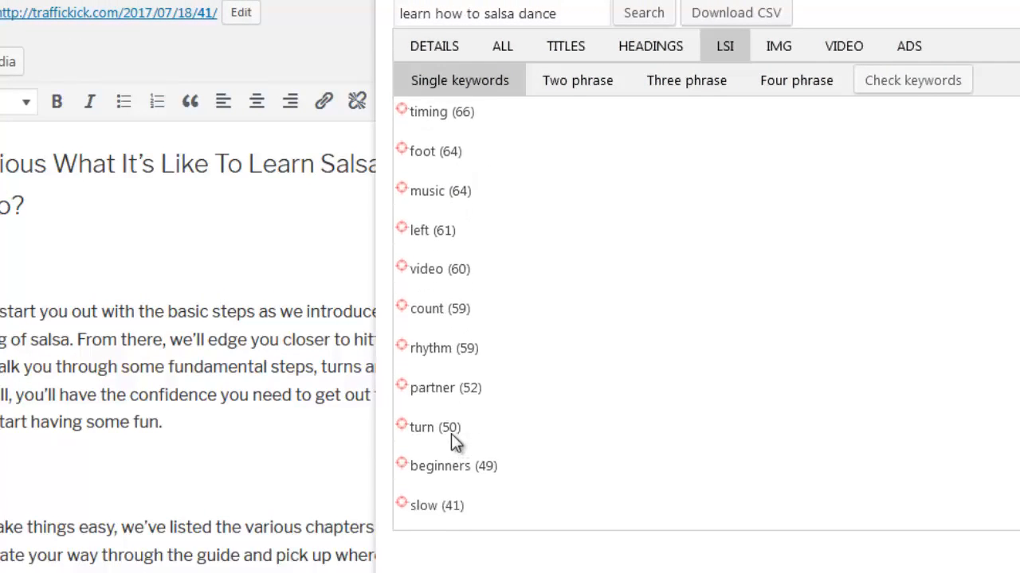
{"action": "scroll", "coordinate": [451, 433], "scroll_direction": "up", "scroll_amount": 5}
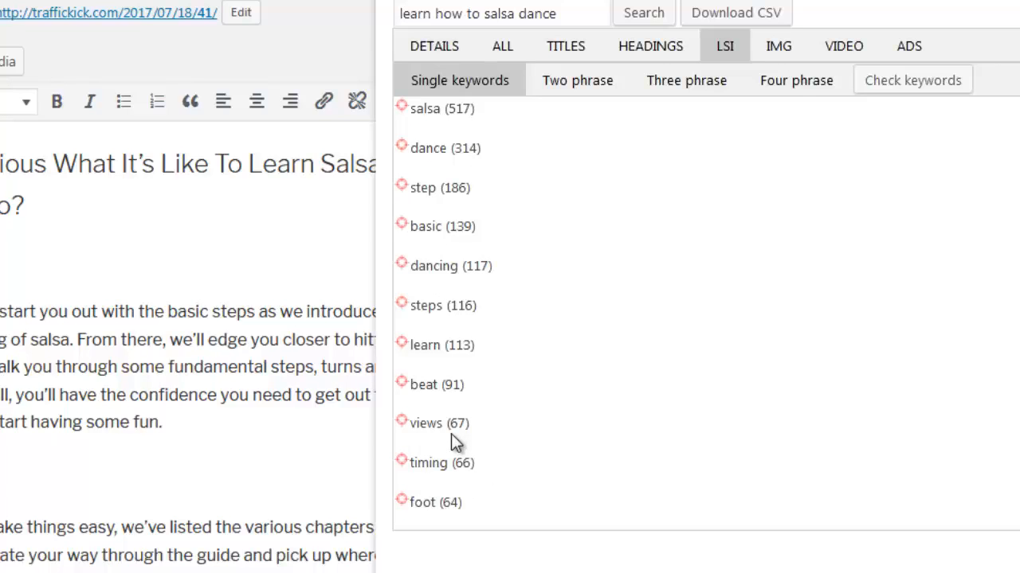
{"action": "left_click", "coordinate": [484, 120]}
{"action": "left_click", "coordinate": [582, 92]}
{"action": "left_click", "coordinate": [697, 91]}
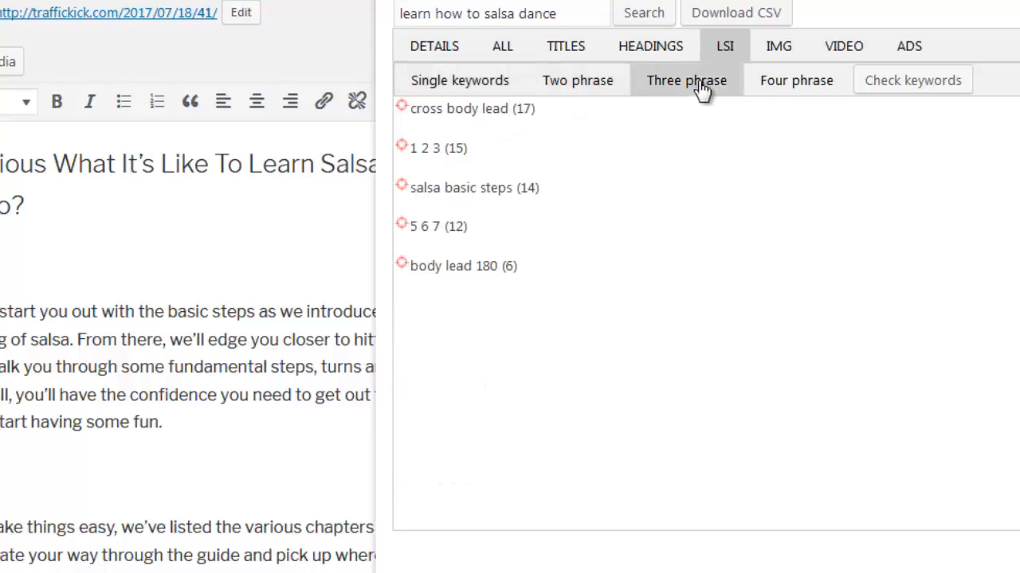
{"action": "left_click", "coordinate": [771, 92]}
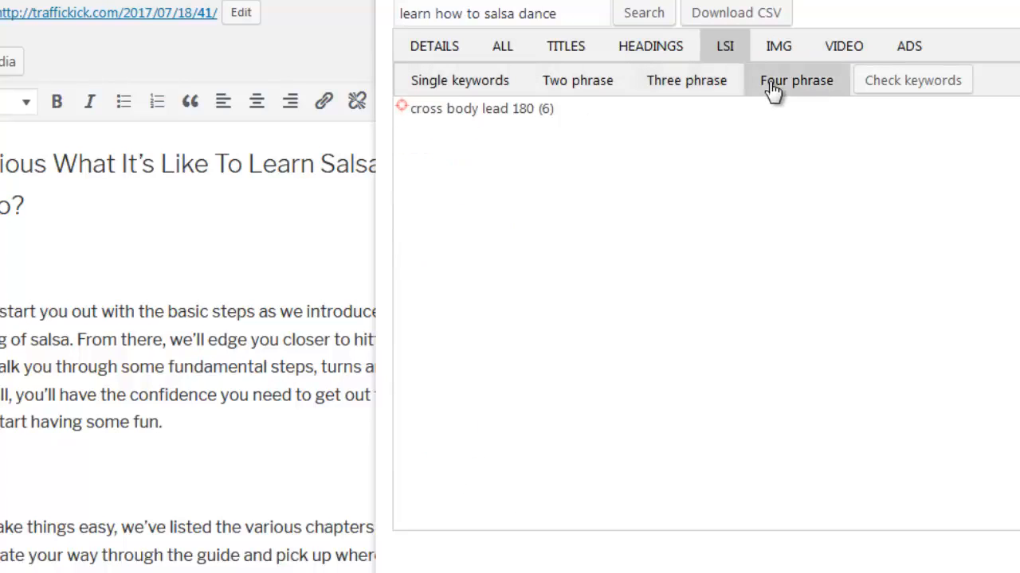
{"action": "left_click", "coordinate": [685, 89]}
{"action": "left_click", "coordinate": [601, 88]}
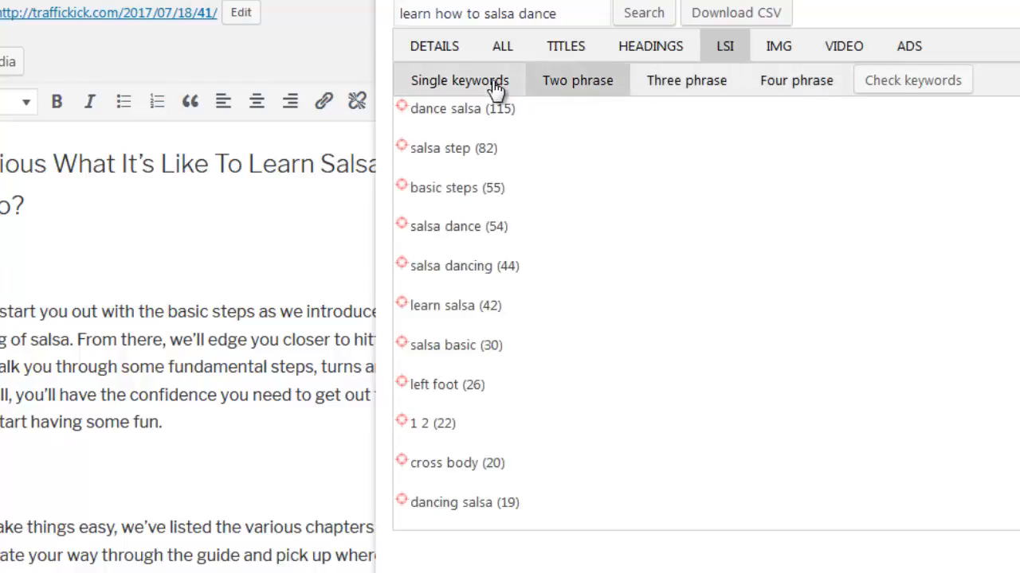
{"action": "left_click", "coordinate": [495, 90]}
- Insert the two-word LSI phrases "dance salsa" and "salsa dance" on the empty line below the first paragraph
{"action": "left_click", "coordinate": [553, 87]}
{"action": "left_click_drag", "start_coordinate": [404, 116], "coordinate": [102, 487]}
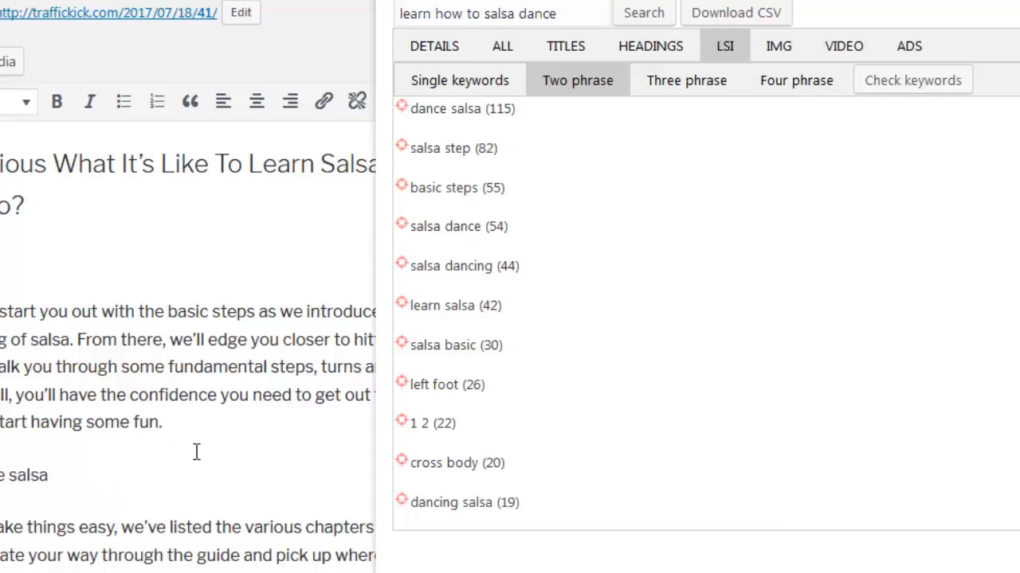
{"action": "left_click_drag", "start_coordinate": [406, 224], "coordinate": [176, 478]}
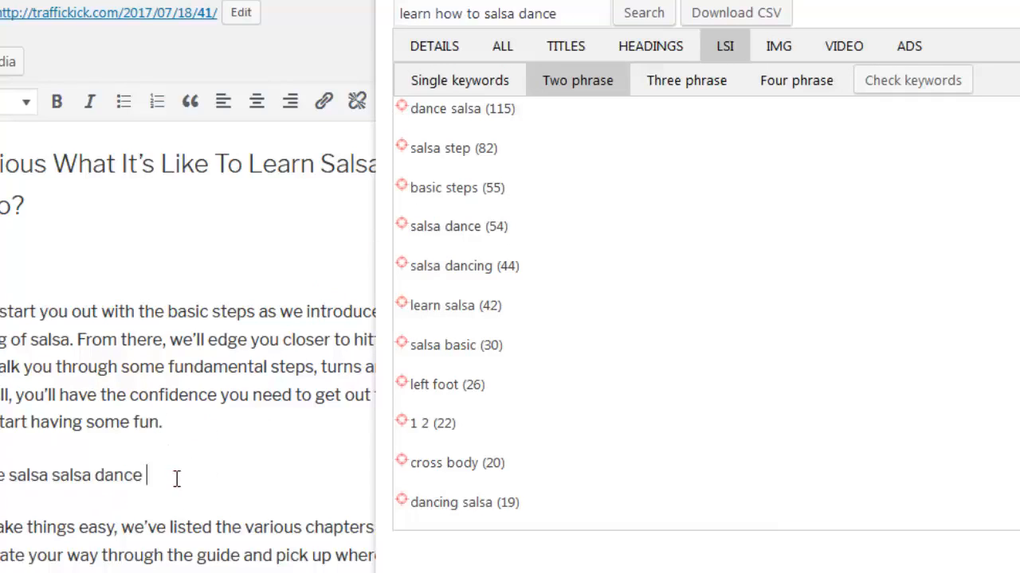
- Check which of the single LSI keywords are used in the post
{"action": "left_click", "coordinate": [466, 90]}
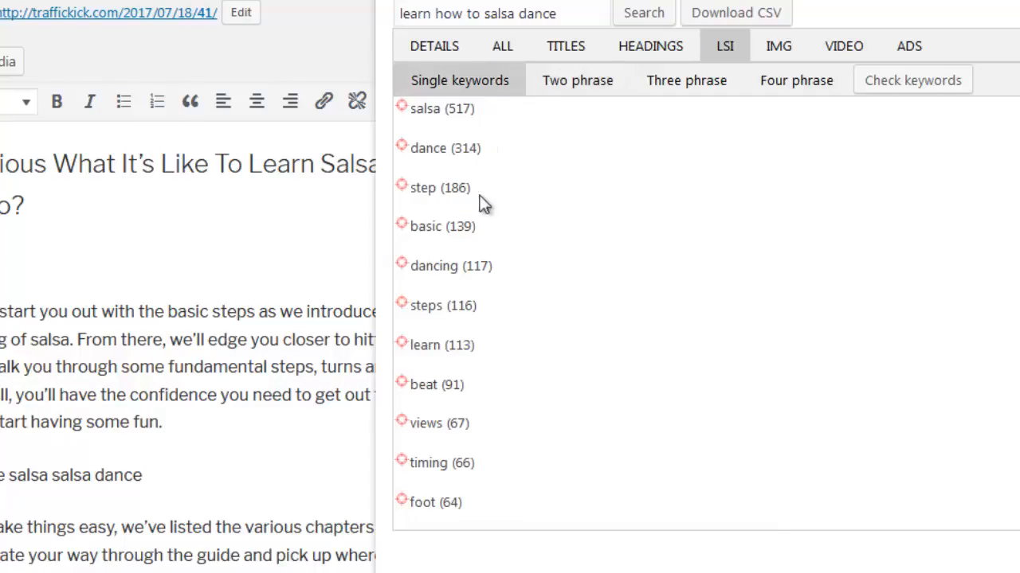
{"action": "left_click", "coordinate": [882, 86]}
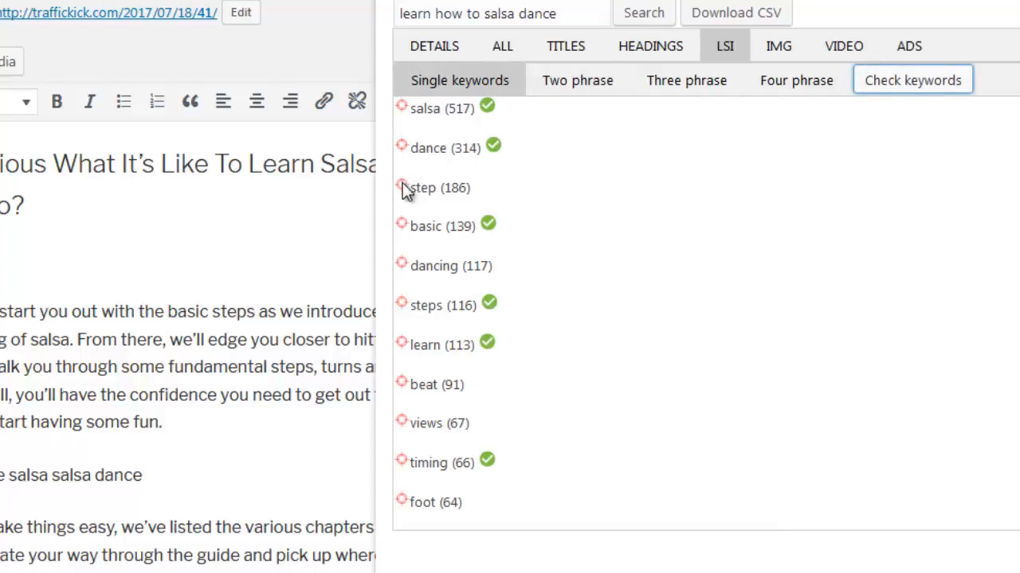
- Append the single LSI keywords "step" and "beat" to the keyword line below the first paragraph, rechecking keyword usage after each
{"action": "left_click_drag", "start_coordinate": [402, 188], "coordinate": [218, 480]}
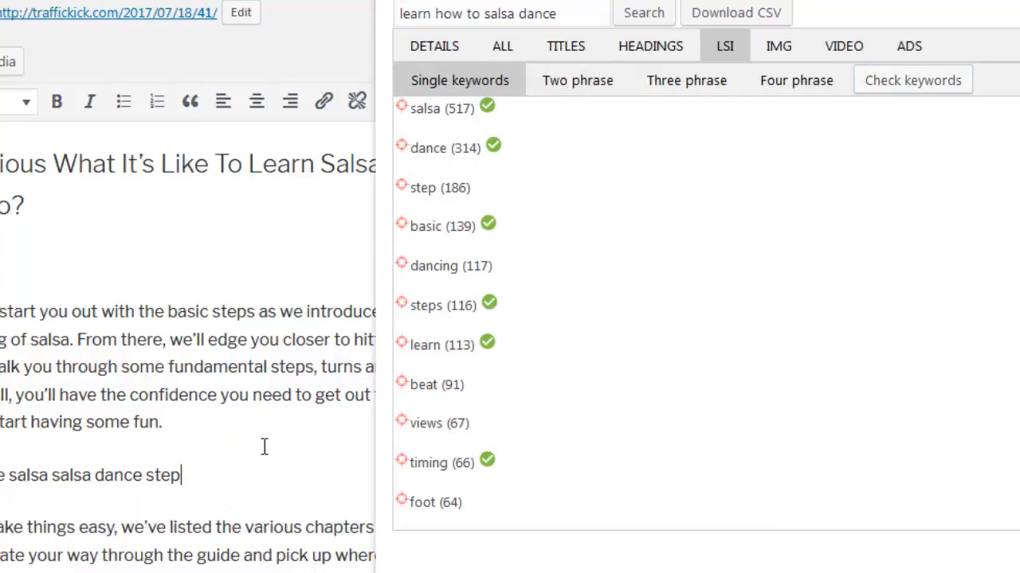
{"action": "left_click", "coordinate": [900, 86]}
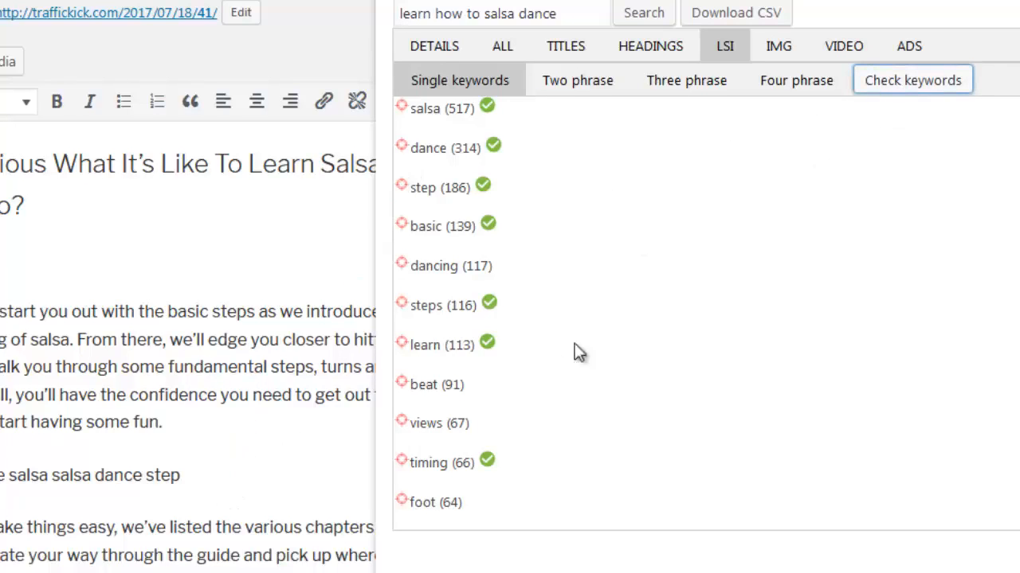
{"action": "left_click_drag", "start_coordinate": [400, 385], "coordinate": [302, 481]}
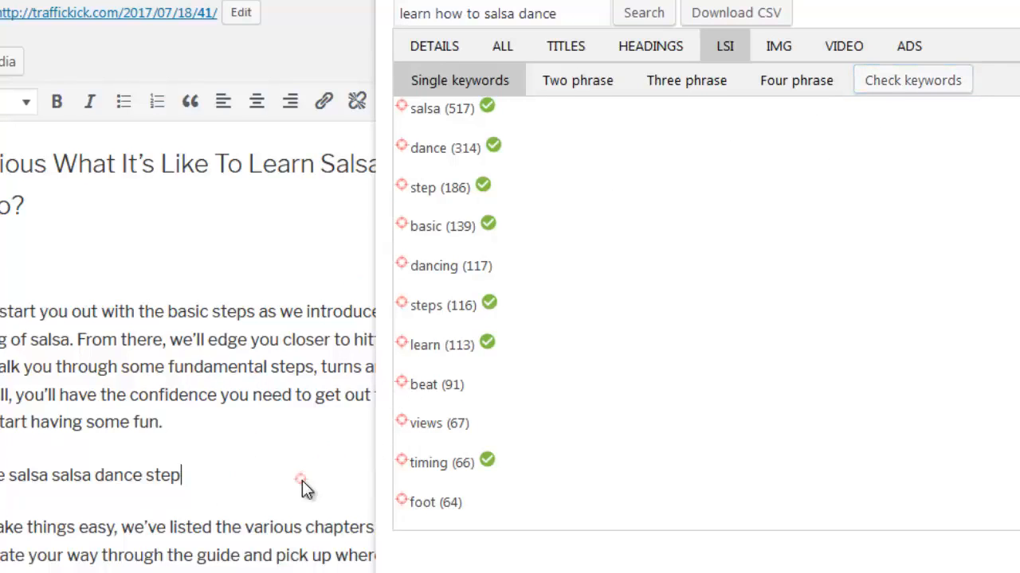
{"action": "left_click", "coordinate": [908, 82]}
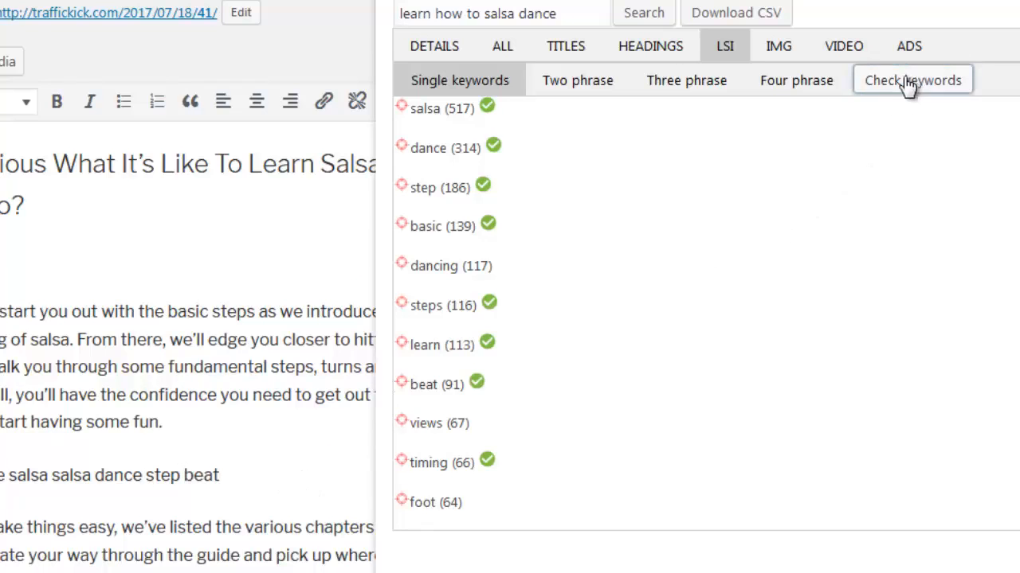
- Show the competitor images and delete the line of inserted LSI keywords below the first paragraph
{"action": "left_click", "coordinate": [789, 52]}
{"action": "left_click_drag", "start_coordinate": [227, 483], "coordinate": [0, 475]}
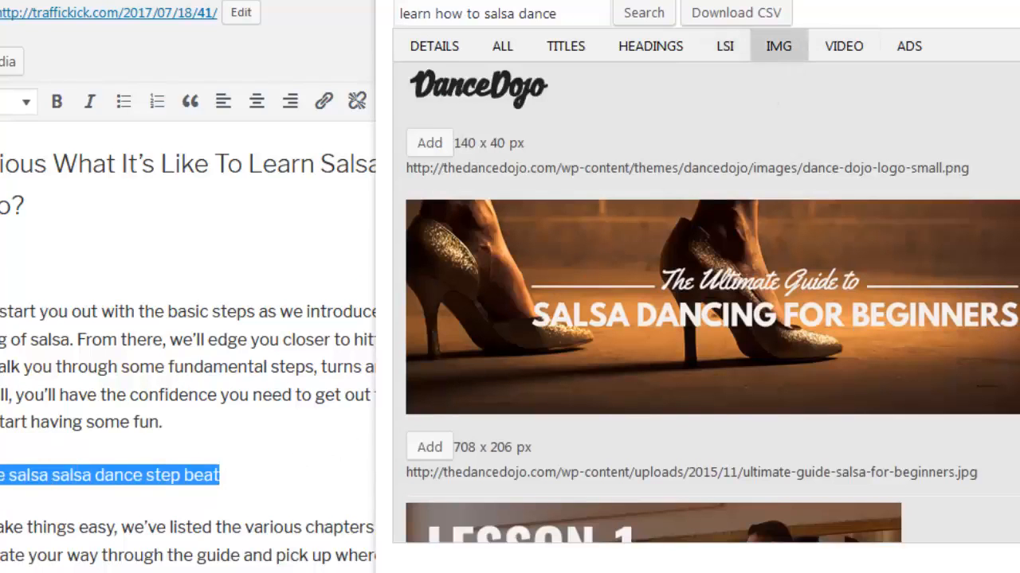
{"action": "key", "text": "BackSpace"}
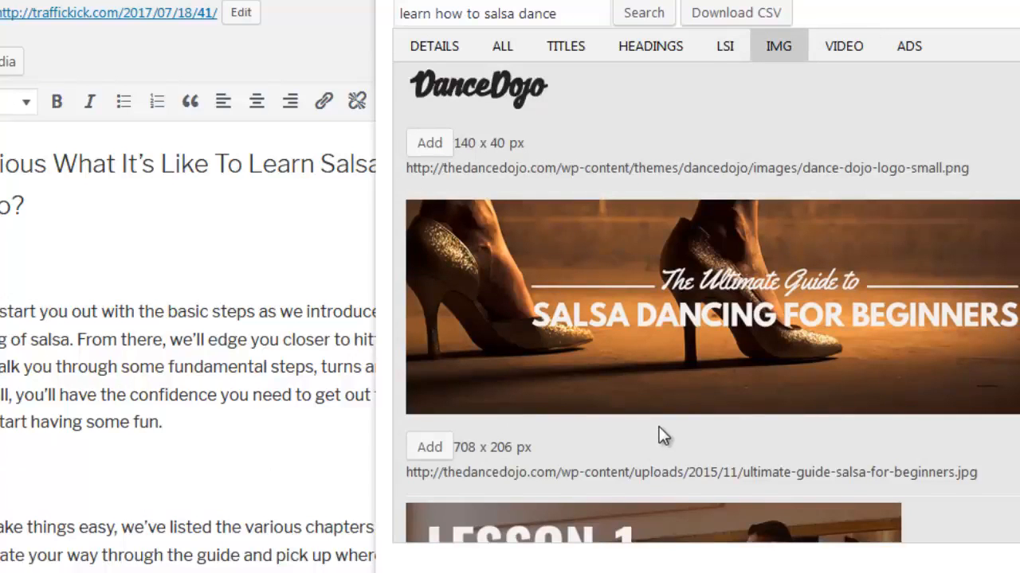
- Insert the 480 x 360 px competitor image of the dancing couple on the empty line below the first paragraph
{"action": "scroll", "coordinate": [659, 426], "scroll_direction": "down", "scroll_amount": 12}
{"action": "scroll", "coordinate": [659, 427], "scroll_direction": "down", "scroll_amount": 15}
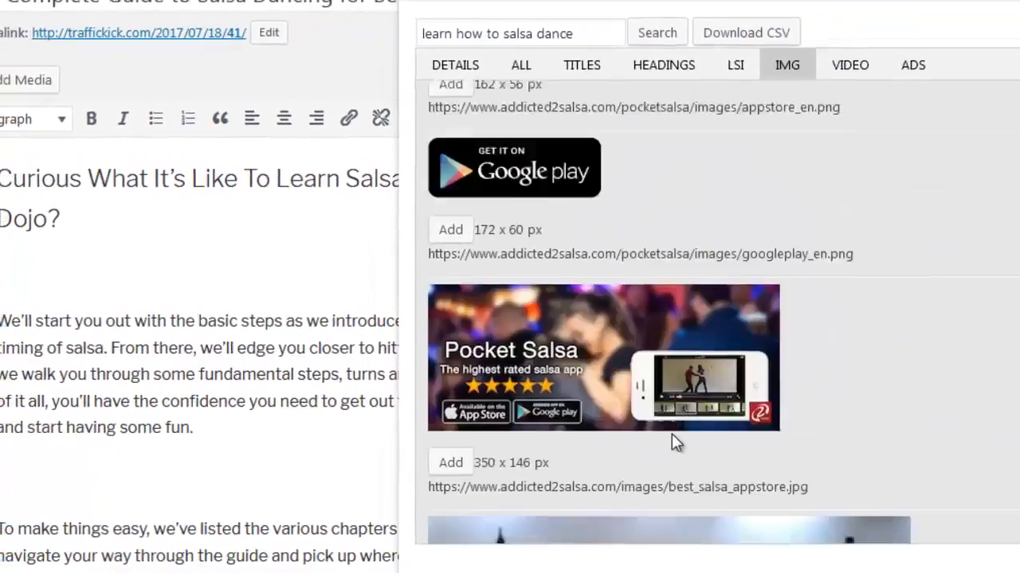
{"action": "scroll", "coordinate": [673, 437], "scroll_direction": "down", "scroll_amount": 8}
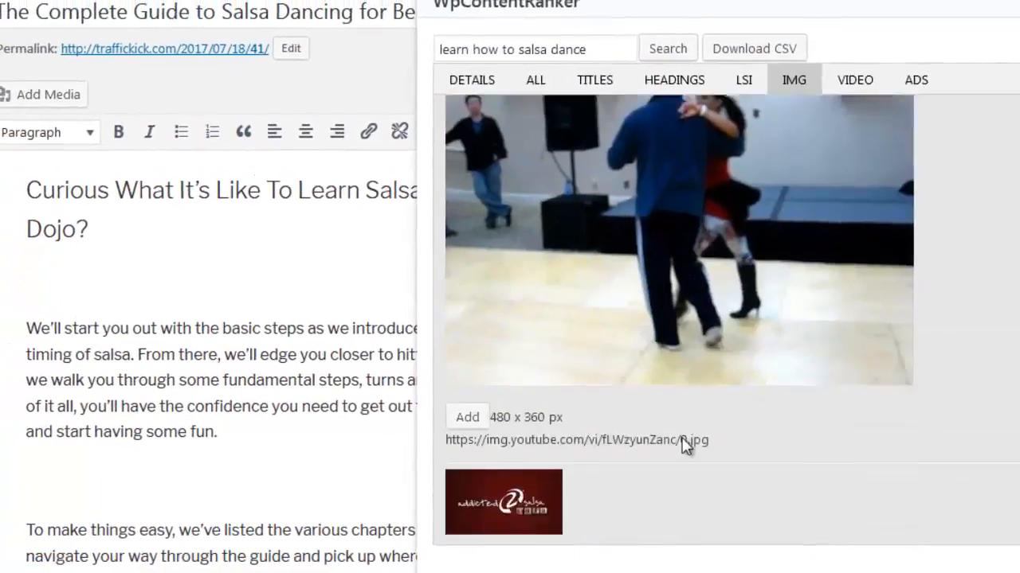
{"action": "scroll", "coordinate": [687, 422], "scroll_direction": "up", "scroll_amount": 1}
{"action": "left_click_drag", "start_coordinate": [662, 364], "coordinate": [170, 508]}
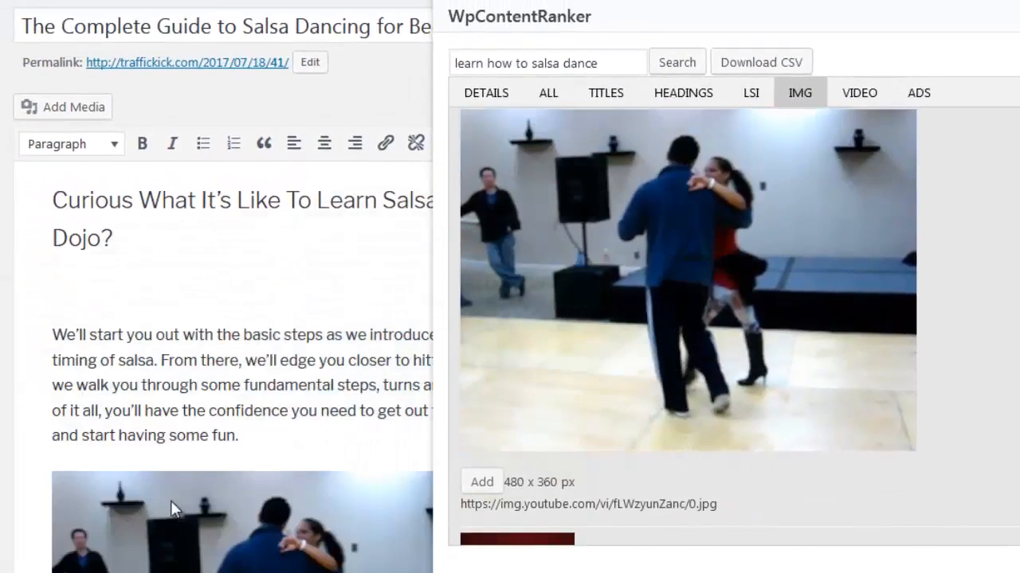
- Delete the inserted dancing couple image and add the same 480 x 360 px image again in its place
{"action": "scroll", "coordinate": [229, 495], "scroll_direction": "down", "scroll_amount": 5}
{"action": "left_click", "coordinate": [266, 474]}
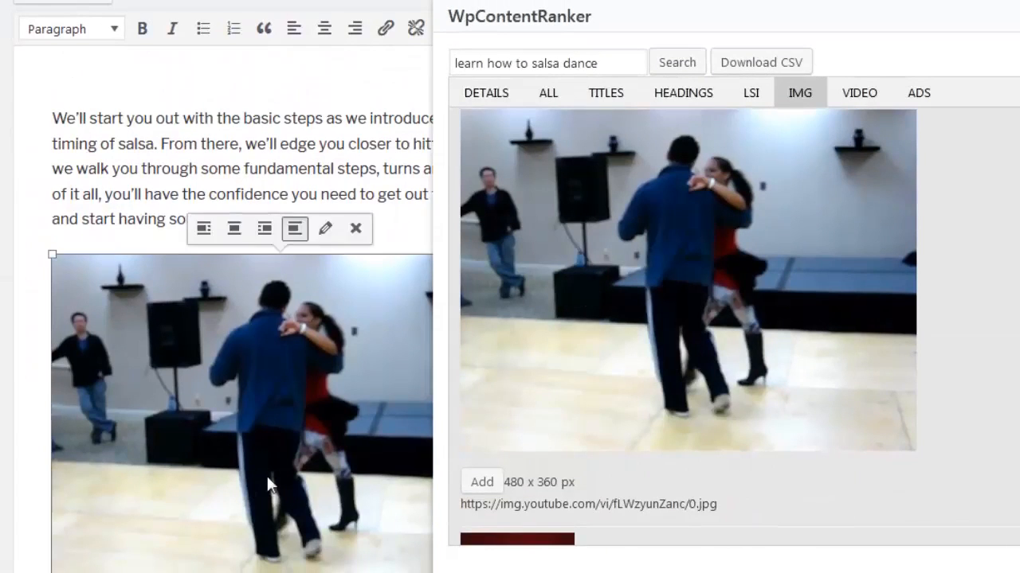
{"action": "key", "text": "Delete"}
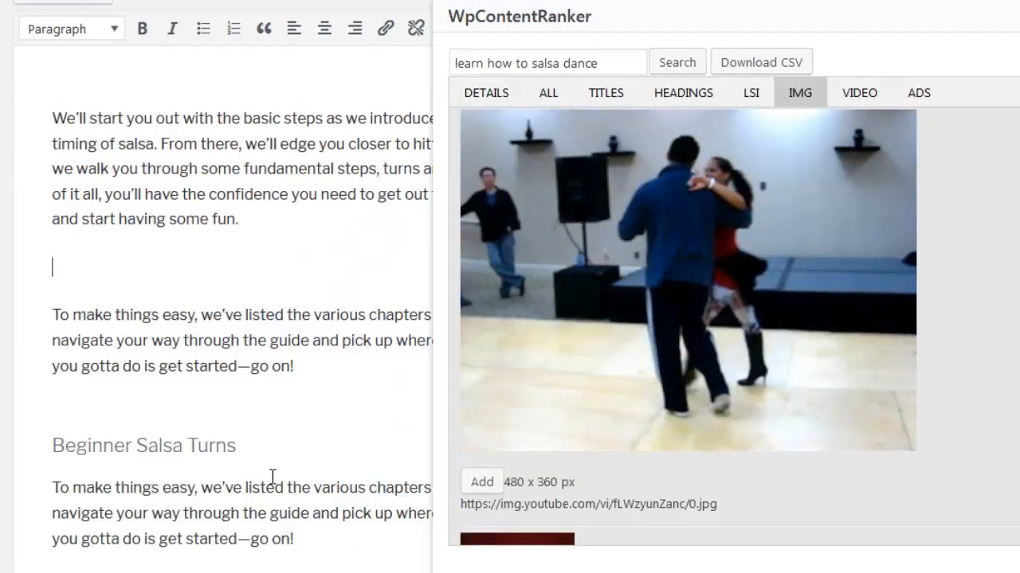
{"action": "left_click", "coordinate": [484, 484]}
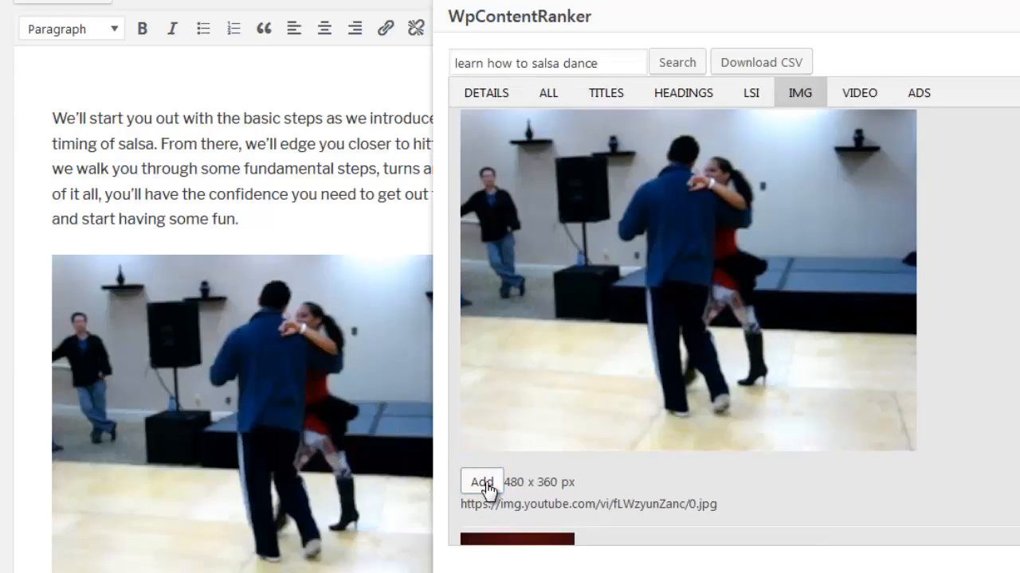
{"action": "left_click", "coordinate": [341, 459]}
- Insert the video "Learn to Dance - Salsa Basic Steps & Bonus Demo Dance" below the paragraph under "Beginner Salsa Turns"
{"action": "scroll", "coordinate": [341, 460], "scroll_direction": "down", "scroll_amount": 5}
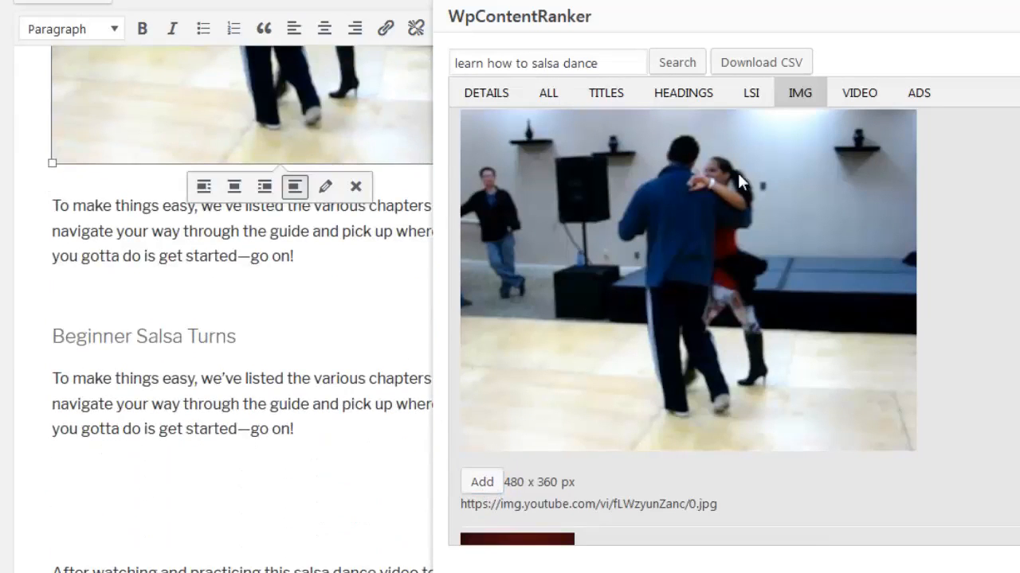
{"action": "left_click", "coordinate": [858, 99]}
{"action": "scroll", "coordinate": [674, 327], "scroll_direction": "down", "scroll_amount": 8}
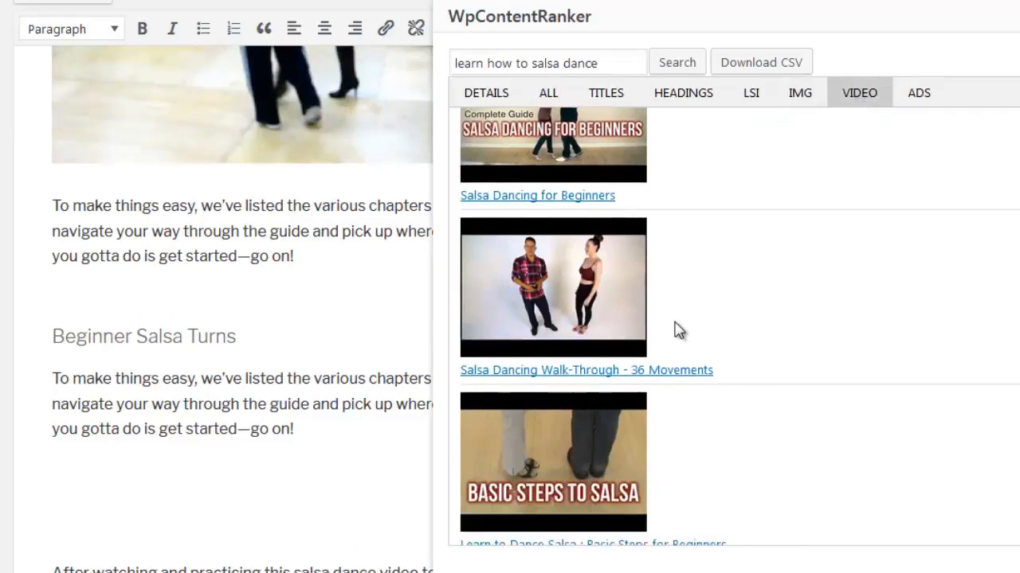
{"action": "scroll", "coordinate": [674, 328], "scroll_direction": "down", "scroll_amount": 5}
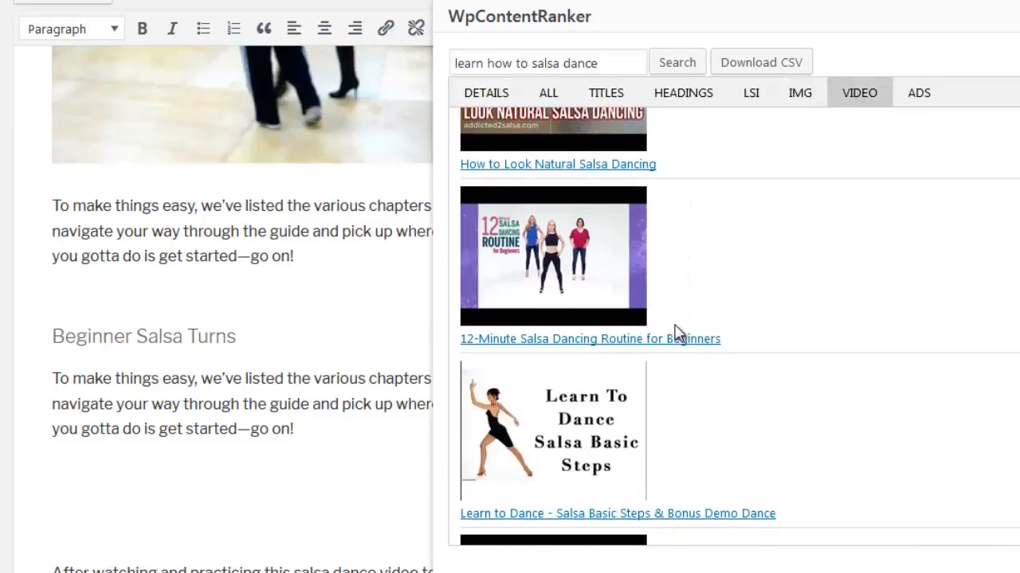
{"action": "left_click_drag", "start_coordinate": [607, 227], "coordinate": [164, 486]}
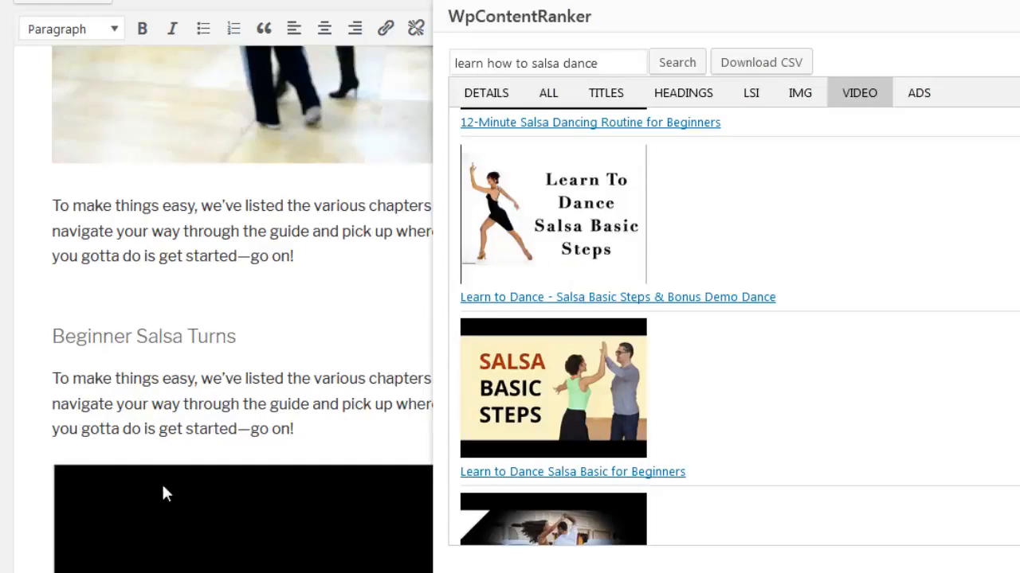
- Remove the empty line under the top heading and insert the video "Learn to Dance Salsa Basic for Beginners" below the "After watching and practicing" paragraph
{"action": "scroll", "coordinate": [240, 431], "scroll_direction": "up", "scroll_amount": 8}
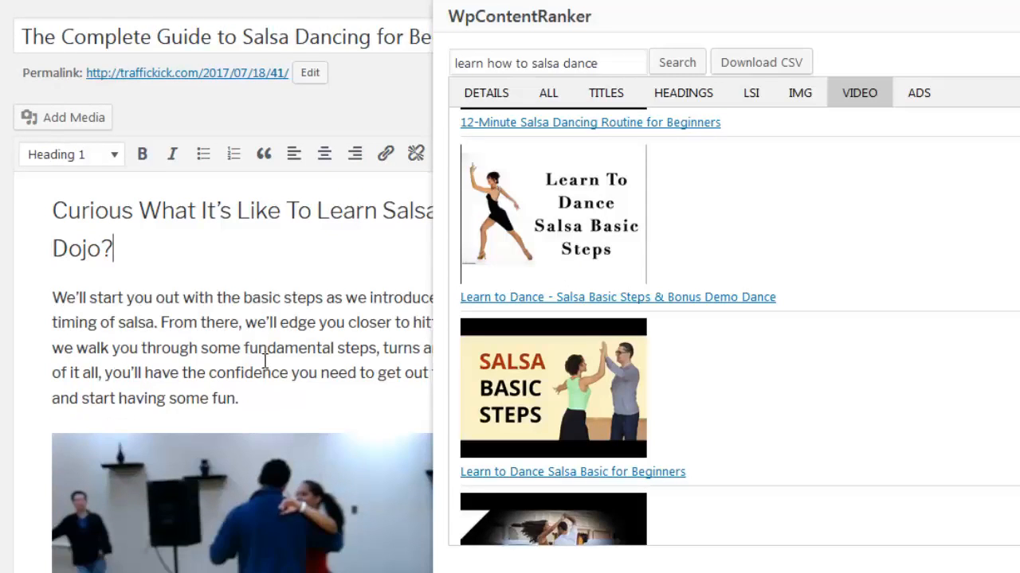
{"action": "scroll", "coordinate": [266, 364], "scroll_direction": "down", "scroll_amount": 10}
{"action": "scroll", "coordinate": [269, 383], "scroll_direction": "down", "scroll_amount": 6}
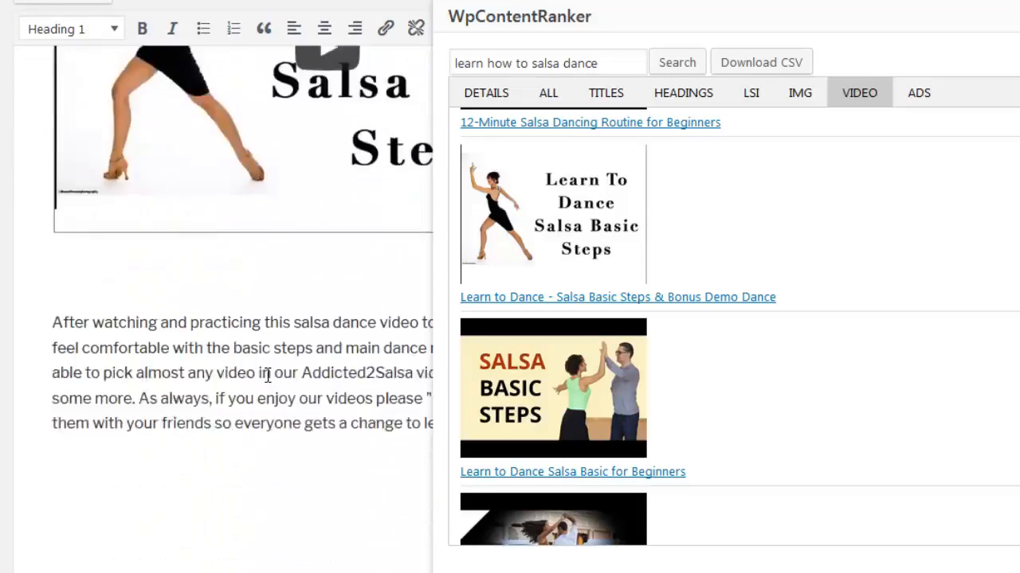
{"action": "left_click_drag", "start_coordinate": [552, 386], "coordinate": [236, 289]}
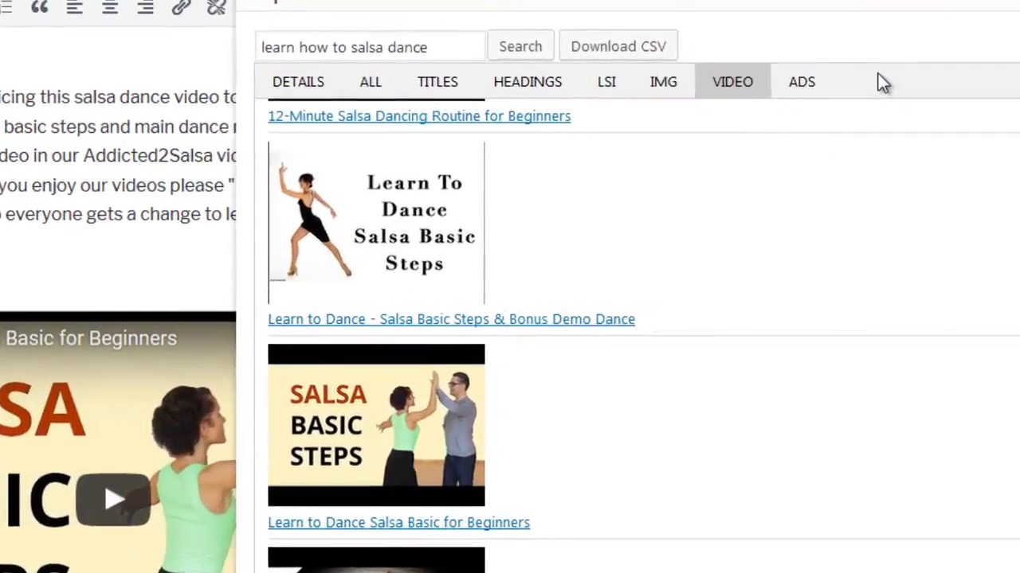
- Examine the ads found for "learn how to salsa dance" and close the analysis window
{"action": "left_click", "coordinate": [867, 88]}
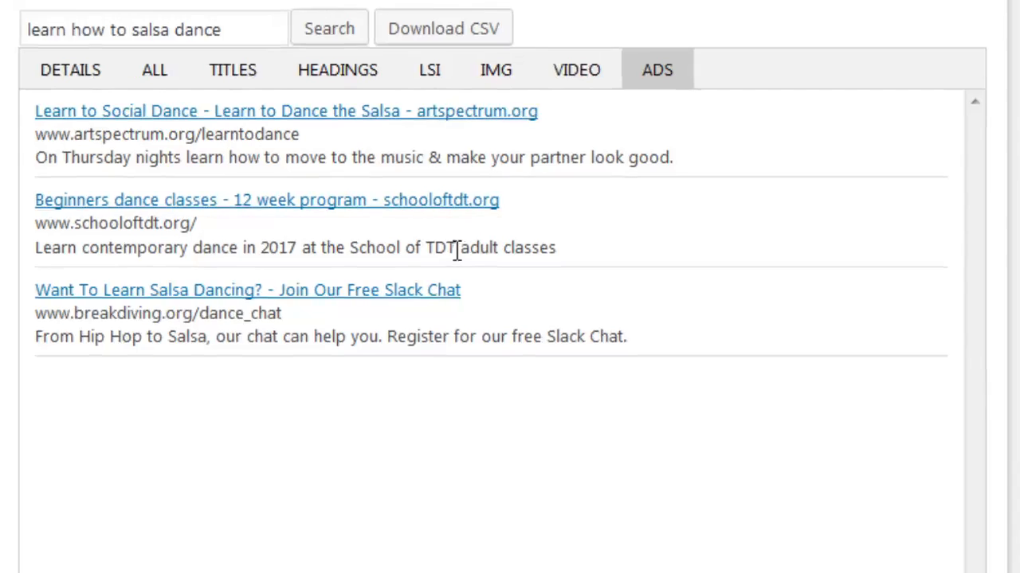
{"action": "left_click_drag", "start_coordinate": [531, 11], "coordinate": [415, 48]}
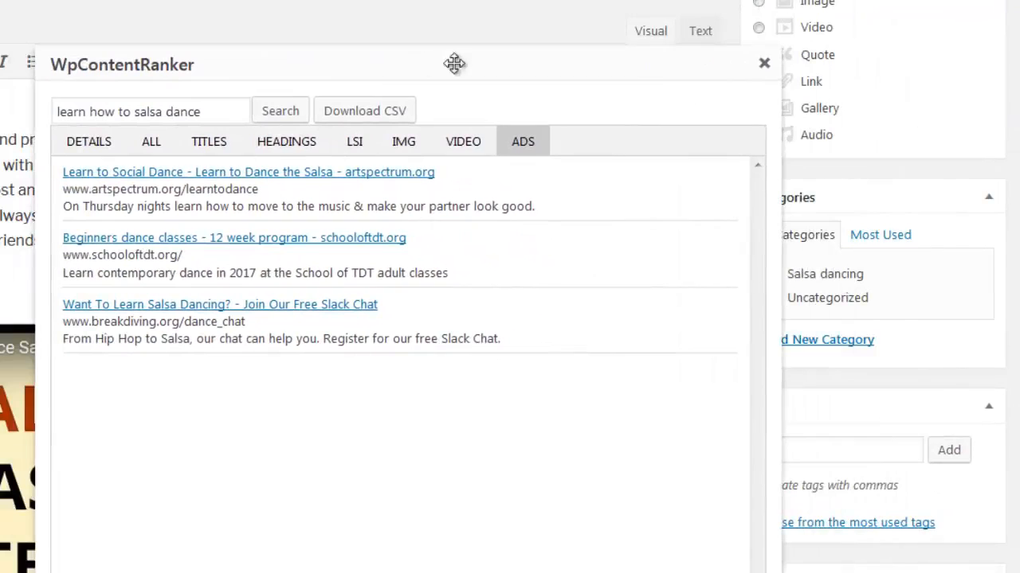
{"action": "left_click", "coordinate": [765, 64]}
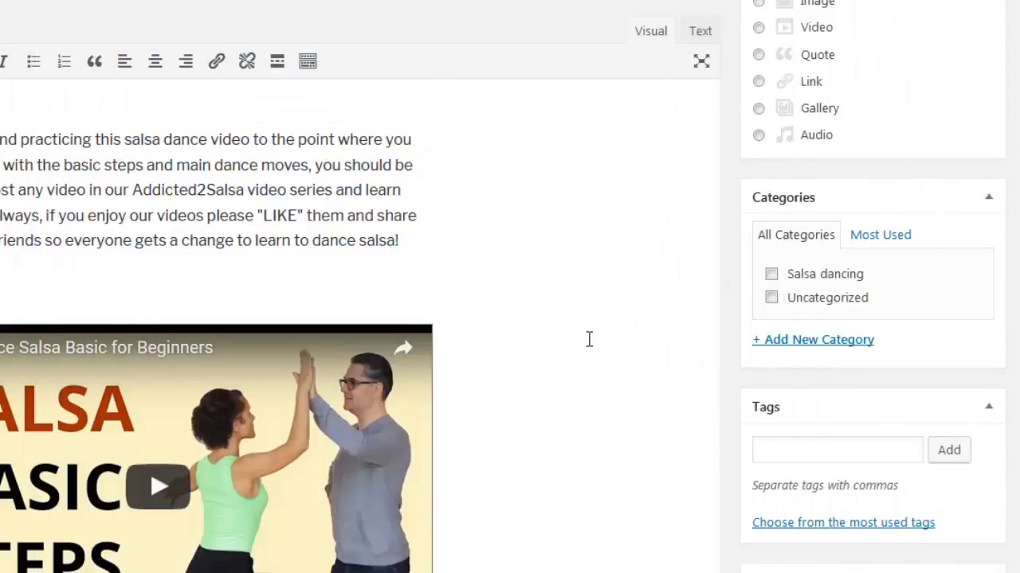
- Reopen the keyword analysis, review its videos, images, LSI keywords, headings, titles, page text and details, and close it again
{"action": "scroll", "coordinate": [590, 339], "scroll_direction": "up", "scroll_amount": 10}
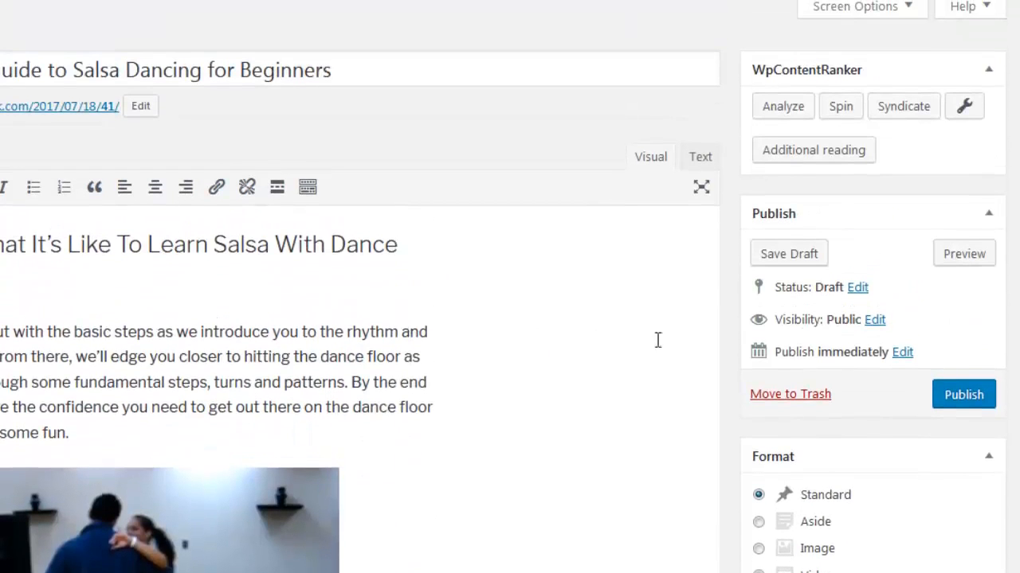
{"action": "left_click", "coordinate": [790, 109]}
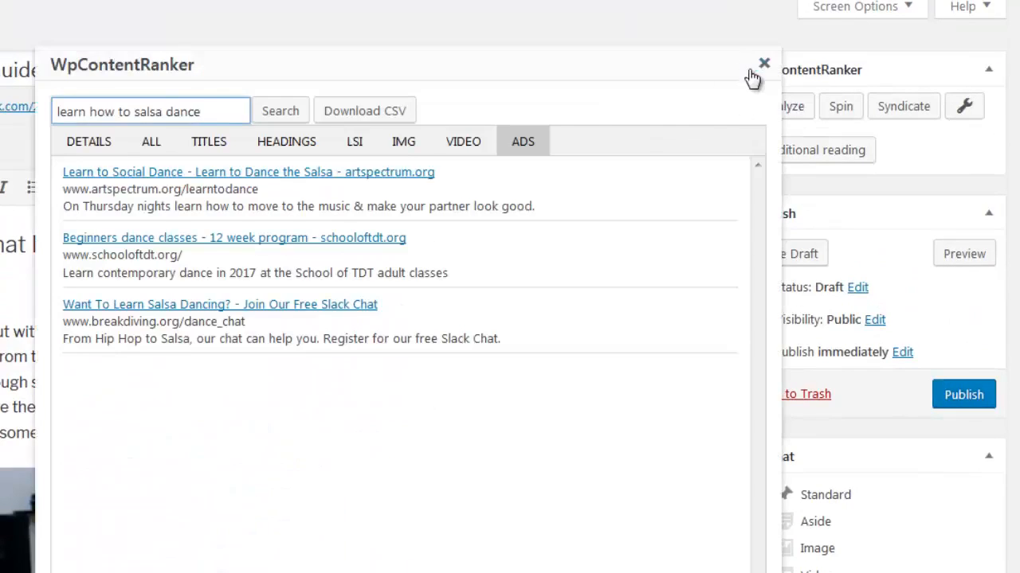
{"action": "left_click", "coordinate": [763, 63]}
{"action": "left_click", "coordinate": [800, 93]}
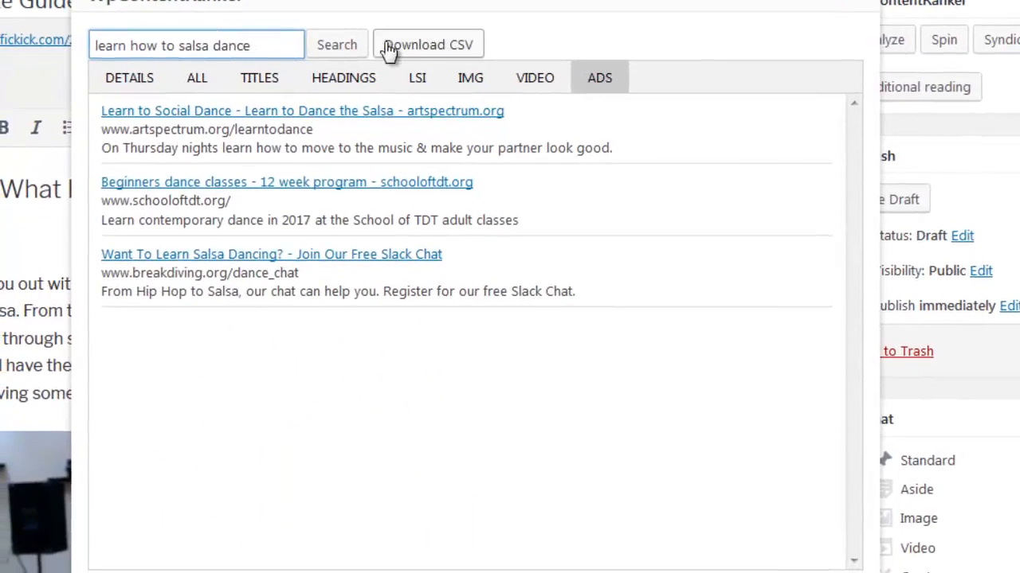
{"action": "left_click", "coordinate": [516, 84]}
{"action": "left_click", "coordinate": [480, 88]}
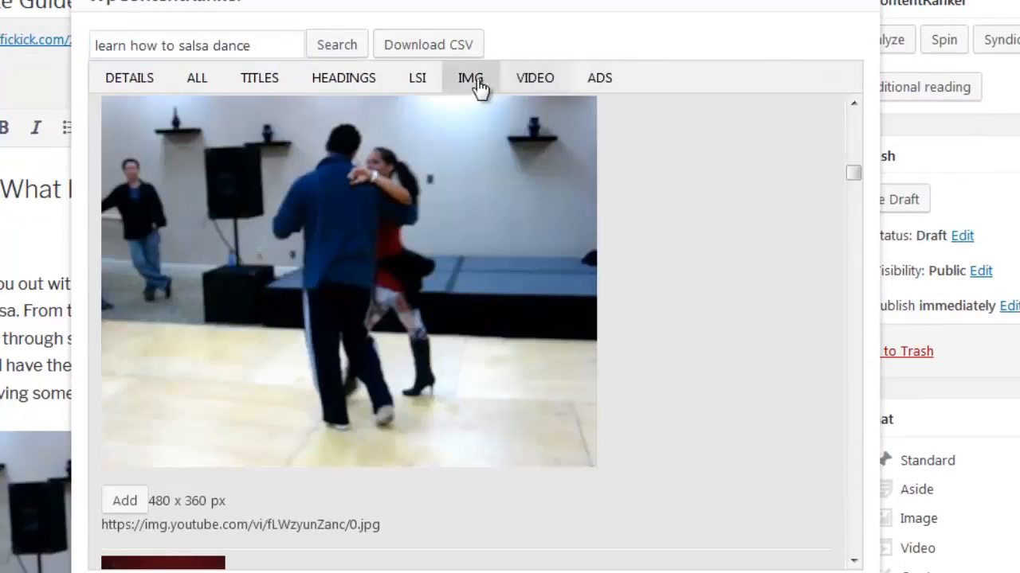
{"action": "left_click", "coordinate": [431, 89]}
{"action": "left_click", "coordinate": [371, 90]}
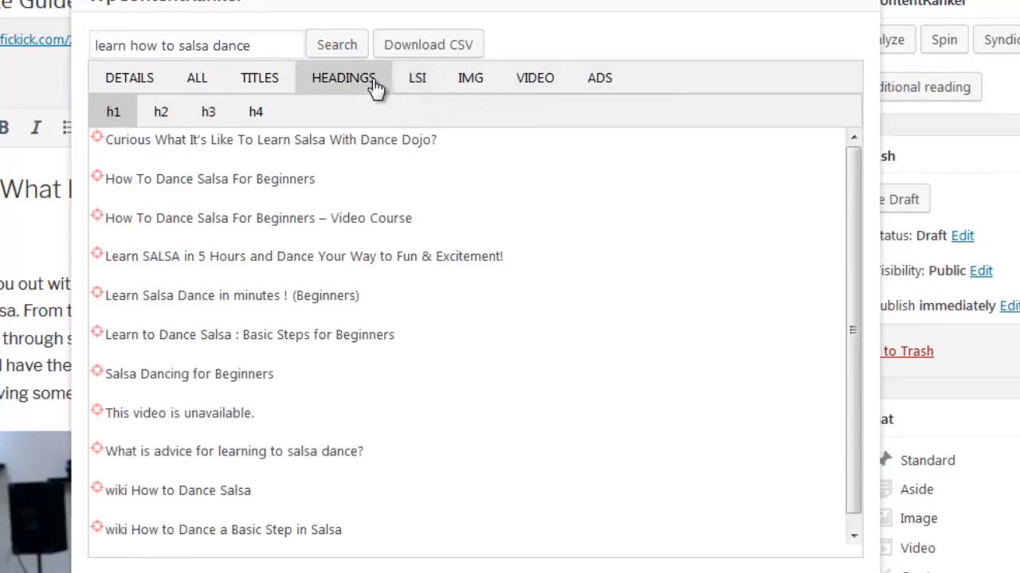
{"action": "left_click", "coordinate": [283, 86]}
{"action": "left_click", "coordinate": [201, 85]}
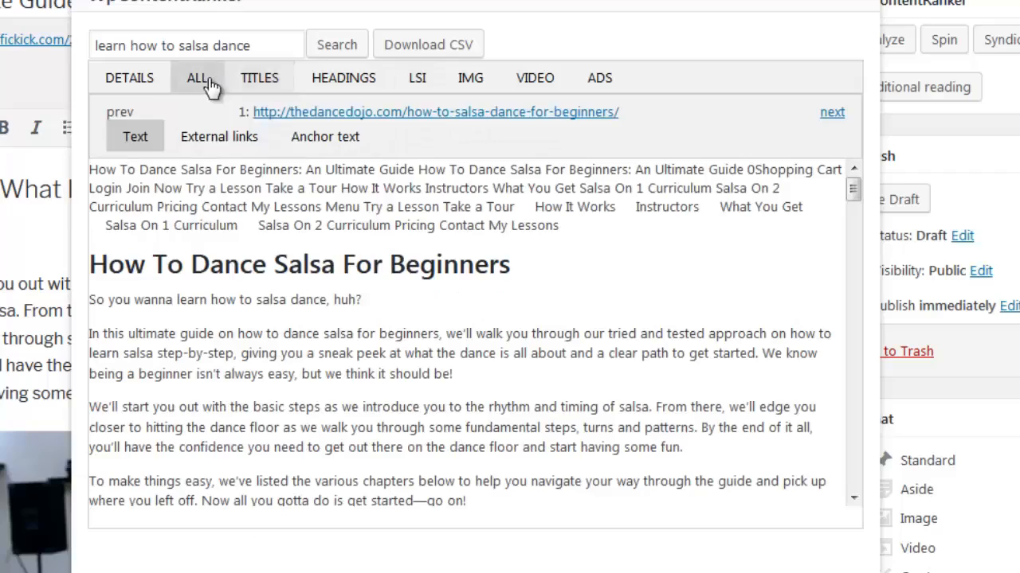
{"action": "left_click", "coordinate": [152, 86]}
{"action": "scroll", "coordinate": [283, 263], "scroll_direction": "down", "scroll_amount": 5}
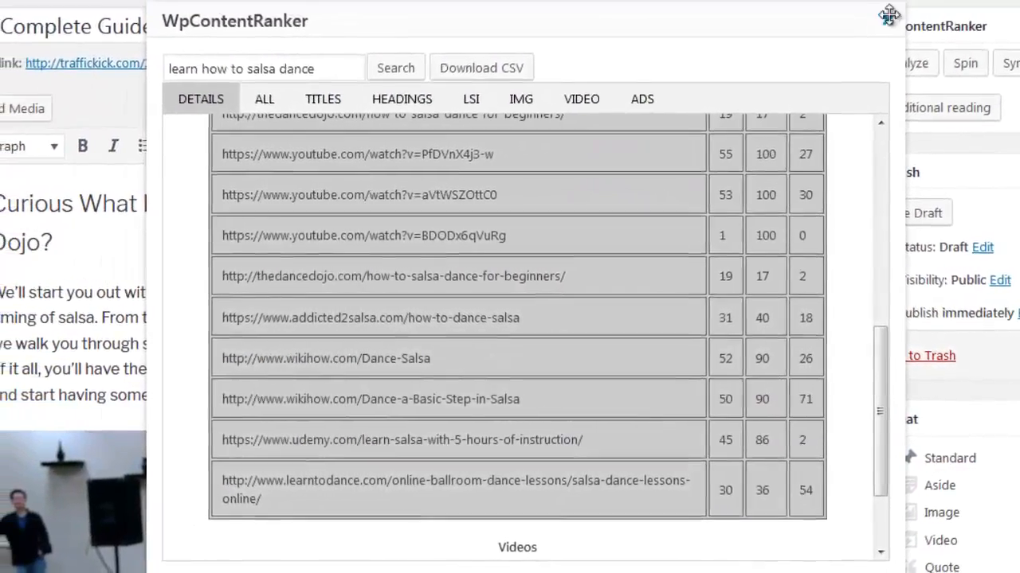
{"action": "left_click", "coordinate": [889, 15]}
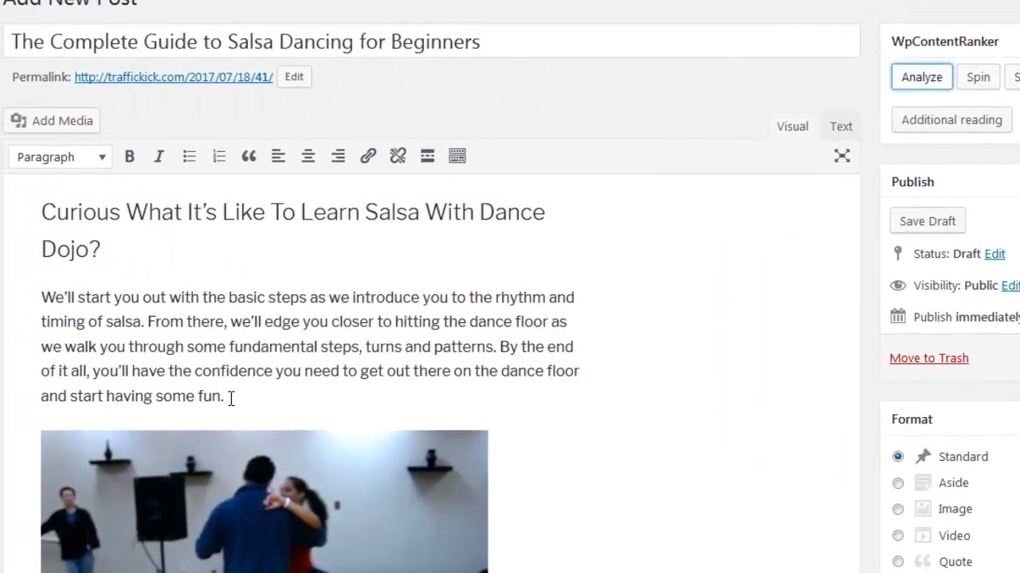
- Spin the "We'll start you out" paragraph under the top heading into reworded text
{"action": "left_click_drag", "start_coordinate": [231, 398], "coordinate": [50, 299]}
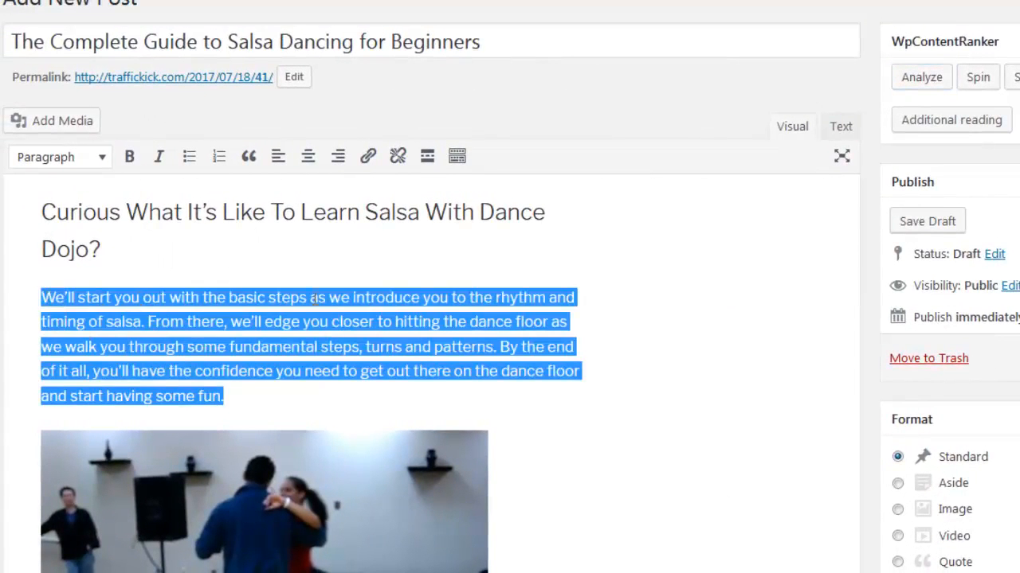
{"action": "left_click", "coordinate": [979, 79]}
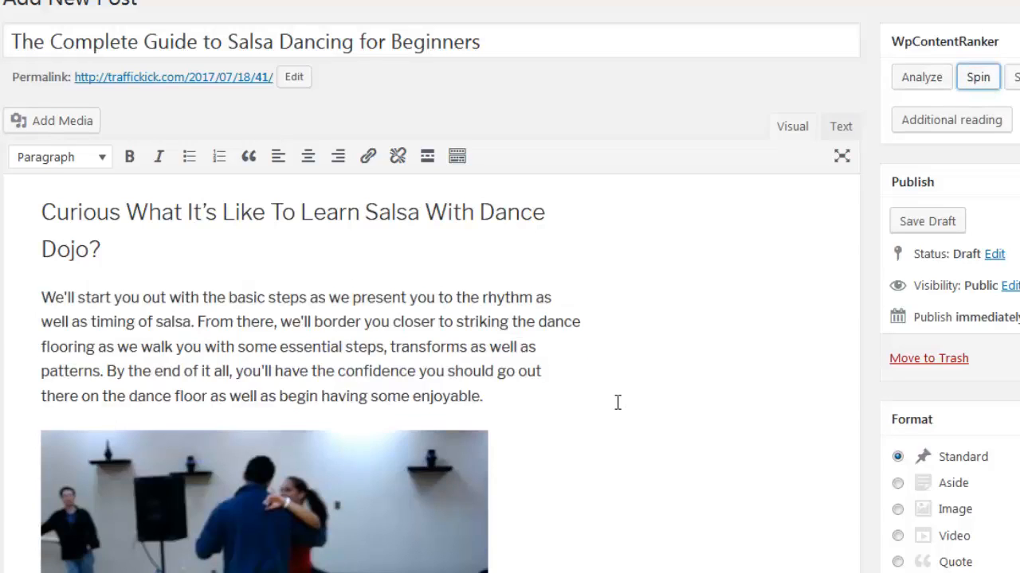
- Spin the "To make things easy" paragraph directly below the dancing couple image and review the reworded text
{"action": "scroll", "coordinate": [617, 402], "scroll_direction": "down", "scroll_amount": 5}
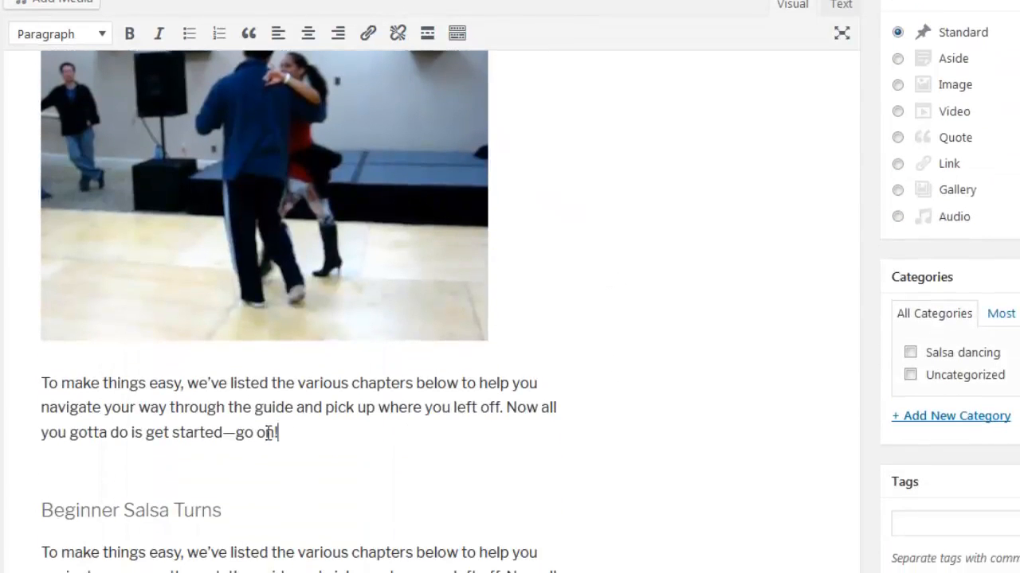
{"action": "left_click_drag", "start_coordinate": [277, 432], "coordinate": [36, 383]}
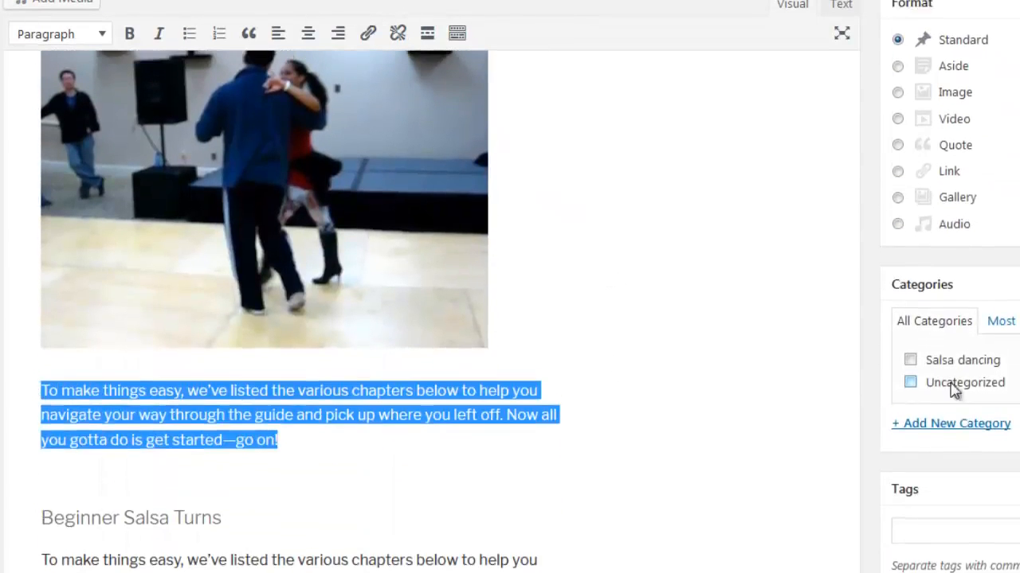
{"action": "scroll", "coordinate": [956, 387], "scroll_direction": "up", "scroll_amount": 2}
{"action": "scroll", "coordinate": [1002, 133], "scroll_direction": "up", "scroll_amount": 1}
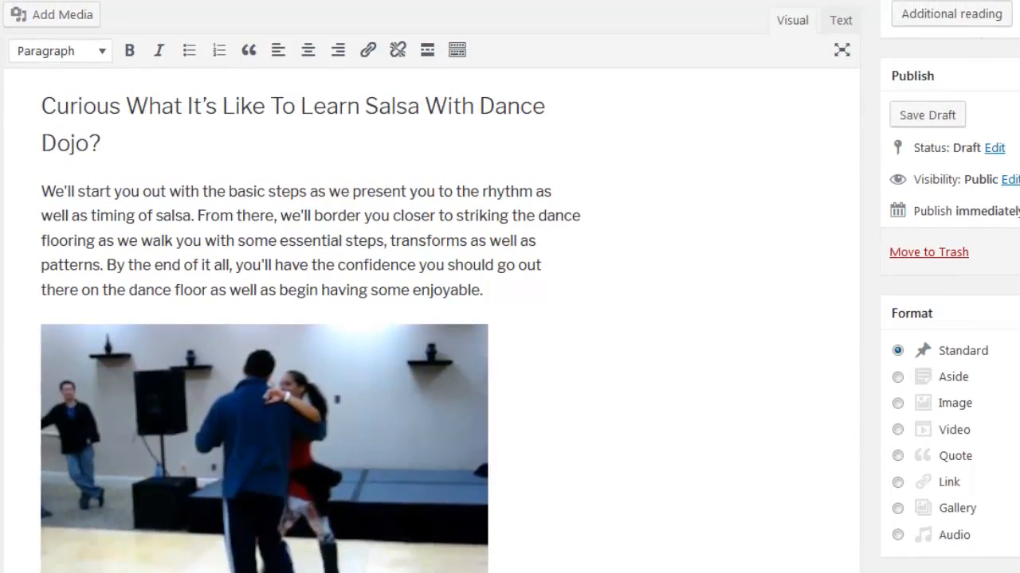
{"action": "scroll", "coordinate": [813, 348], "scroll_direction": "down", "scroll_amount": 4}
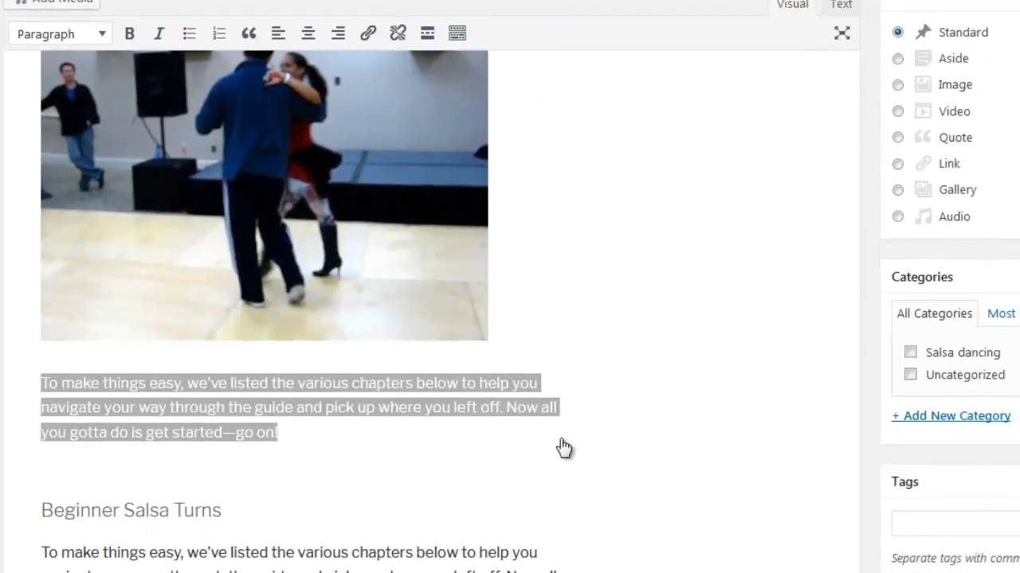
{"action": "type", "text": "To earn points simple, we have actually provided the various chapters below to assist you browse your means with the guide and also grab where you left off. Now all you got ta do is start-- go on!"}
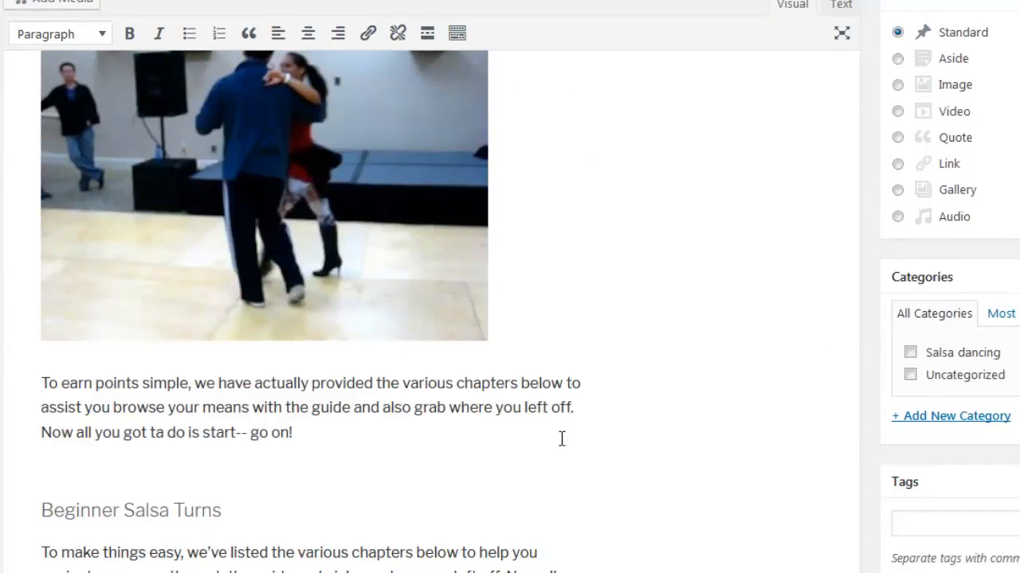
{"action": "scroll", "coordinate": [624, 454], "scroll_direction": "up", "scroll_amount": 5}
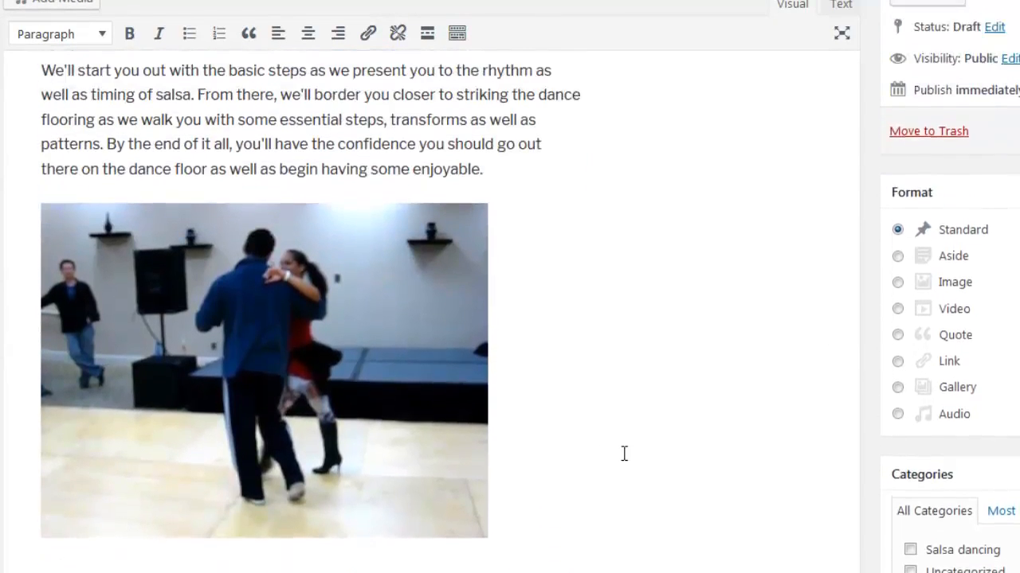
{"action": "scroll", "coordinate": [596, 446], "scroll_direction": "down", "scroll_amount": 3}
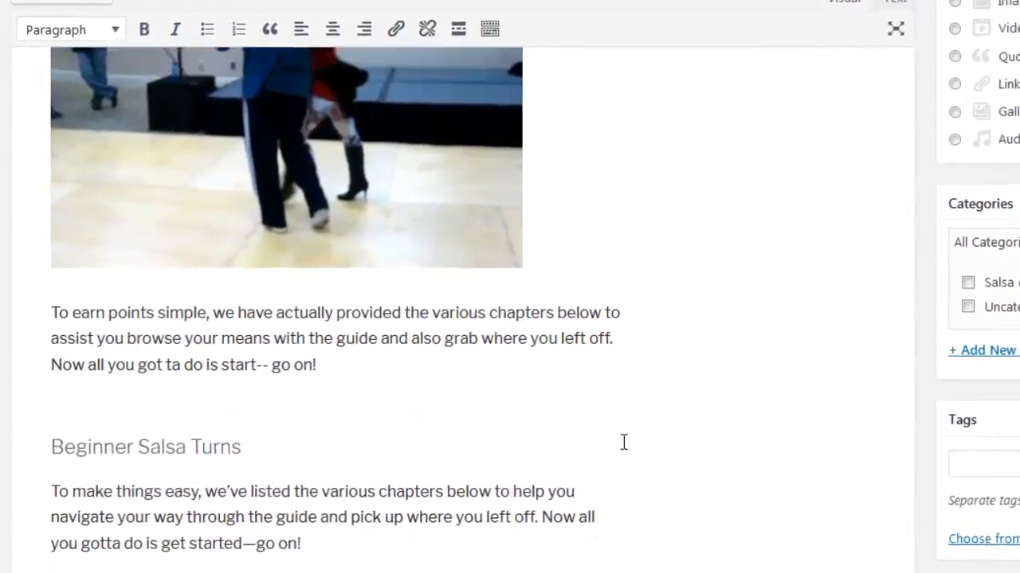
{"action": "scroll", "coordinate": [597, 426], "scroll_direction": "up", "scroll_amount": 3}
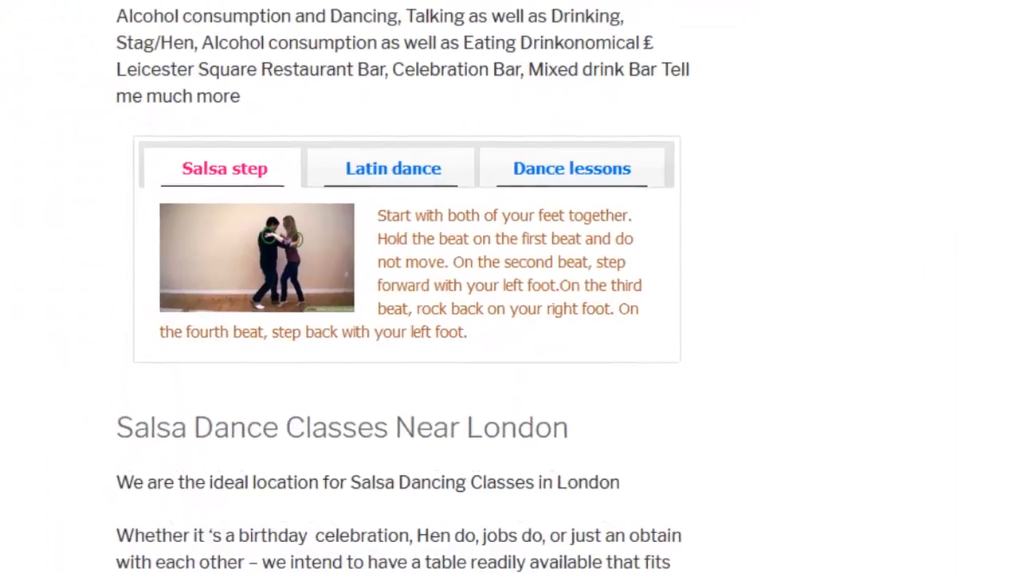
- Look through the topics of the additional reading box on the example post in its light, blue and black designs
{"action": "left_click", "coordinate": [398, 188]}
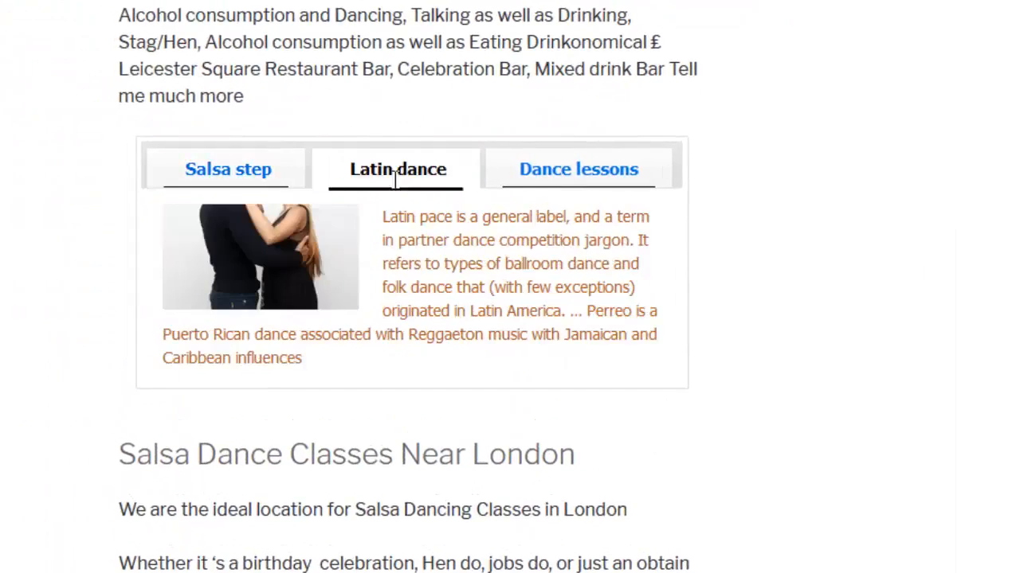
{"action": "left_click", "coordinate": [565, 177]}
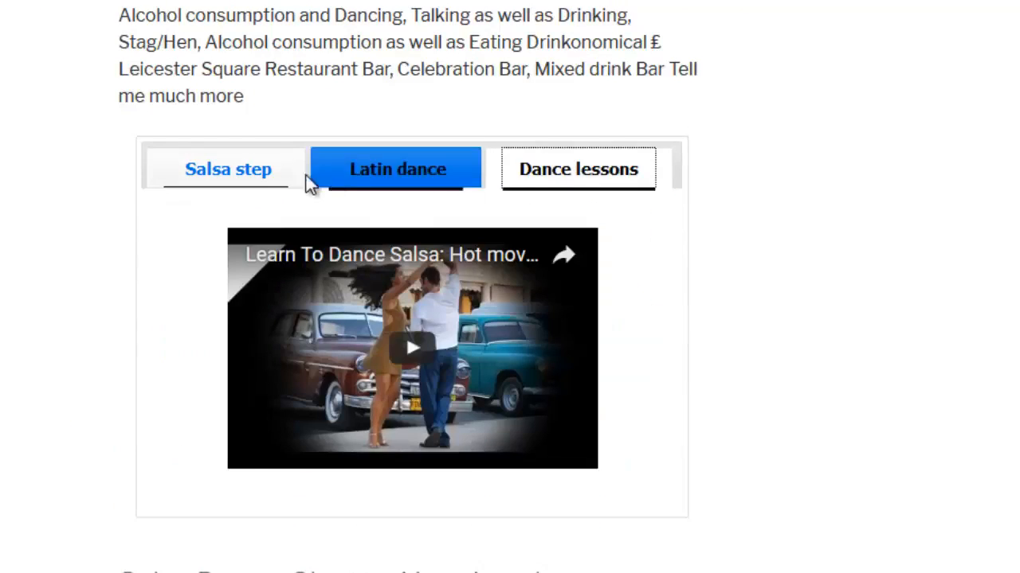
{"action": "left_click", "coordinate": [228, 176]}
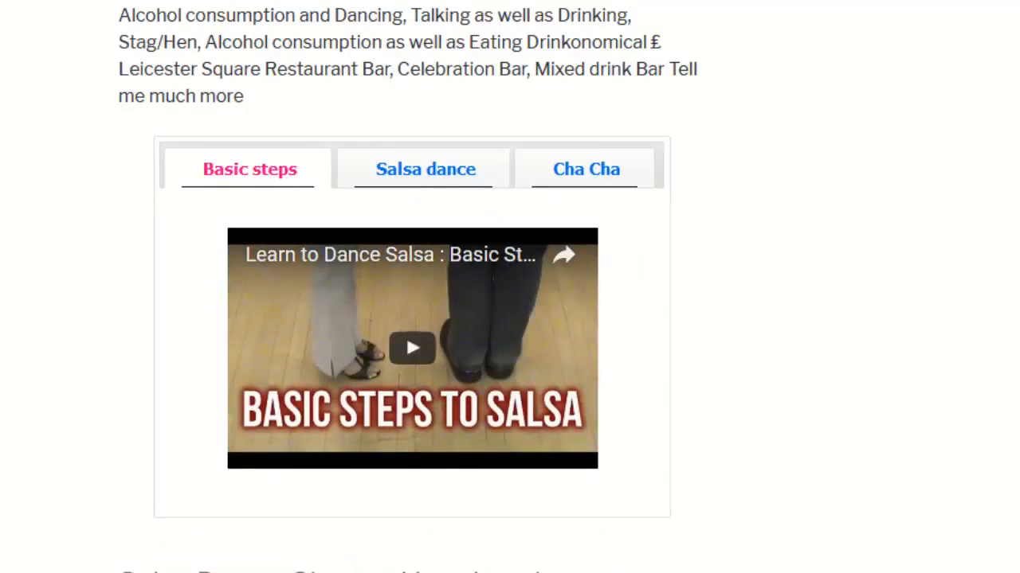
{"action": "left_click", "coordinate": [444, 167]}
{"action": "left_click", "coordinate": [589, 172]}
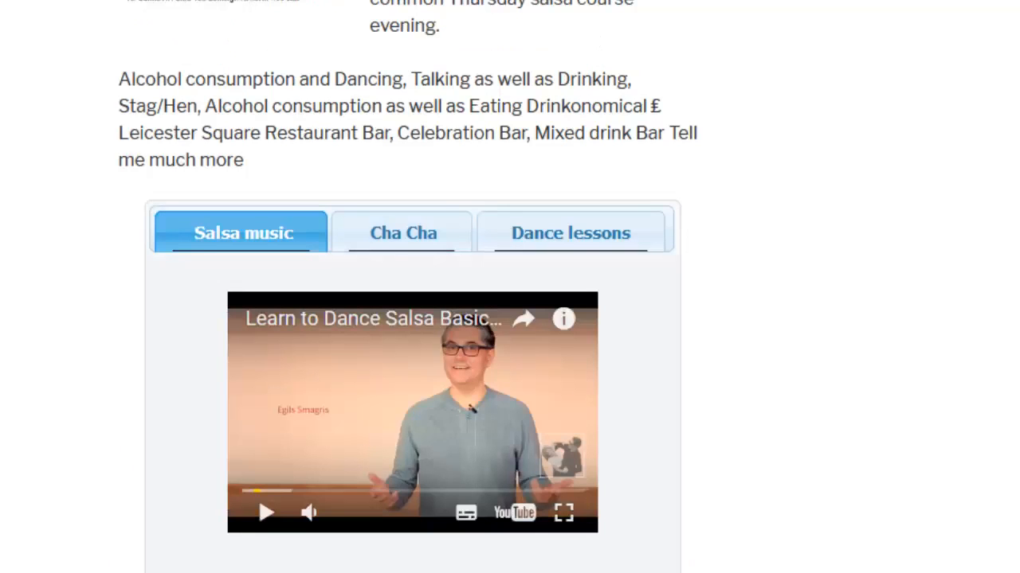
{"action": "left_click", "coordinate": [414, 236]}
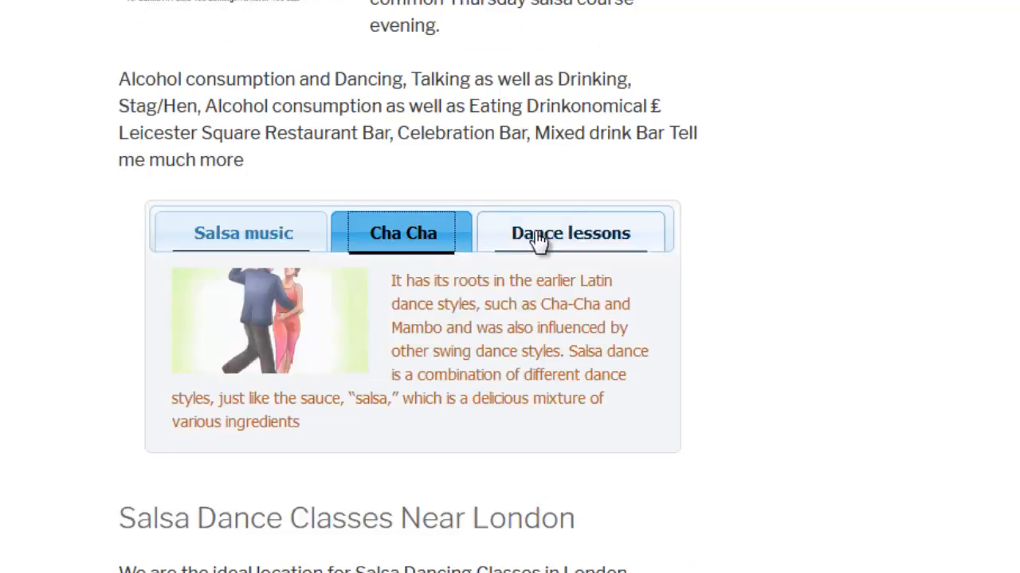
{"action": "left_click", "coordinate": [539, 239]}
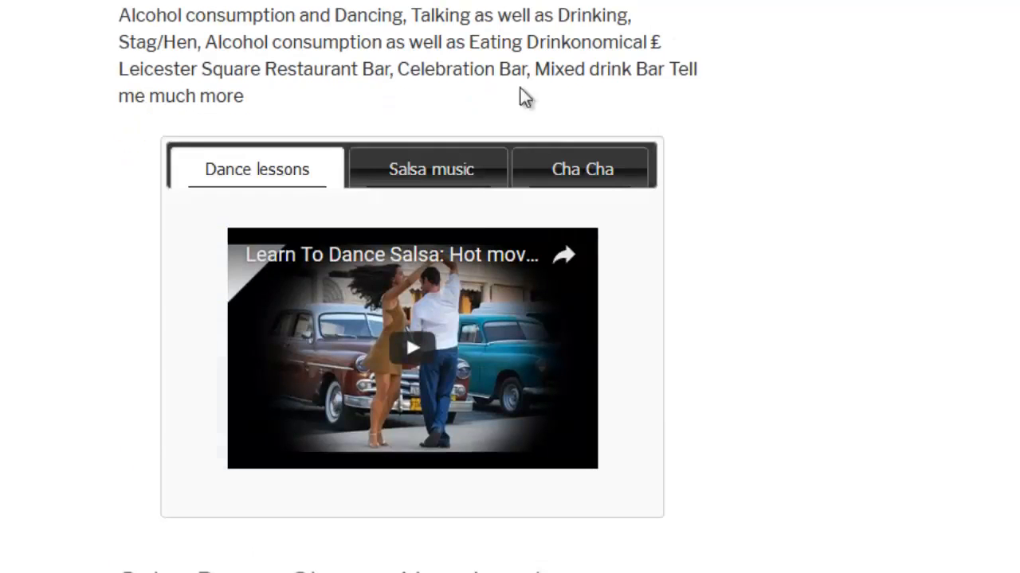
{"action": "left_click", "coordinate": [448, 180]}
{"action": "left_click", "coordinate": [564, 177]}
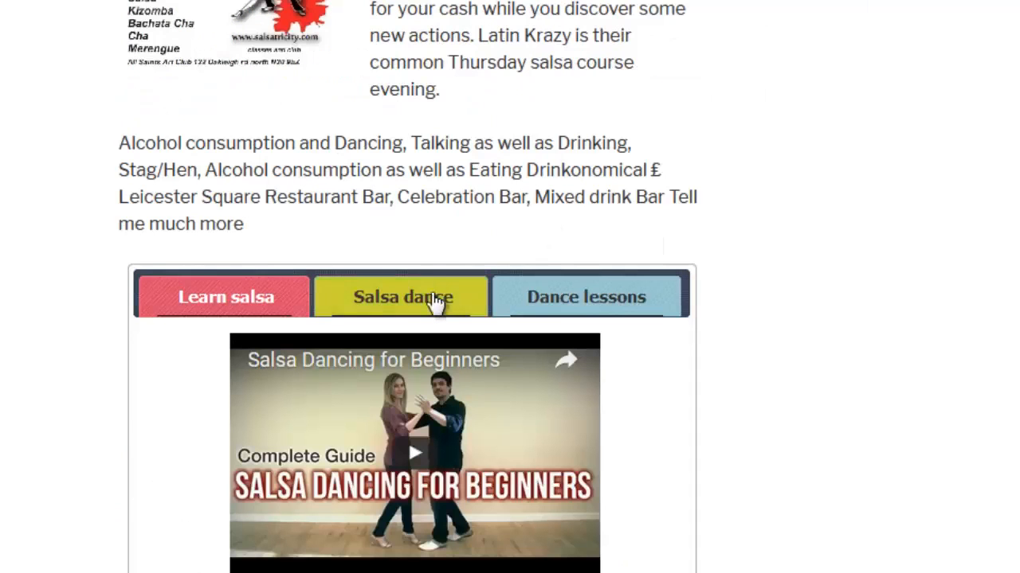
- View the additional reading box in its multicoloured and dark brown designs and play the Basic steps video
{"action": "left_click", "coordinate": [437, 302]}
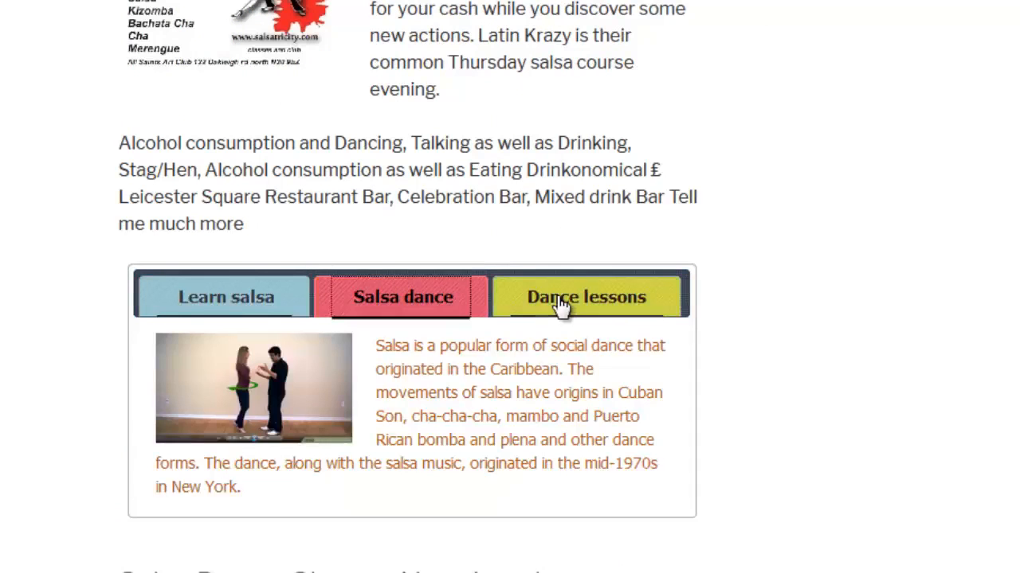
{"action": "left_click", "coordinate": [561, 305]}
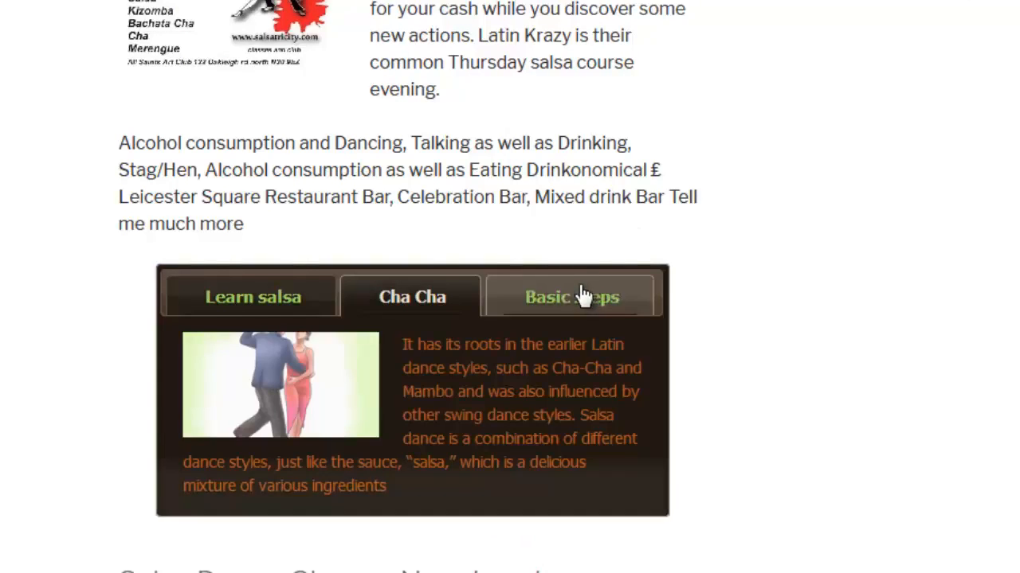
{"action": "left_click", "coordinate": [580, 296]}
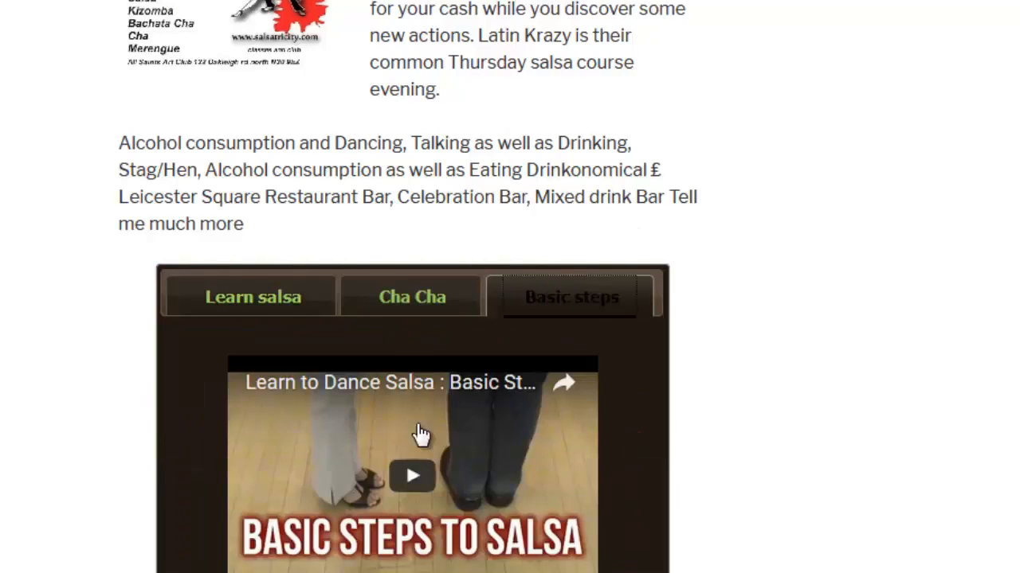
{"action": "left_click", "coordinate": [410, 465]}
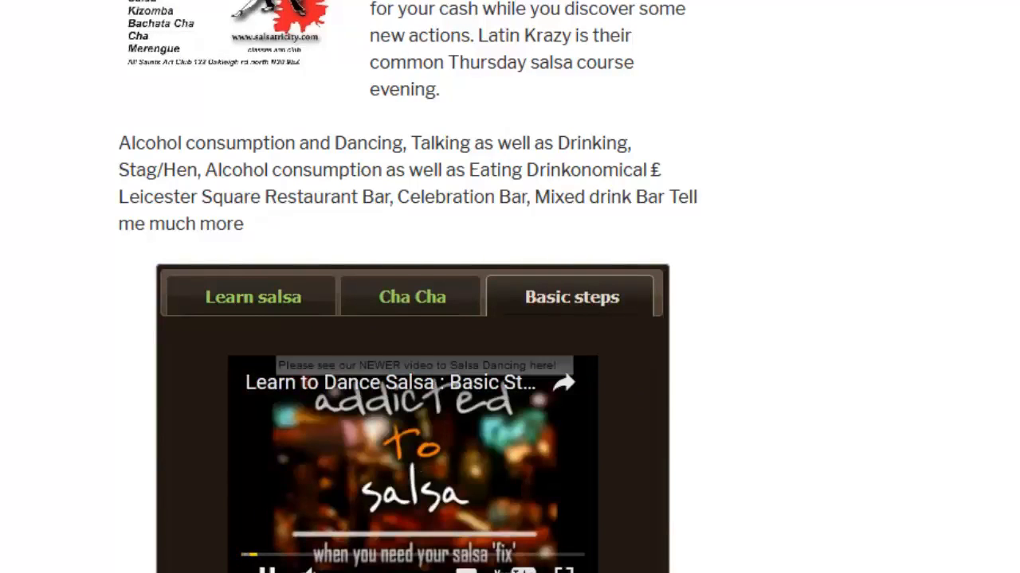
{"action": "left_click", "coordinate": [296, 309]}
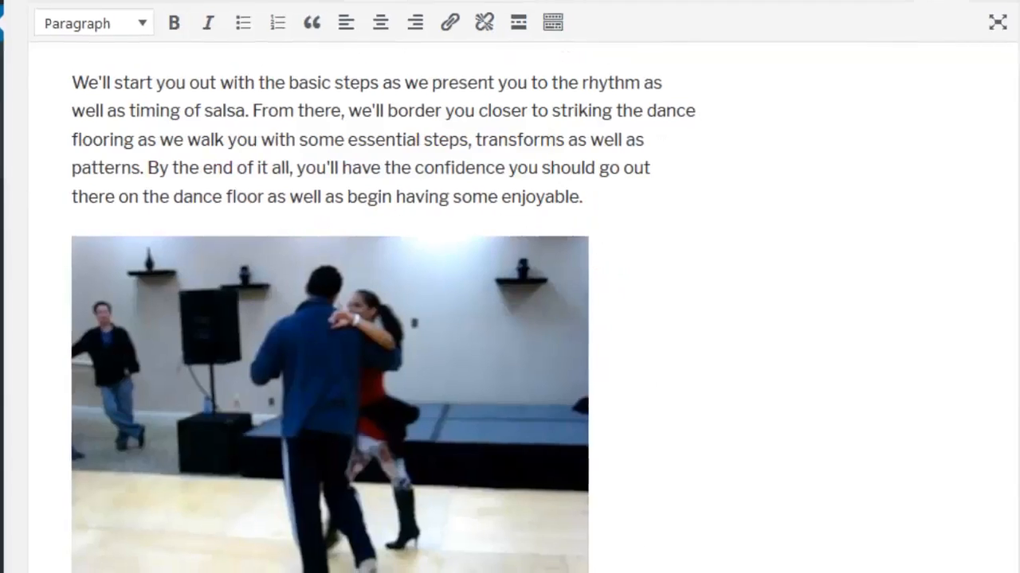
- Insert an additional reading table on a new line below the dancing couple image, with 6 items to add and 3 to show
{"action": "key", "text": "Return"}
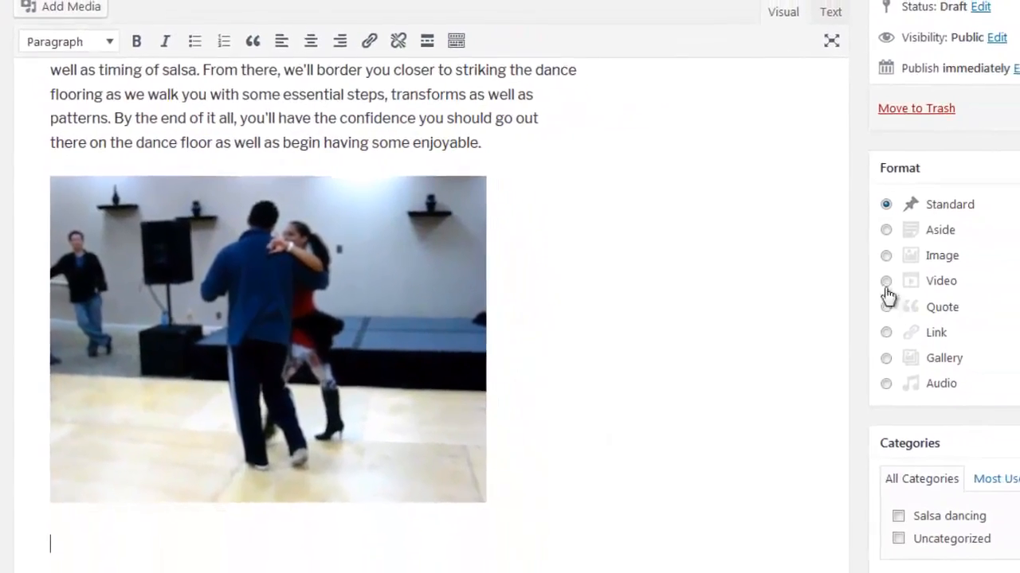
{"action": "scroll", "coordinate": [932, 63], "scroll_direction": "up", "scroll_amount": 3}
{"action": "left_click", "coordinate": [885, 85]}
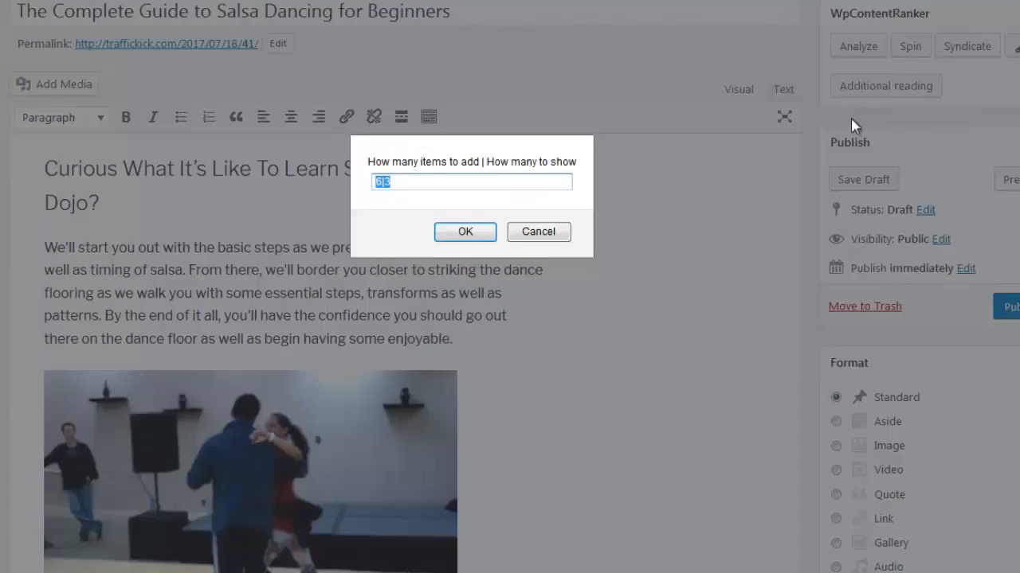
{"action": "left_click", "coordinate": [464, 232]}
{"action": "scroll", "coordinate": [753, 182], "scroll_direction": "down", "scroll_amount": 4}
{"action": "scroll", "coordinate": [797, 143], "scroll_direction": "up", "scroll_amount": 4}
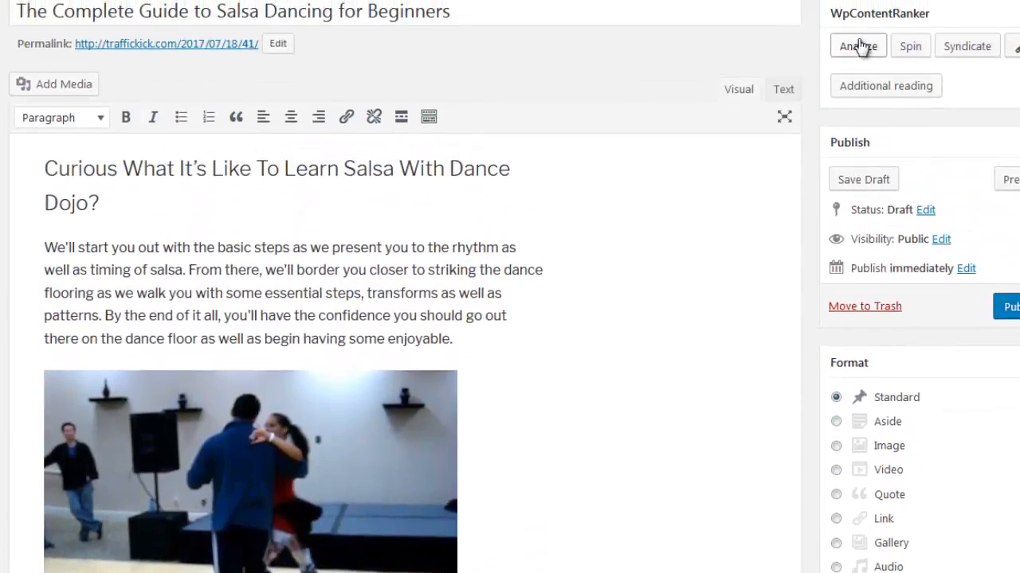
- Reopen the keyword analysis beside the table and fill the first two title cells with the LSI keywords "salsa" and "salsa step"
{"action": "left_click", "coordinate": [858, 46]}
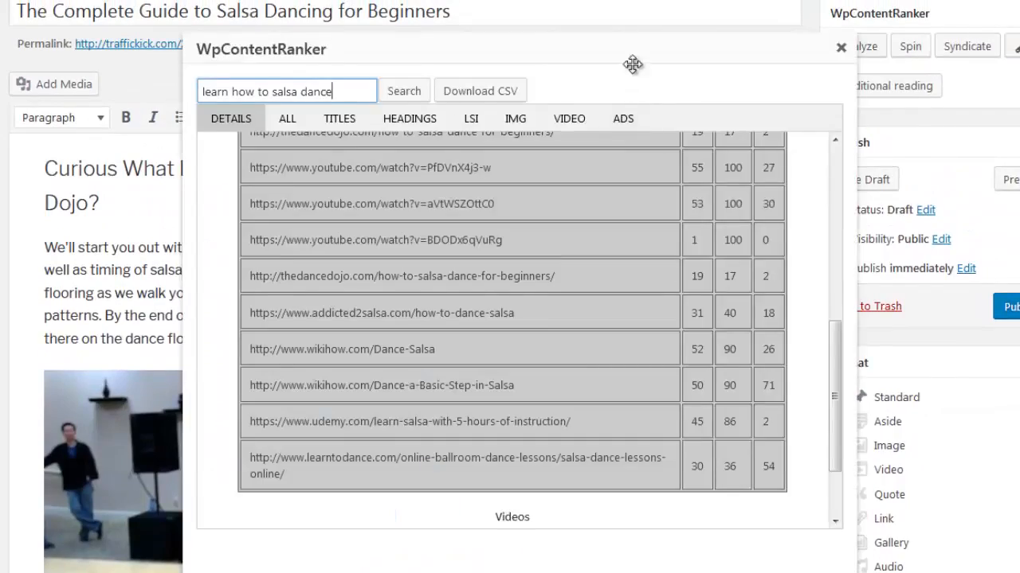
{"action": "left_click_drag", "start_coordinate": [632, 64], "coordinate": [845, 251]}
{"action": "scroll", "coordinate": [371, 250], "scroll_direction": "down", "scroll_amount": 5}
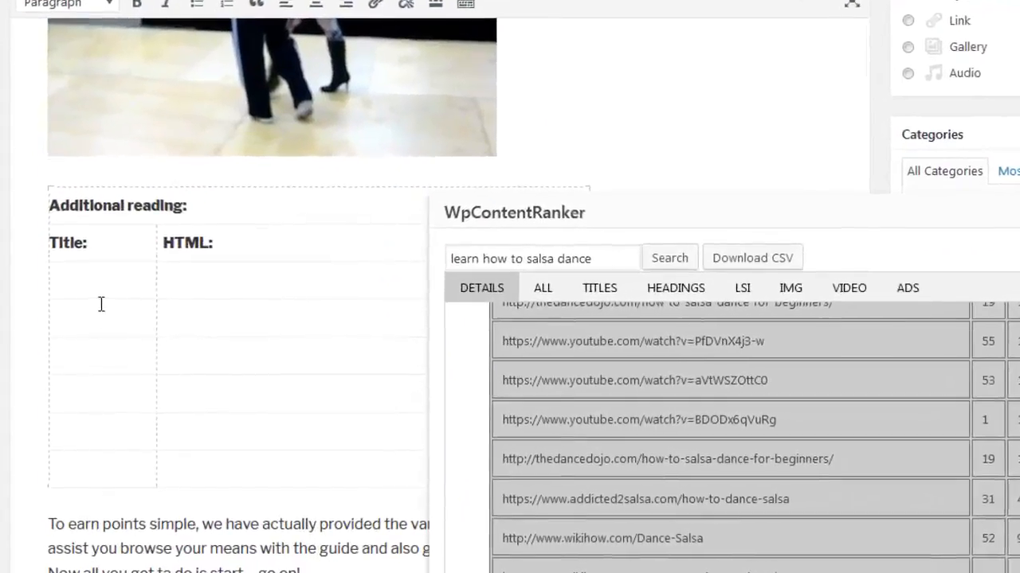
{"action": "left_click", "coordinate": [742, 287]}
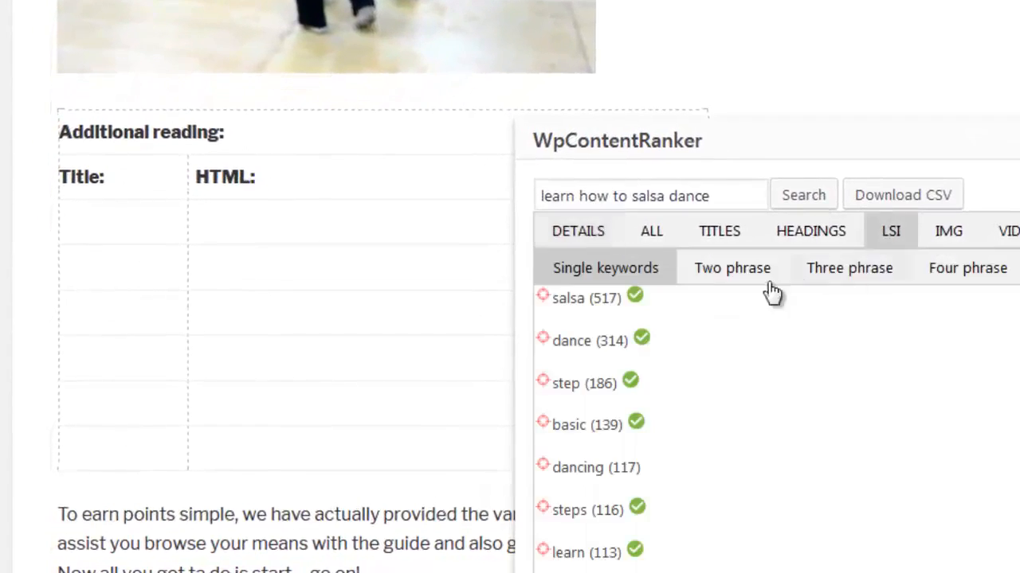
{"action": "left_click_drag", "start_coordinate": [546, 296], "coordinate": [144, 233]}
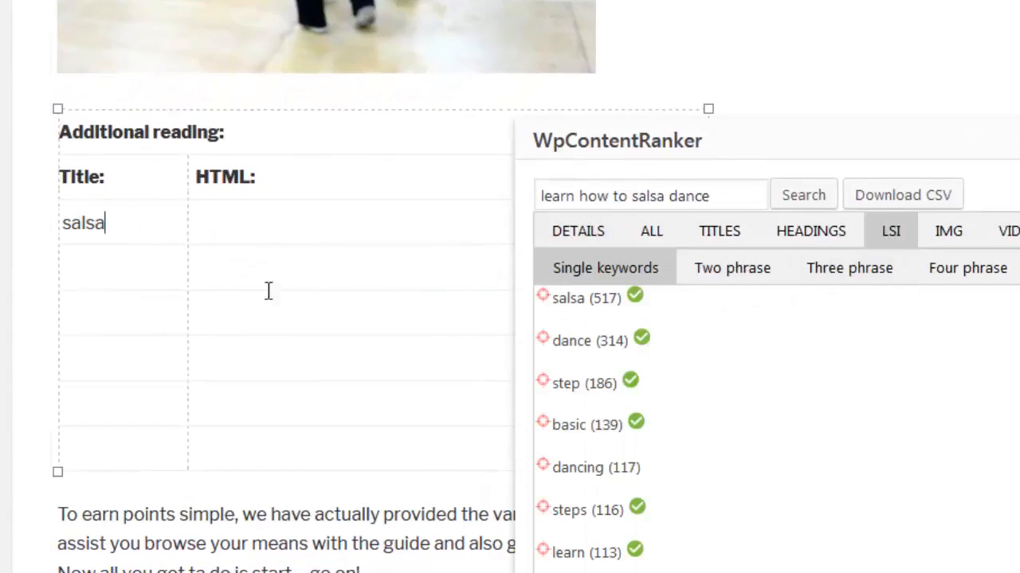
{"action": "left_click", "coordinate": [763, 281]}
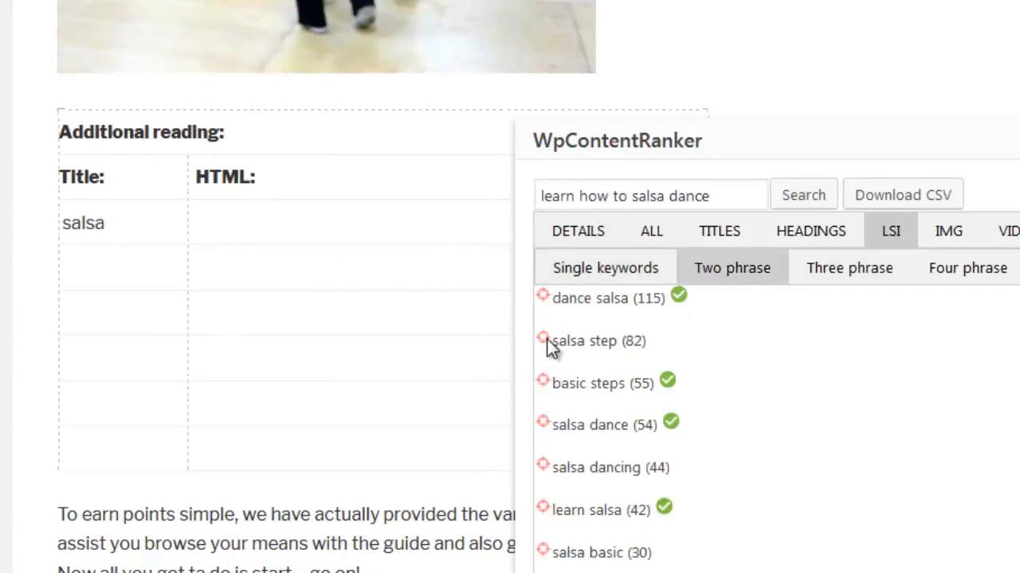
{"action": "left_click_drag", "start_coordinate": [547, 344], "coordinate": [162, 282]}
- Add the video "Learn to Dance - Salsa Basic Steps & Bonus Demo Dance" and an image to the table's HTML column, and close the analysis window
{"action": "left_click", "coordinate": [985, 244]}
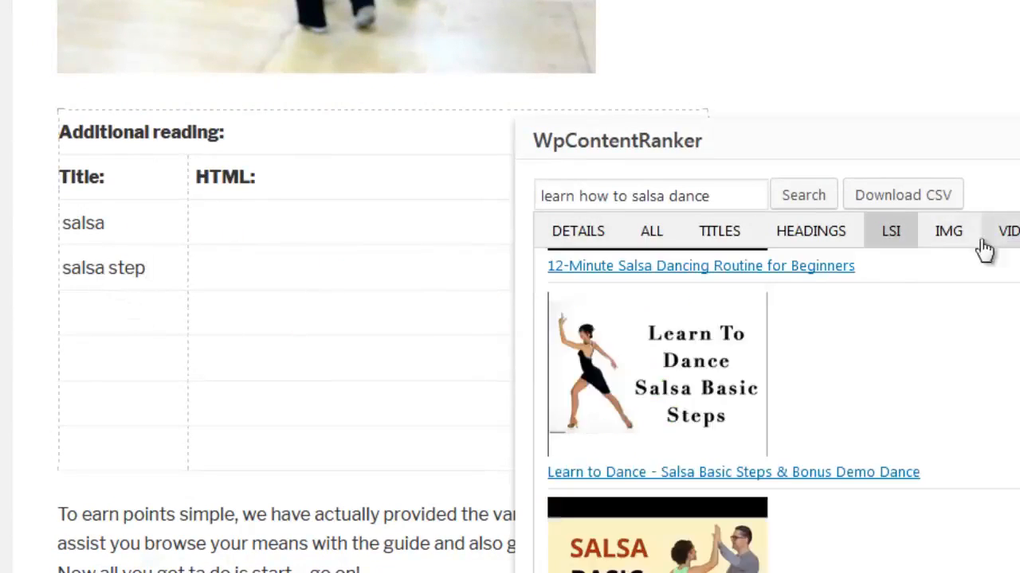
{"action": "left_click_drag", "start_coordinate": [614, 318], "coordinate": [289, 237]}
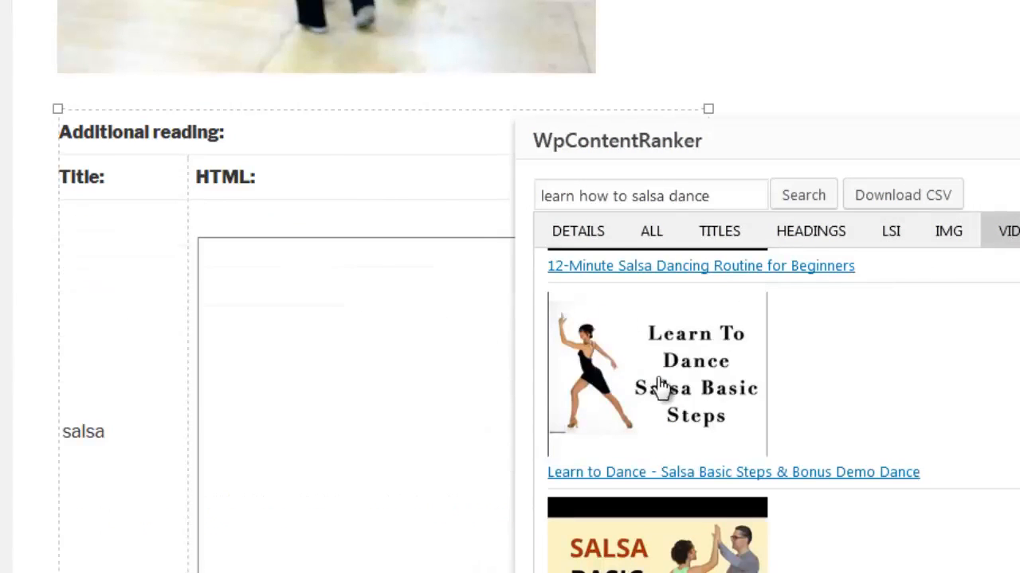
{"action": "scroll", "coordinate": [438, 377], "scroll_direction": "down", "scroll_amount": 5}
{"action": "left_click", "coordinate": [947, 232]}
{"action": "left_click_drag", "start_coordinate": [903, 285], "coordinate": [322, 304]}
{"action": "scroll", "coordinate": [321, 304], "scroll_direction": "up", "scroll_amount": 5}
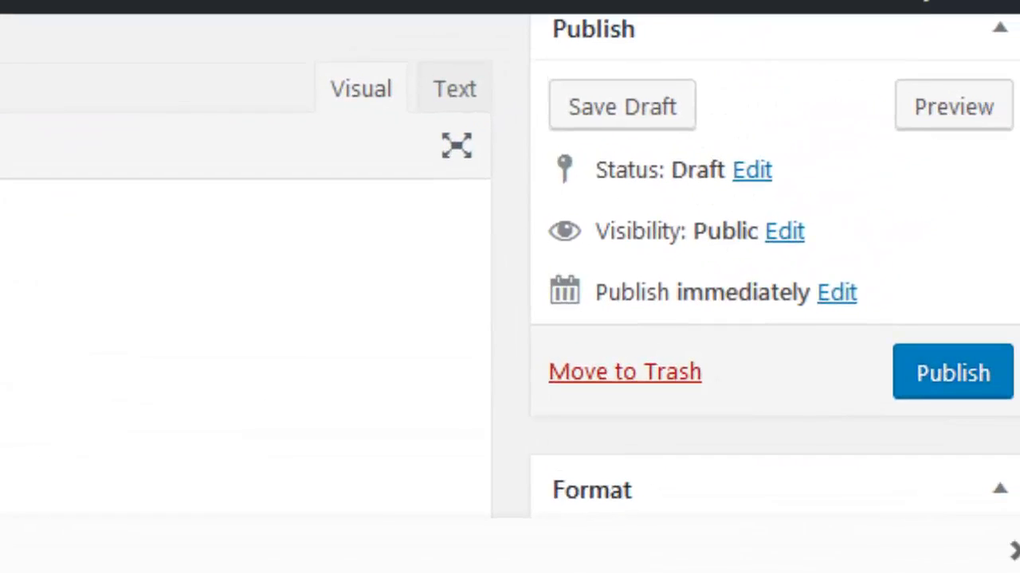
{"action": "left_click", "coordinate": [1016, 553]}
{"action": "scroll", "coordinate": [1016, 557], "scroll_direction": "up", "scroll_amount": 3}
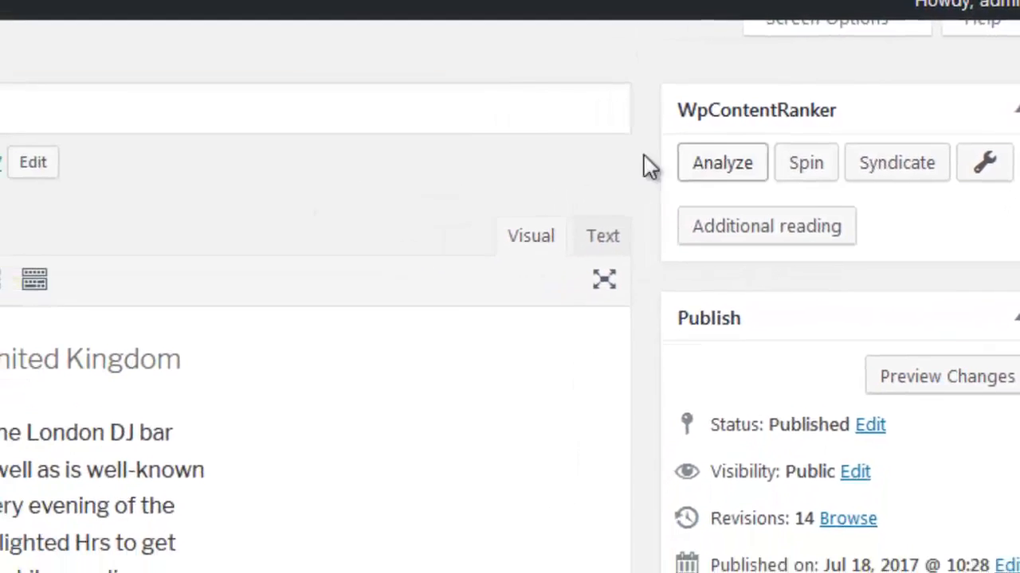
- Open syndication for the published salsa post and attach the illustrated dancing couple image from the media library to "Saturday salsa dancing in London England UK"
{"action": "left_click", "coordinate": [924, 145]}
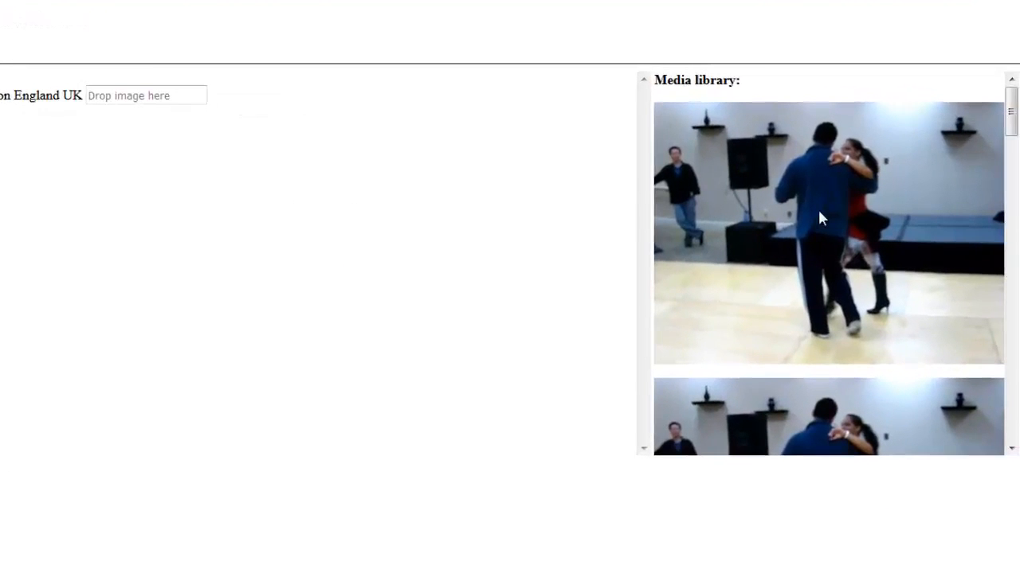
{"action": "scroll", "coordinate": [820, 219], "scroll_direction": "down", "scroll_amount": 3}
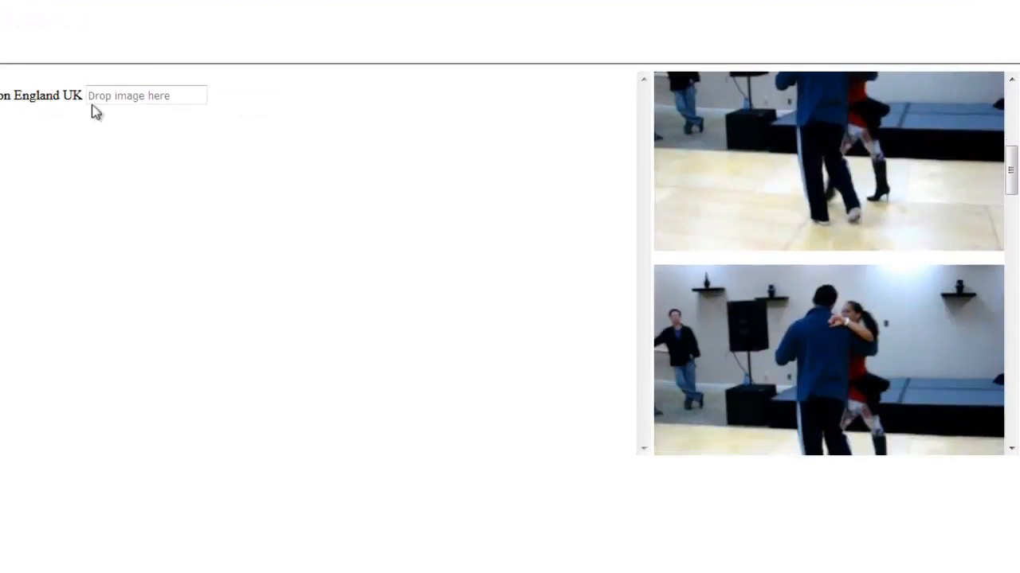
{"action": "scroll", "coordinate": [719, 193], "scroll_direction": "down", "scroll_amount": 10}
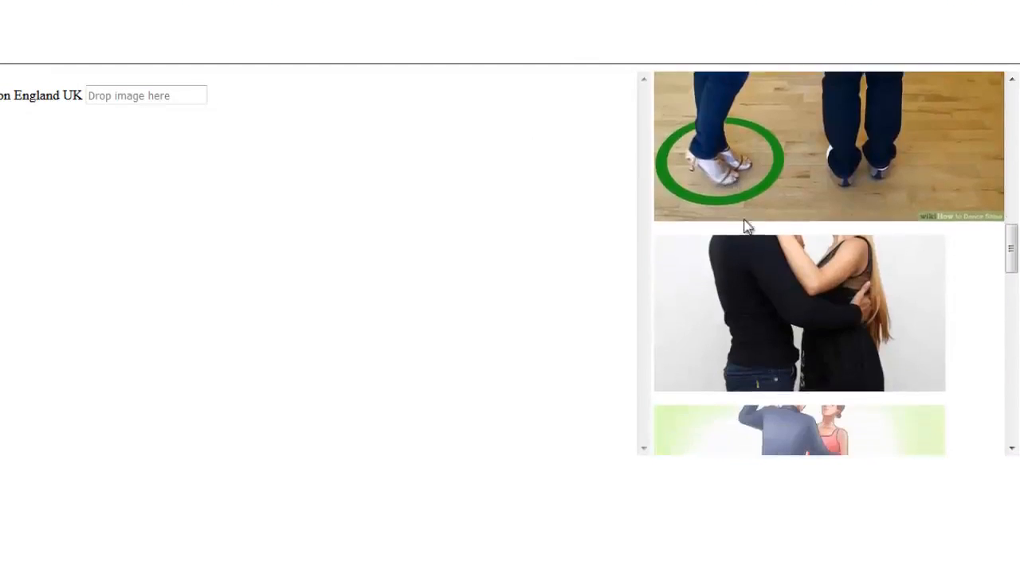
{"action": "scroll", "coordinate": [751, 233], "scroll_direction": "up", "scroll_amount": 5}
{"action": "scroll", "coordinate": [751, 234], "scroll_direction": "down", "scroll_amount": 6}
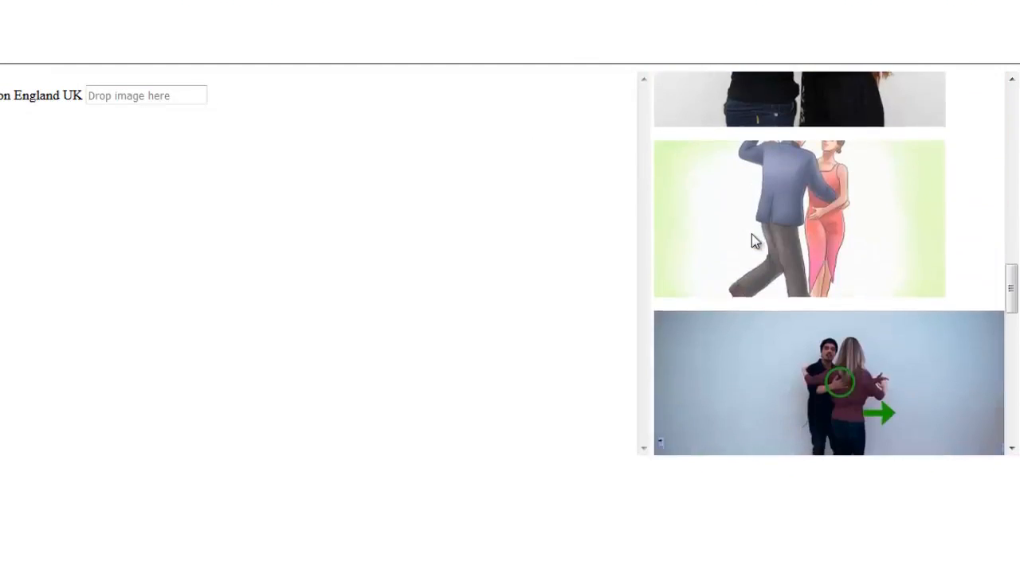
{"action": "scroll", "coordinate": [776, 191], "scroll_direction": "up", "scroll_amount": 3}
{"action": "left_click_drag", "start_coordinate": [773, 197], "coordinate": [183, 101]}
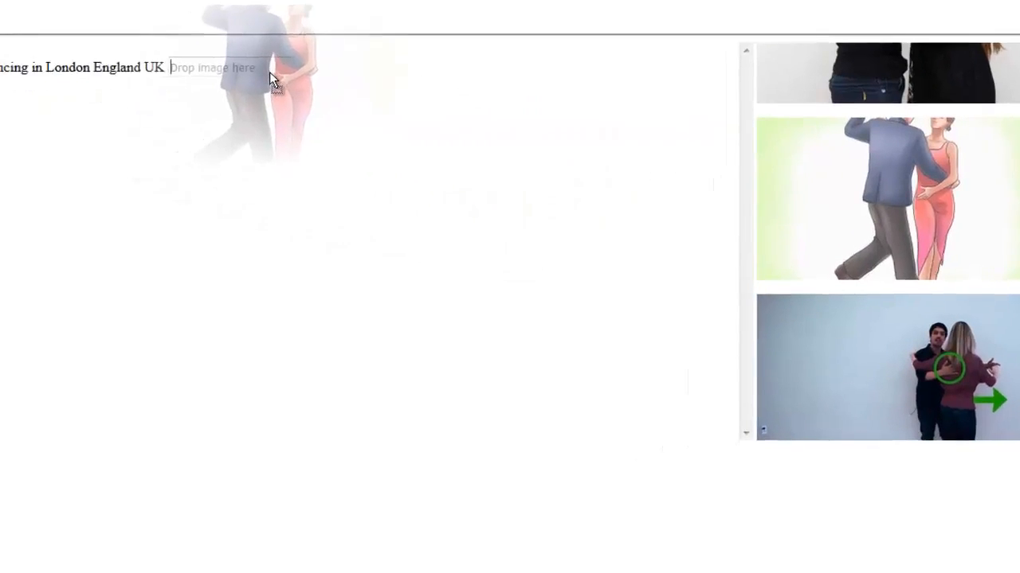
{"action": "left_click_drag", "start_coordinate": [271, 79], "coordinate": [271, 80]}
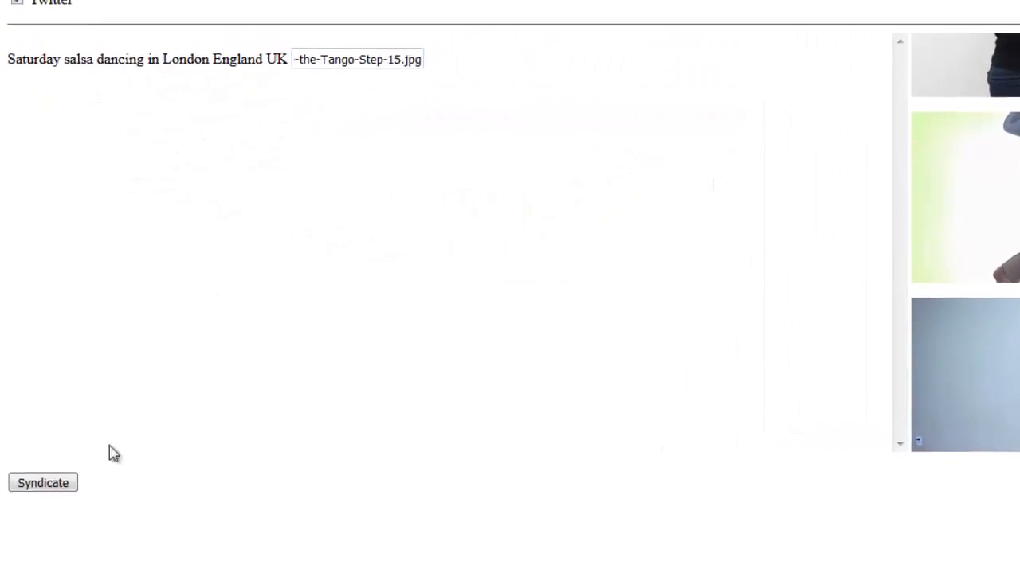
- Open the WpContentRanker general settings, look over the page and examine the available Google locations without changing the selection
{"action": "left_click", "coordinate": [66, 508]}
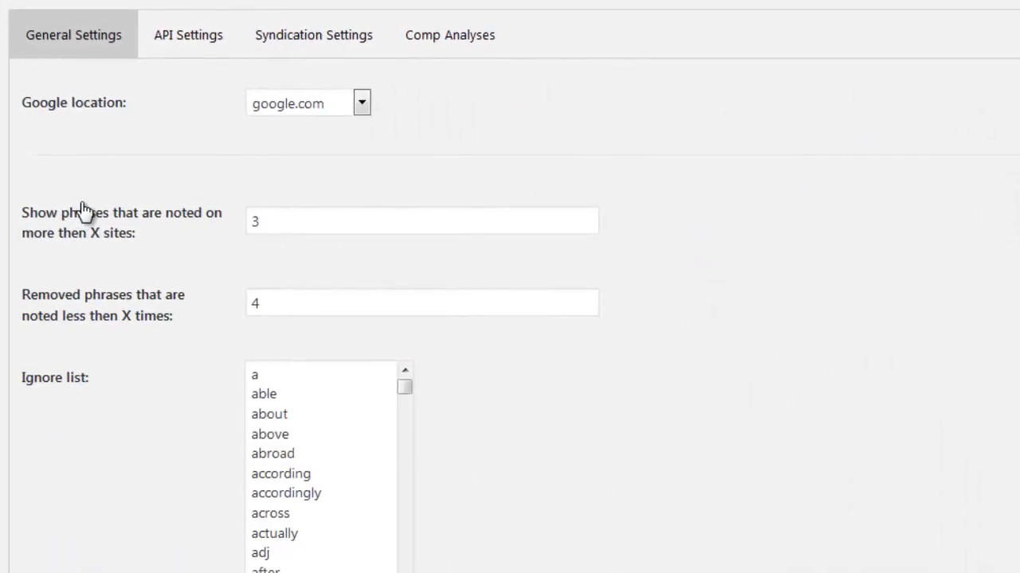
{"action": "scroll", "coordinate": [84, 212], "scroll_direction": "down", "scroll_amount": 4}
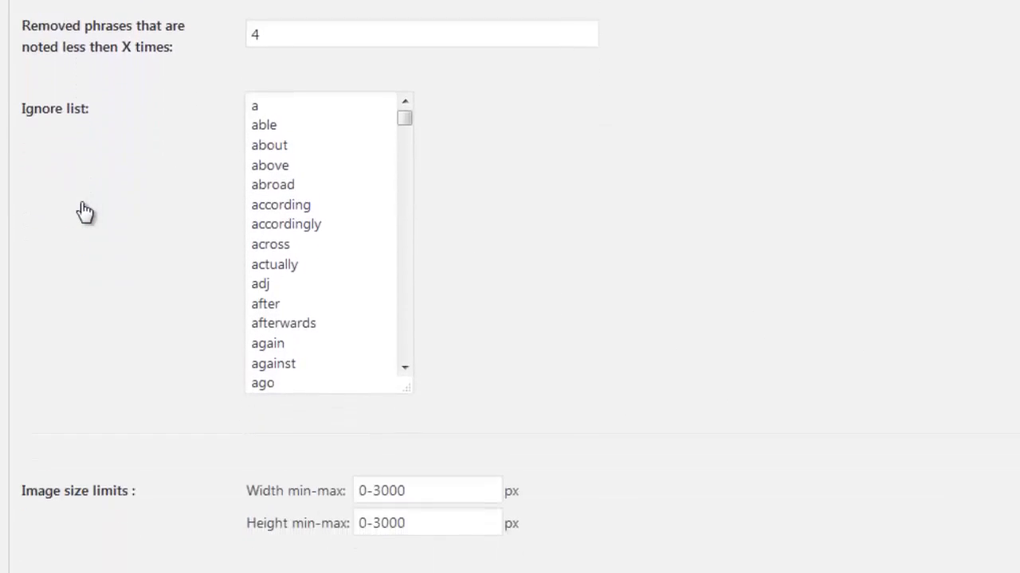
{"action": "scroll", "coordinate": [81, 204], "scroll_direction": "down", "scroll_amount": 4}
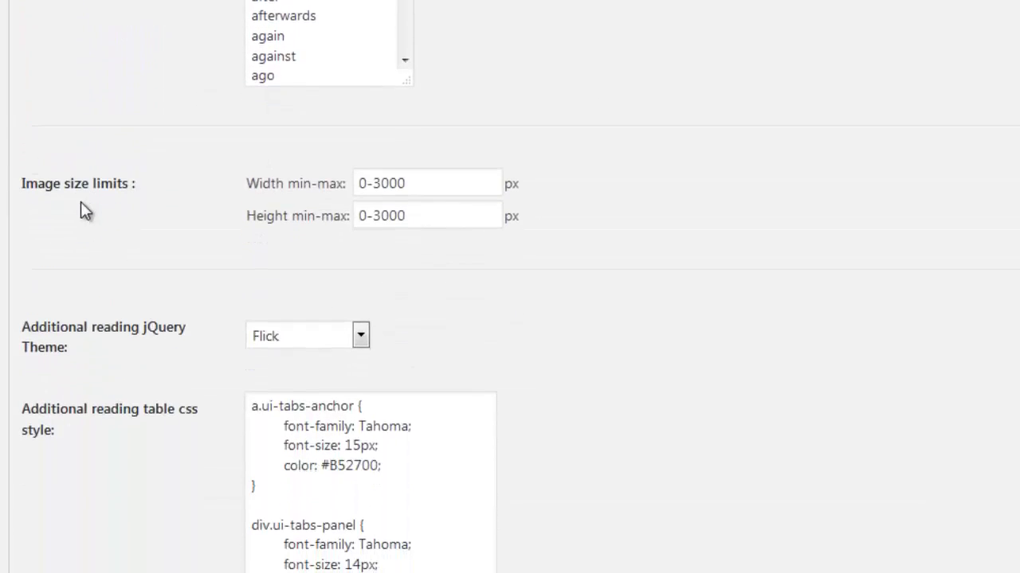
{"action": "scroll", "coordinate": [82, 212], "scroll_direction": "up", "scroll_amount": 8}
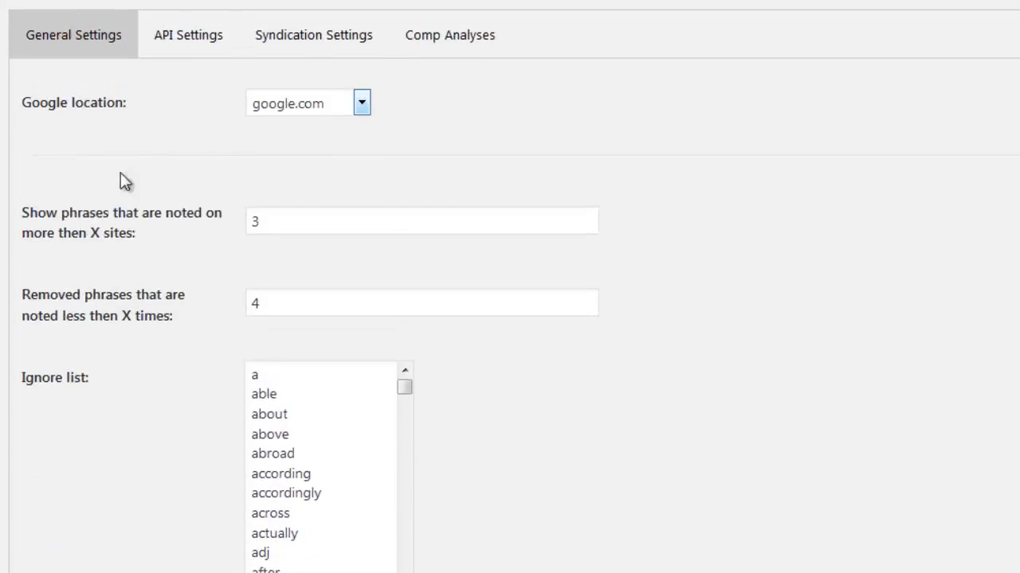
{"action": "left_click", "coordinate": [305, 108]}
{"action": "left_click_drag", "start_coordinate": [368, 187], "coordinate": [364, 127]}
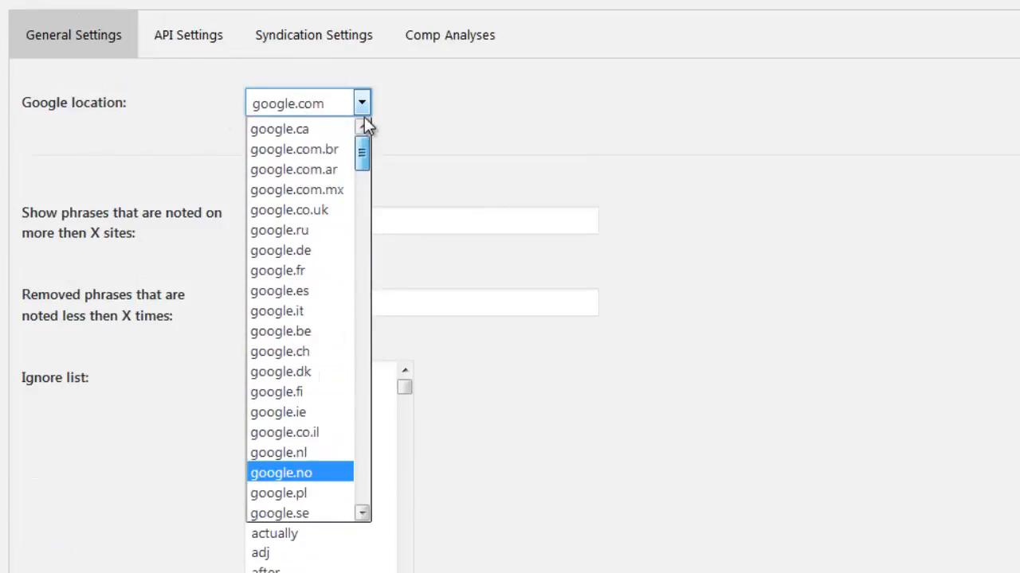
{"action": "left_click", "coordinate": [502, 135]}
{"action": "scroll", "coordinate": [362, 147], "scroll_direction": "down", "scroll_amount": 2}
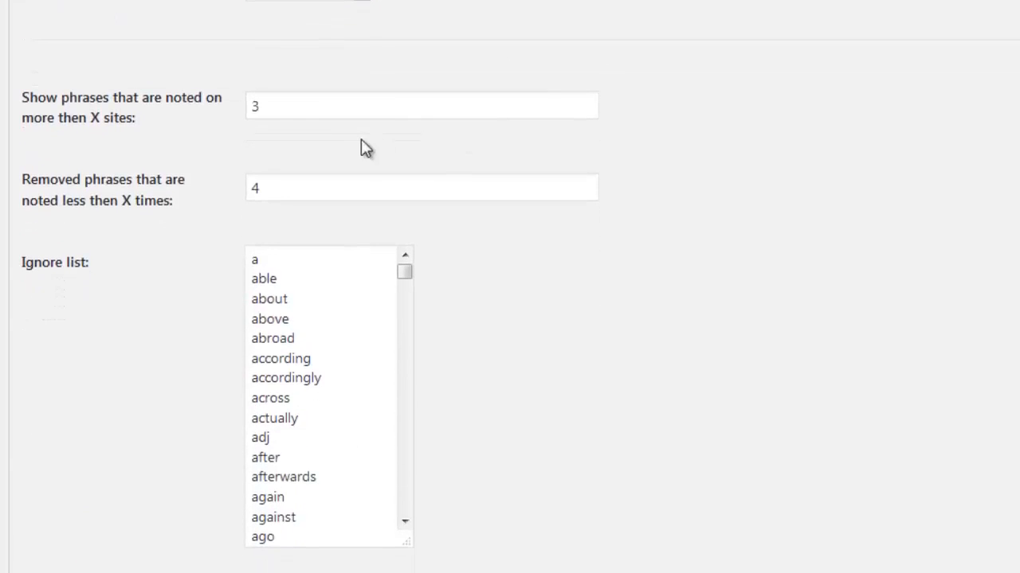
- Examine the two phrase threshold settings and read through the ignore list down to its last words
{"action": "left_click", "coordinate": [271, 108]}
{"action": "left_click", "coordinate": [275, 185]}
{"action": "scroll", "coordinate": [278, 191], "scroll_direction": "down", "scroll_amount": 8}
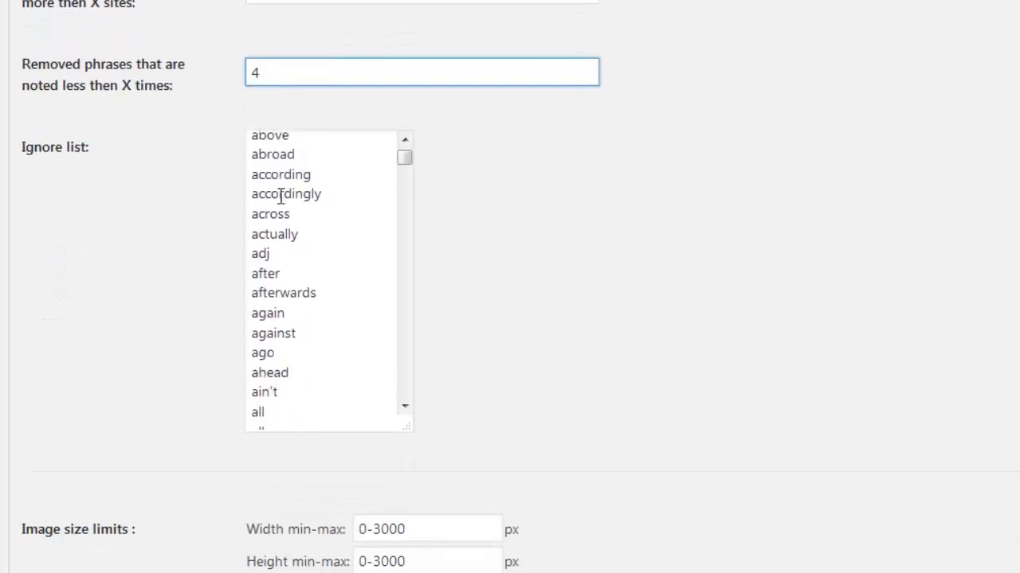
{"action": "scroll", "coordinate": [297, 191], "scroll_direction": "down", "scroll_amount": 8}
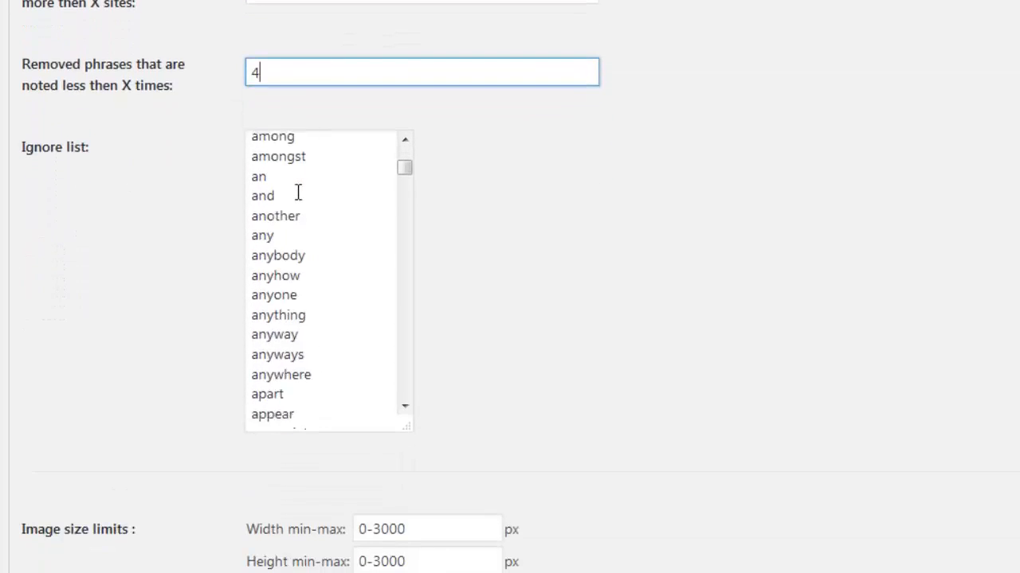
{"action": "left_click", "coordinate": [191, 200]}
{"action": "scroll", "coordinate": [195, 202], "scroll_direction": "down", "scroll_amount": 6}
{"action": "scroll", "coordinate": [202, 190], "scroll_direction": "up", "scroll_amount": 6}
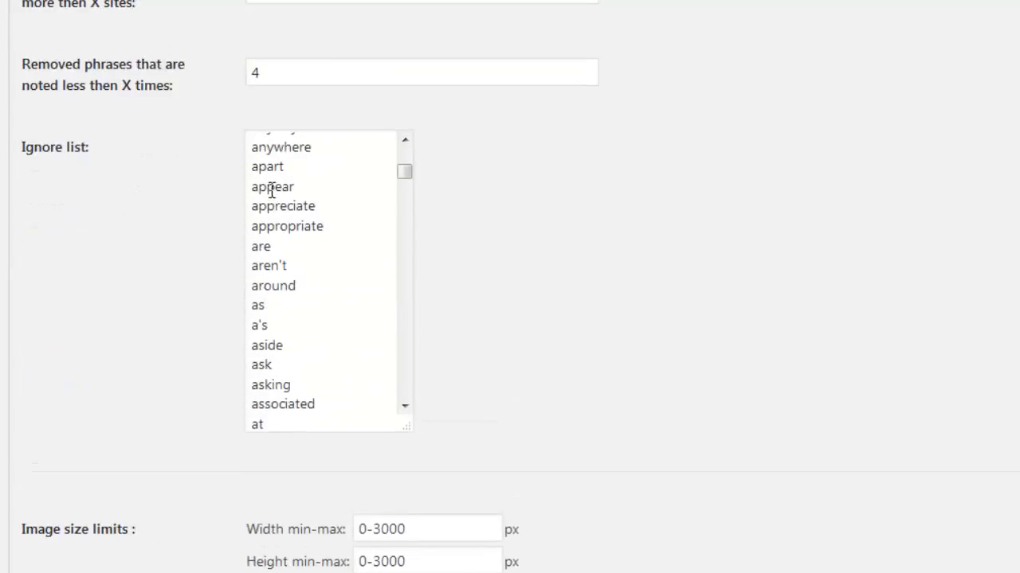
{"action": "scroll", "coordinate": [287, 191], "scroll_direction": "down", "scroll_amount": 12}
{"action": "scroll", "coordinate": [295, 191], "scroll_direction": "down", "scroll_amount": 15}
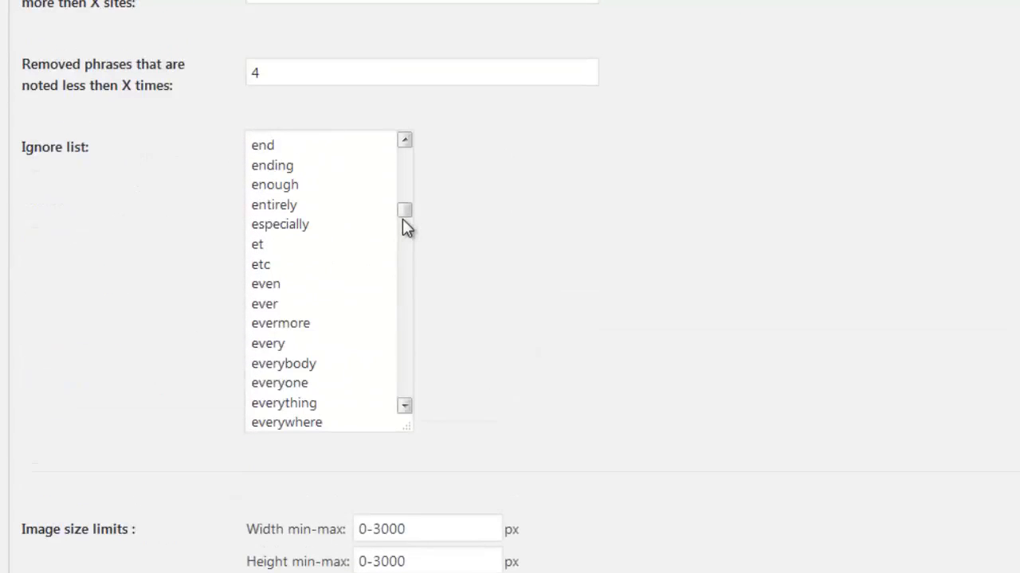
{"action": "left_click_drag", "start_coordinate": [404, 216], "coordinate": [398, 401]}
- Examine the image size limits, the additional reading jQuery themes and CSS style, and the proxy settings
{"action": "scroll", "coordinate": [485, 278], "scroll_direction": "down", "scroll_amount": 5}
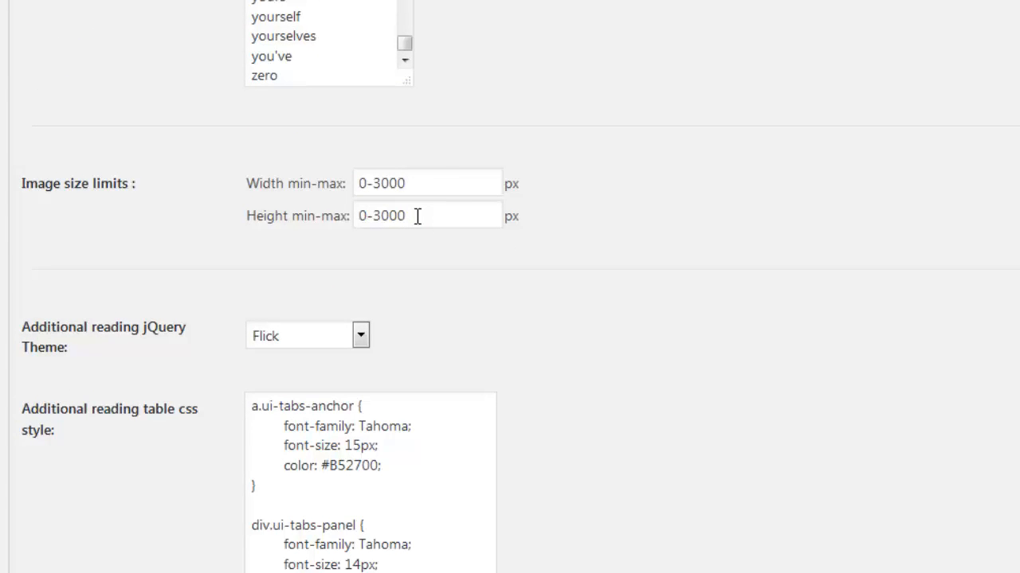
{"action": "scroll", "coordinate": [416, 217], "scroll_direction": "down", "scroll_amount": 2}
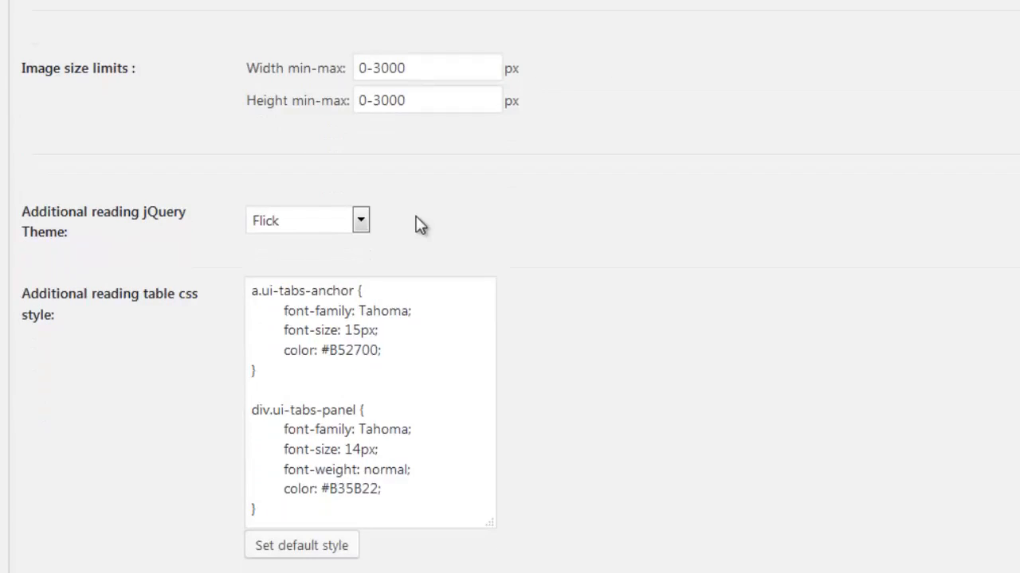
{"action": "left_click", "coordinate": [361, 224]}
{"action": "scroll", "coordinate": [361, 356], "scroll_direction": "down", "scroll_amount": 1}
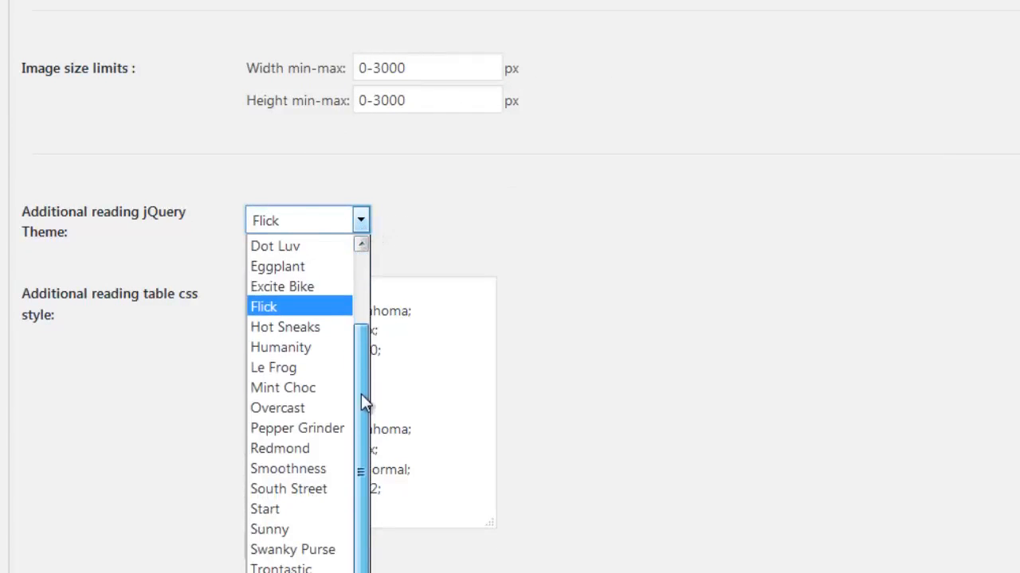
{"action": "left_click_drag", "start_coordinate": [363, 327], "coordinate": [367, 264]}
{"action": "left_click", "coordinate": [438, 235]}
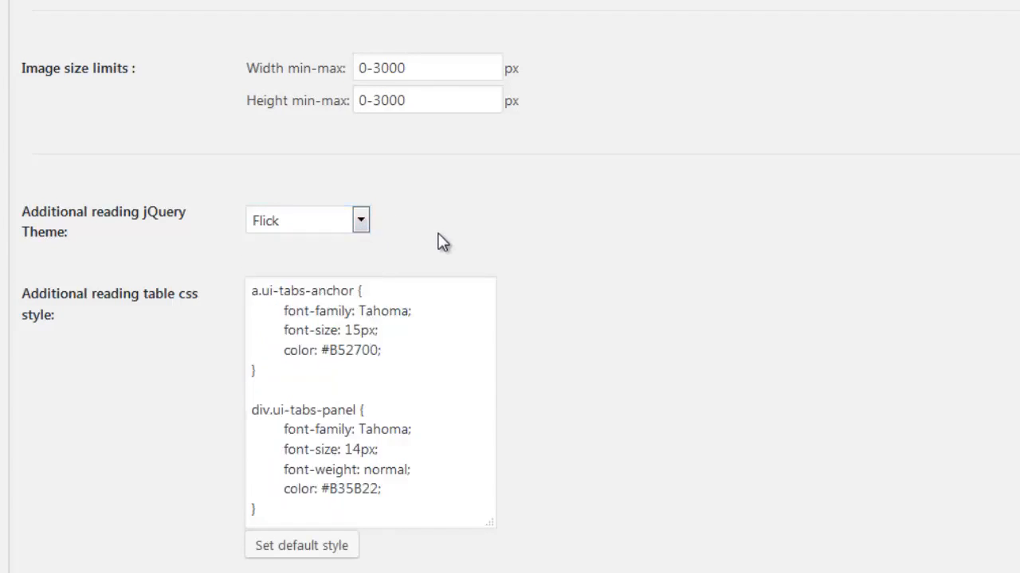
{"action": "scroll", "coordinate": [443, 242], "scroll_direction": "down", "scroll_amount": 2}
{"action": "scroll", "coordinate": [350, 291], "scroll_direction": "down", "scroll_amount": 7}
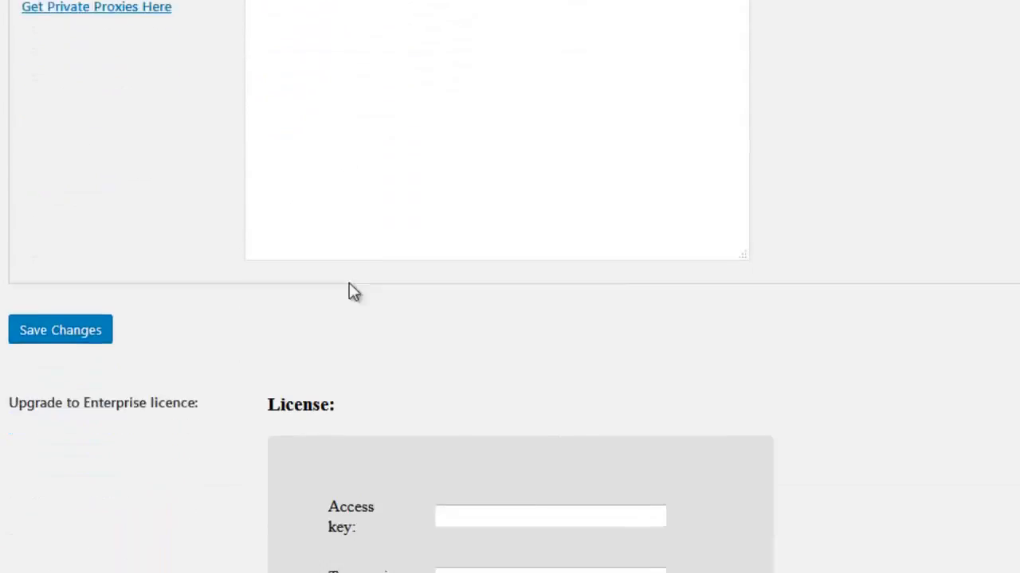
{"action": "scroll", "coordinate": [298, 204], "scroll_direction": "up", "scroll_amount": 3}
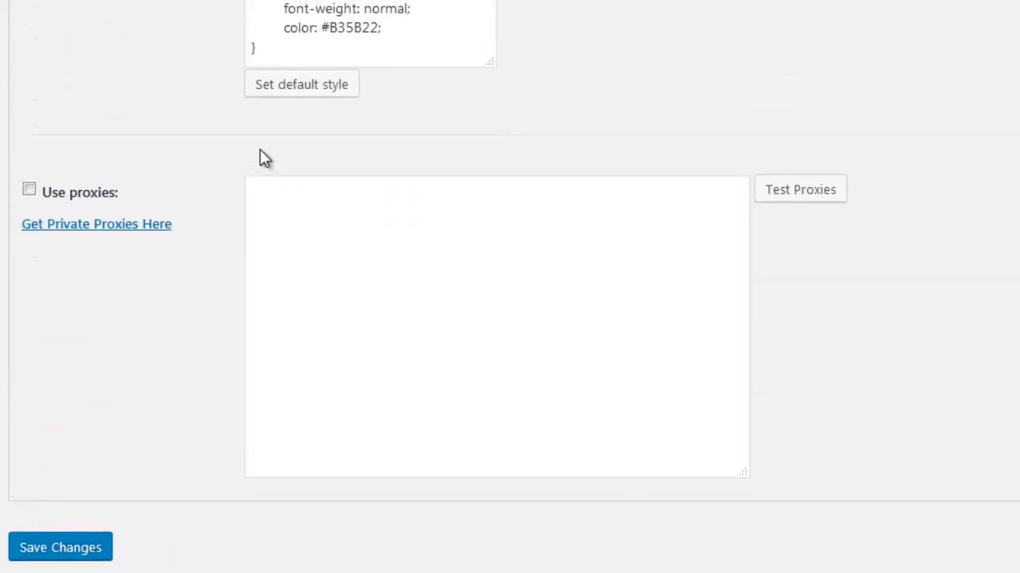
{"action": "left_click", "coordinate": [278, 234]}
{"action": "scroll", "coordinate": [543, 416], "scroll_direction": "up", "scroll_amount": 20}
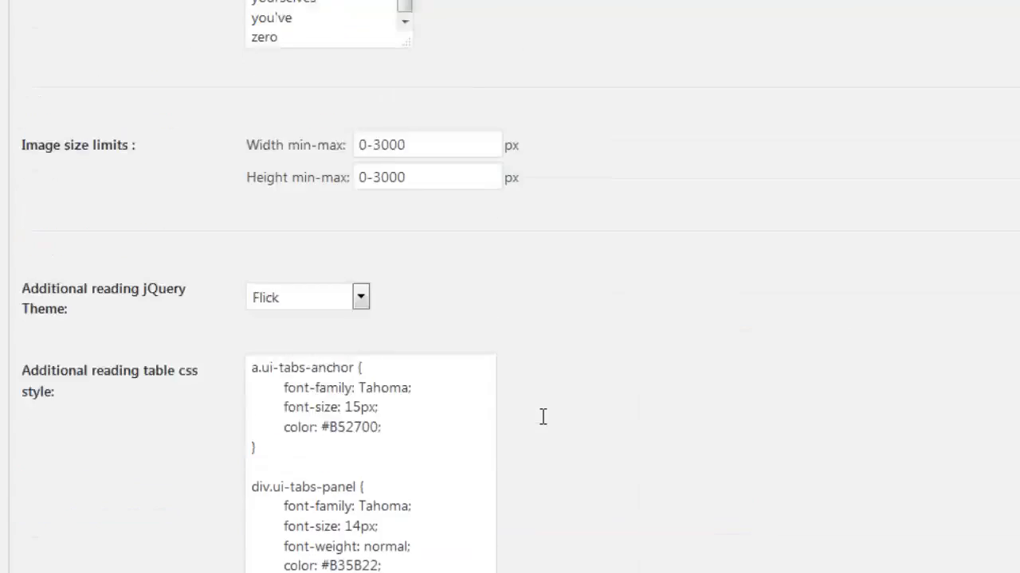
- Review the Moz and spinner API settings, and the syndication settings for posting delay, Twitter API and tags
{"action": "left_click", "coordinate": [200, 44]}
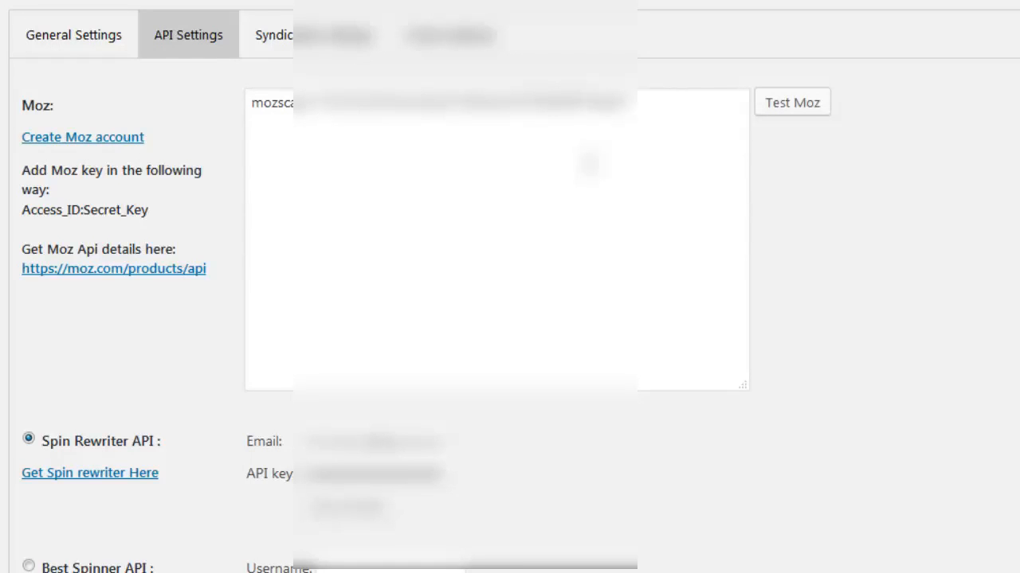
{"action": "scroll", "coordinate": [589, 163], "scroll_direction": "down", "scroll_amount": 3}
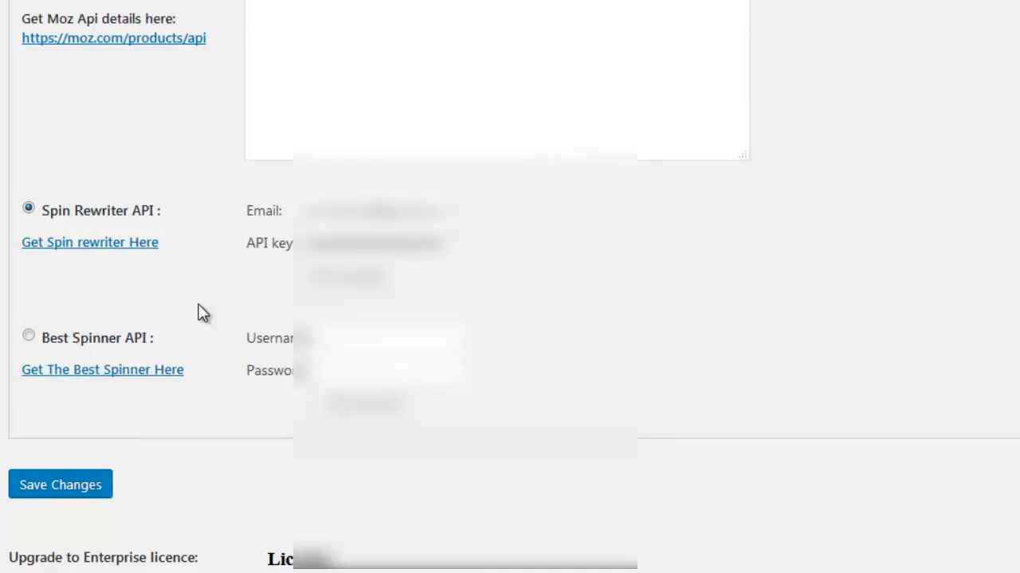
{"action": "scroll", "coordinate": [204, 313], "scroll_direction": "up", "scroll_amount": 3}
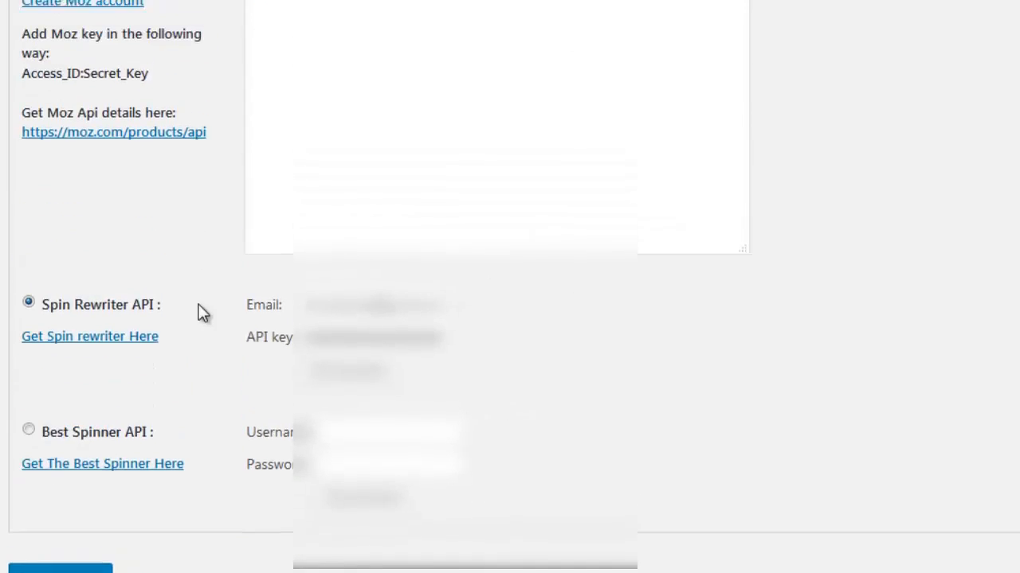
{"action": "left_click", "coordinate": [331, 47]}
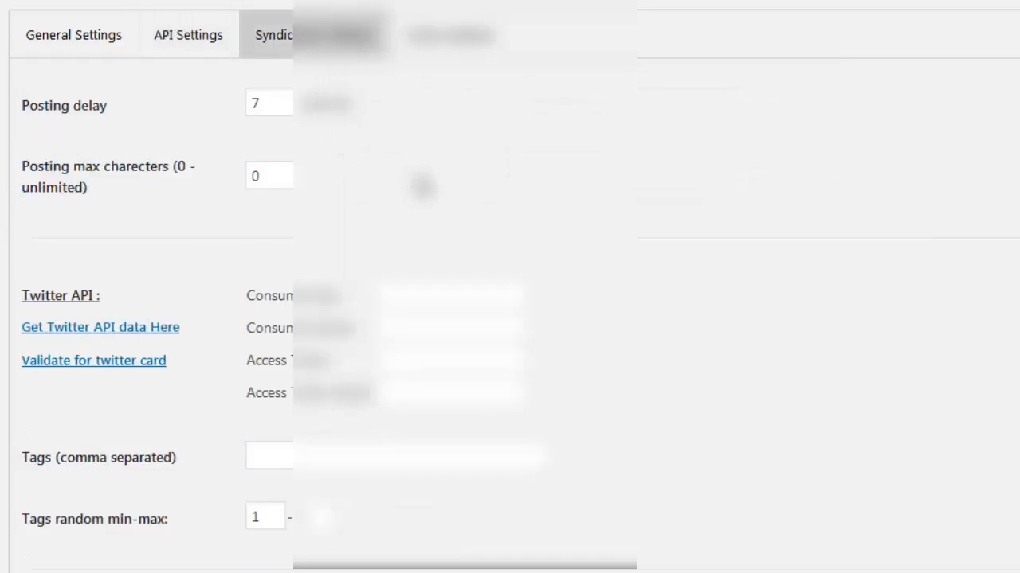
{"action": "scroll", "coordinate": [458, 199], "scroll_direction": "down", "scroll_amount": 2}
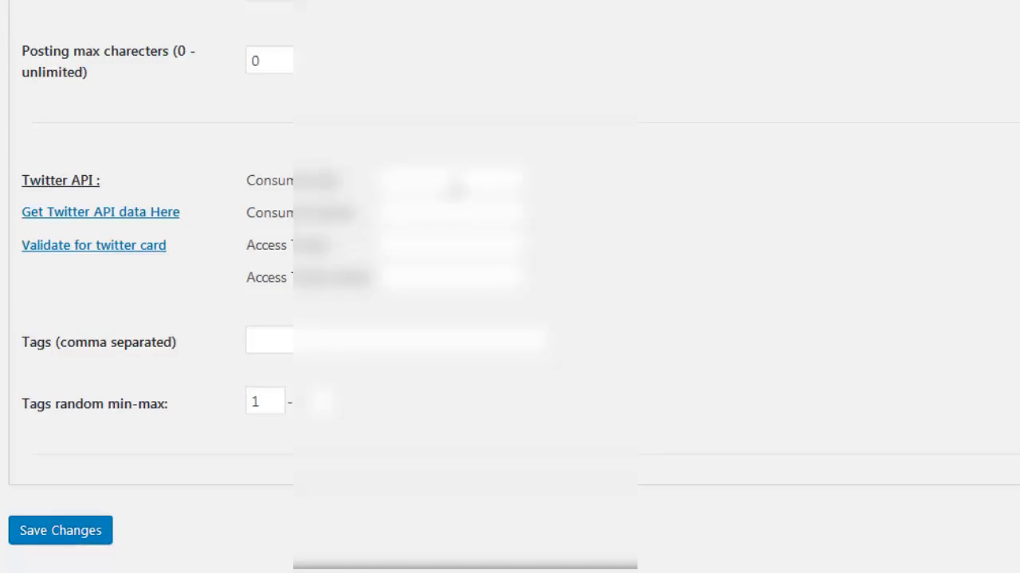
{"action": "scroll", "coordinate": [456, 190], "scroll_direction": "down", "scroll_amount": 2}
{"action": "scroll", "coordinate": [456, 190], "scroll_direction": "up", "scroll_amount": 4}
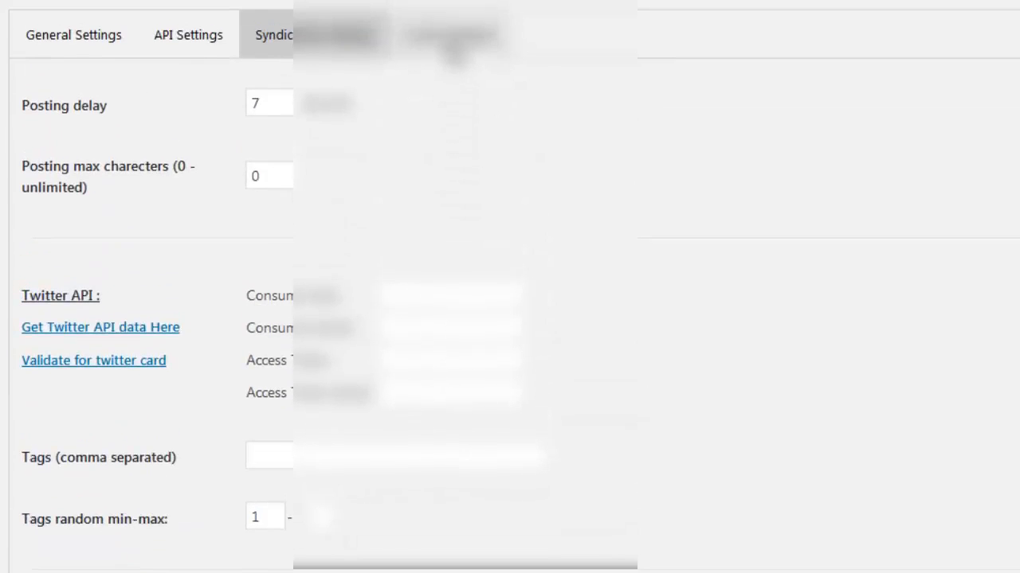
- Review the competition analysis settings for keyword difficulty colours and the PA, DA and backlinks ranges
{"action": "left_click", "coordinate": [451, 35]}
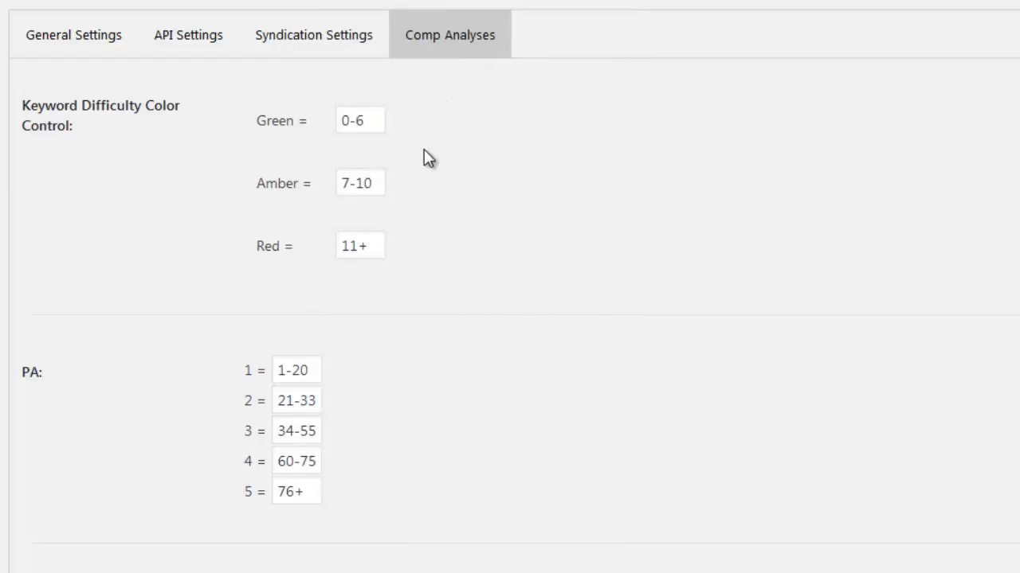
{"action": "scroll", "coordinate": [423, 151], "scroll_direction": "down", "scroll_amount": 2}
{"action": "scroll", "coordinate": [424, 152], "scroll_direction": "down", "scroll_amount": 2}
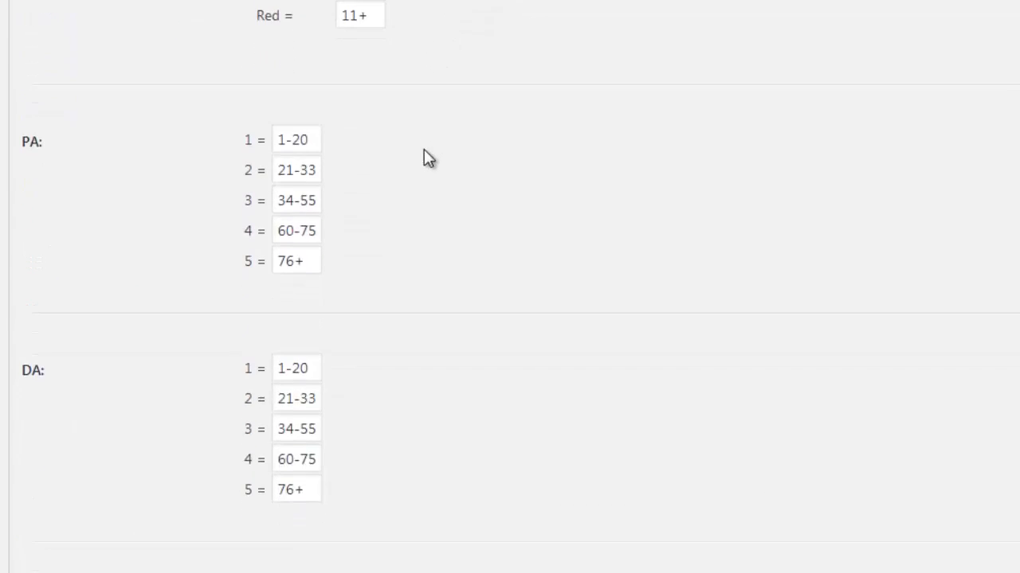
{"action": "scroll", "coordinate": [424, 151], "scroll_direction": "down", "scroll_amount": 5}
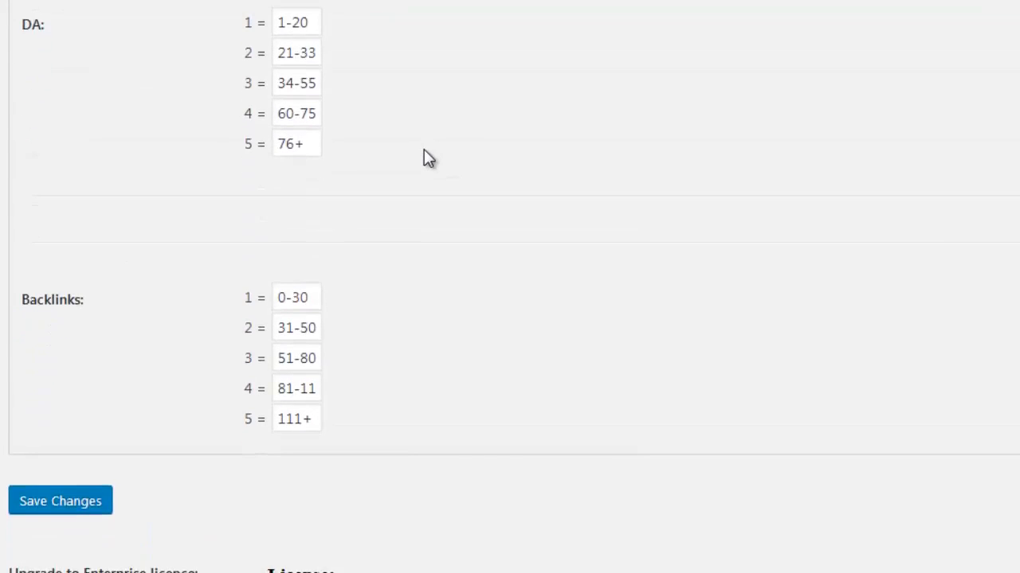
{"action": "scroll", "coordinate": [423, 151], "scroll_direction": "up", "scroll_amount": 8}
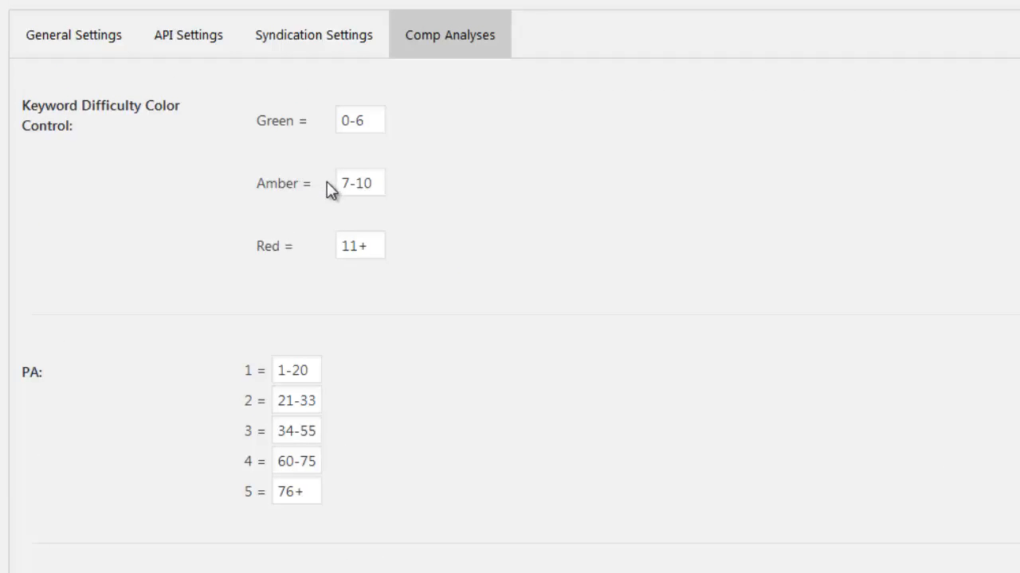
{"action": "scroll", "coordinate": [486, 184], "scroll_direction": "down", "scroll_amount": 7}
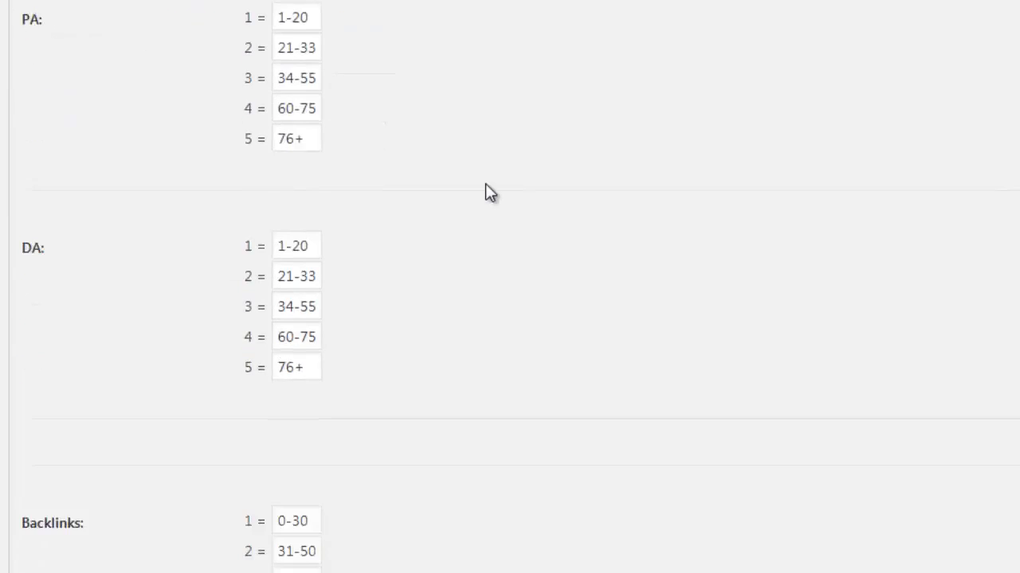
{"action": "scroll", "coordinate": [486, 193], "scroll_direction": "up", "scroll_amount": 7}
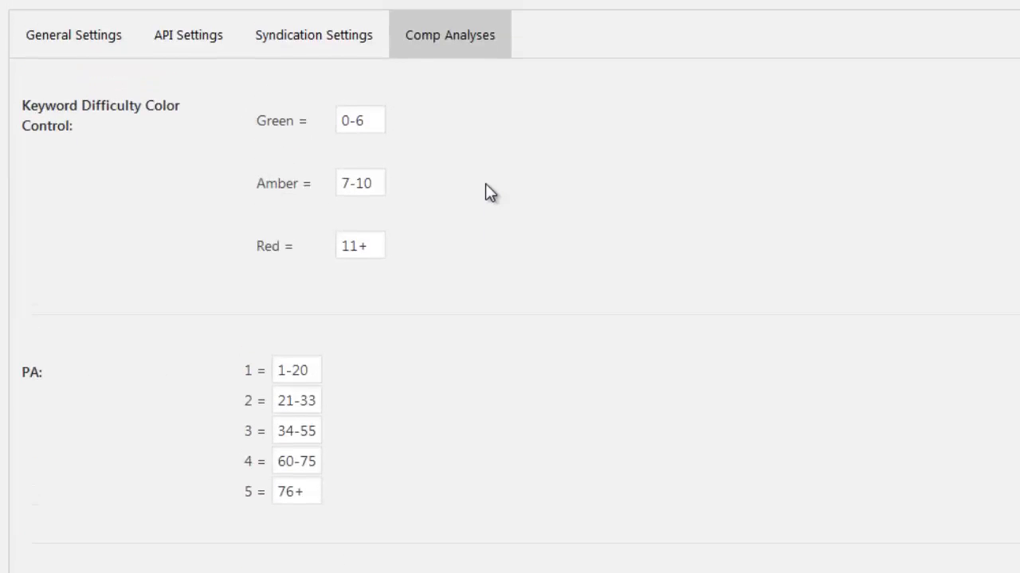